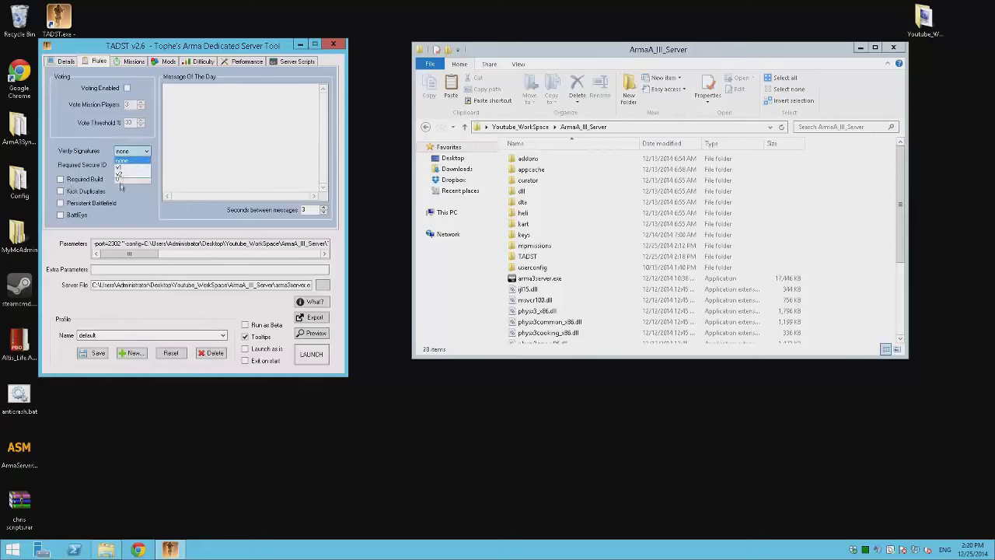
# - Set Verify Signatures to v2 and Required Secure ID to 2, and enable Persistent Battlefield and BattlEye
pyautogui.click(132, 172)
pyautogui.click(139, 164)
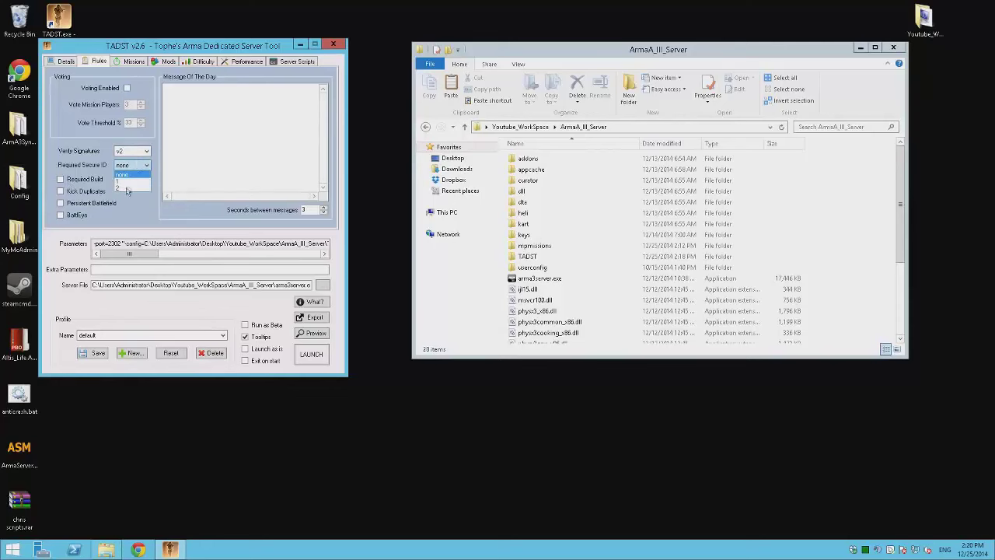
pyautogui.click(127, 187)
pyautogui.click(225, 164)
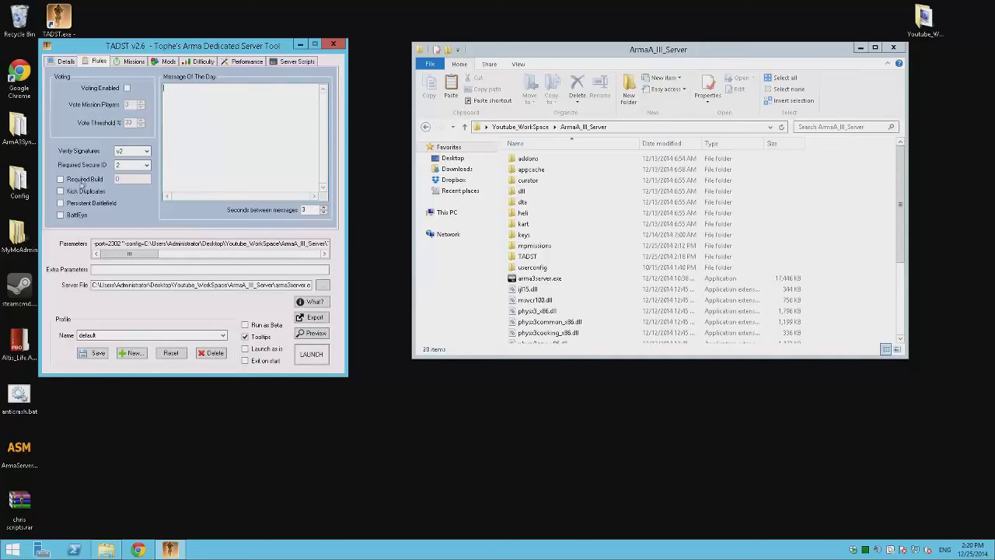
pyautogui.click(78, 204)
pyautogui.click(60, 215)
# - Check the mission cycle list and the server's mpmissions folder, then view the mods list
pyautogui.click(127, 61)
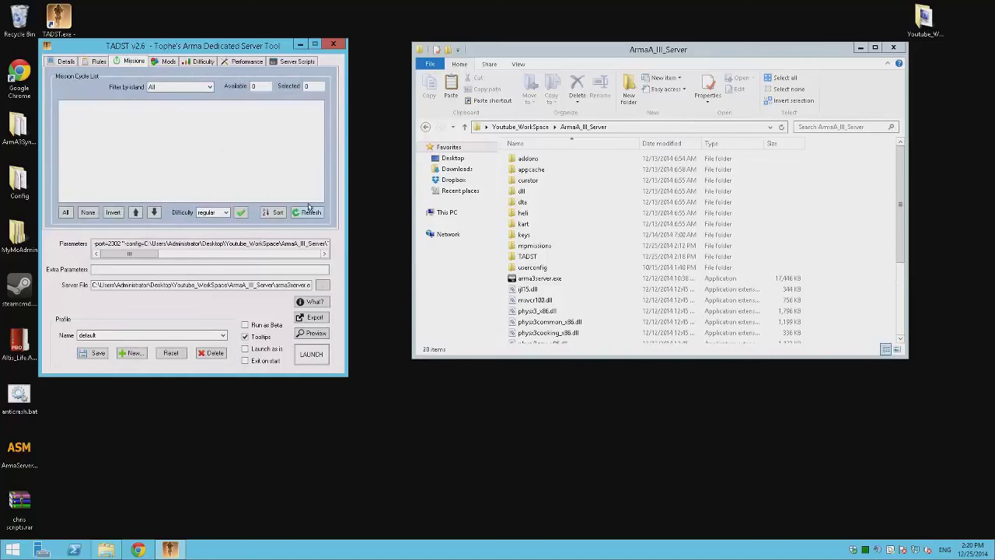
pyautogui.doubleClick(554, 246)
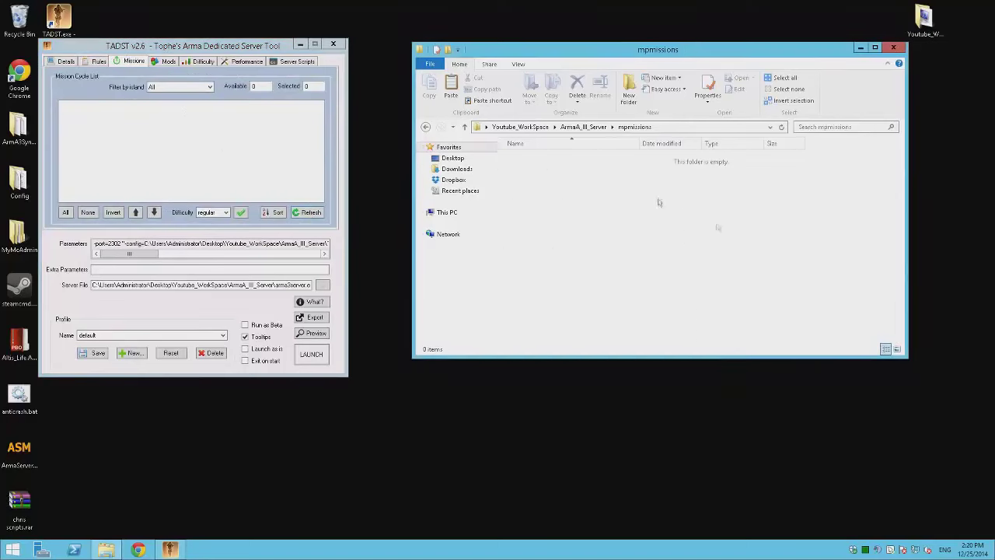
pyautogui.click(233, 167)
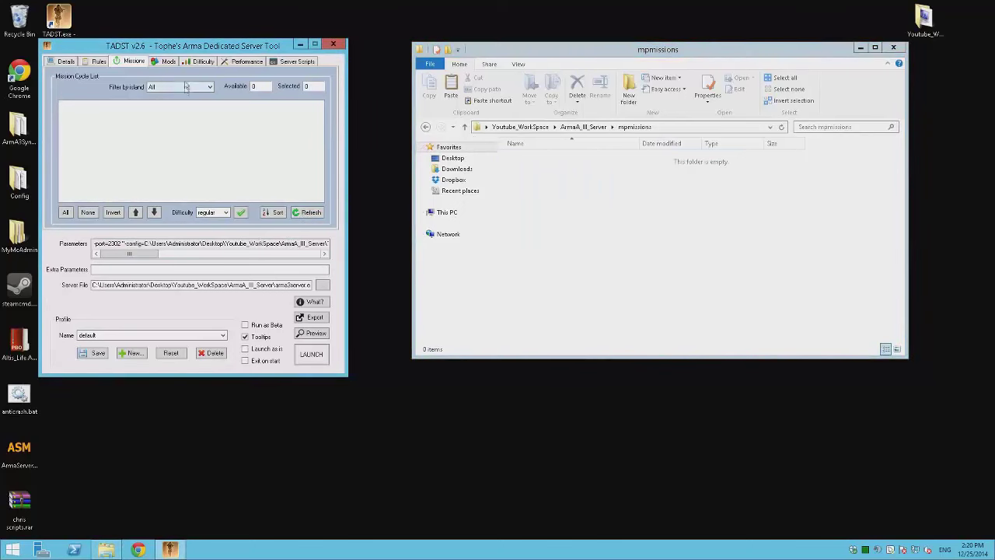
pyautogui.click(166, 61)
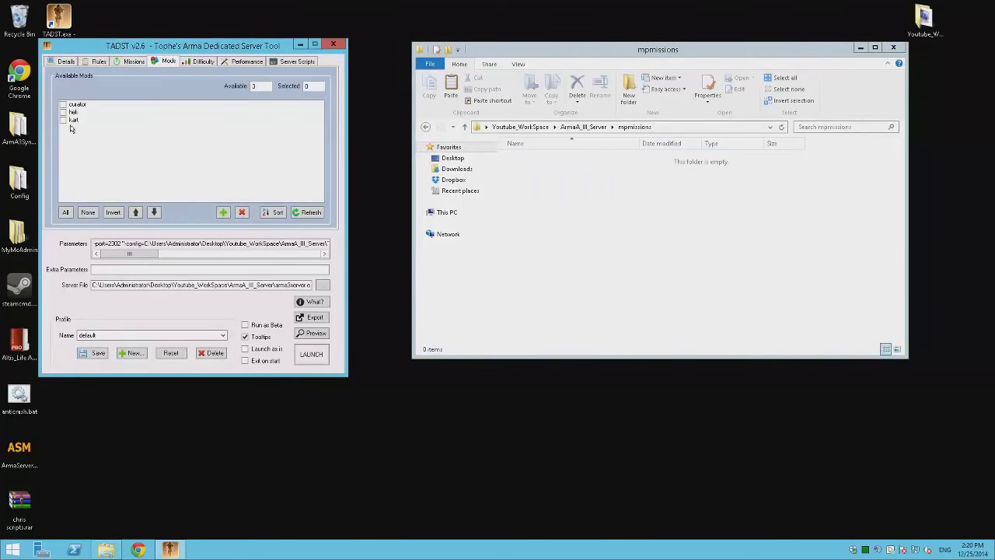
# - Keep the Regular difficulty preset and save the default profile
pyautogui.click(205, 60)
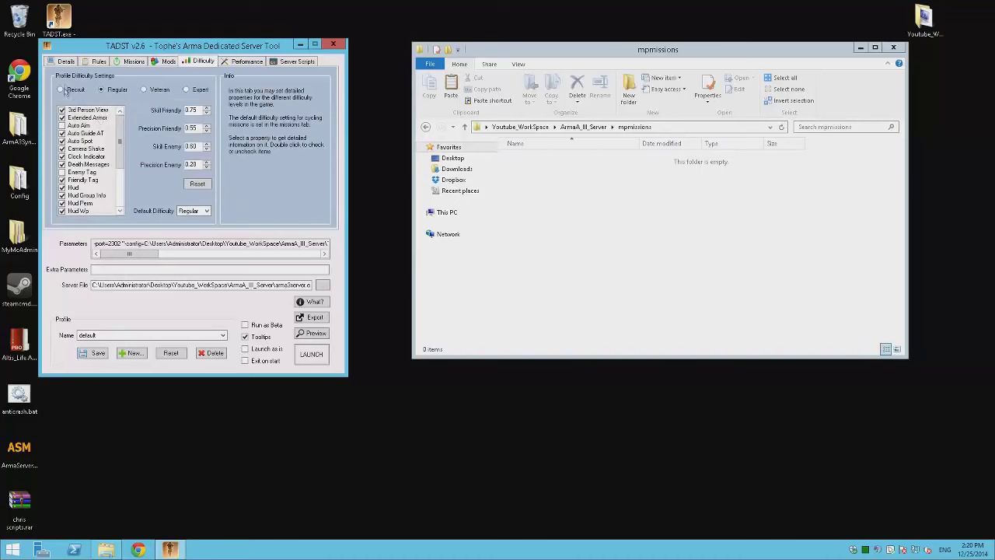
pyautogui.click(187, 90)
pyautogui.click(101, 90)
pyautogui.click(87, 354)
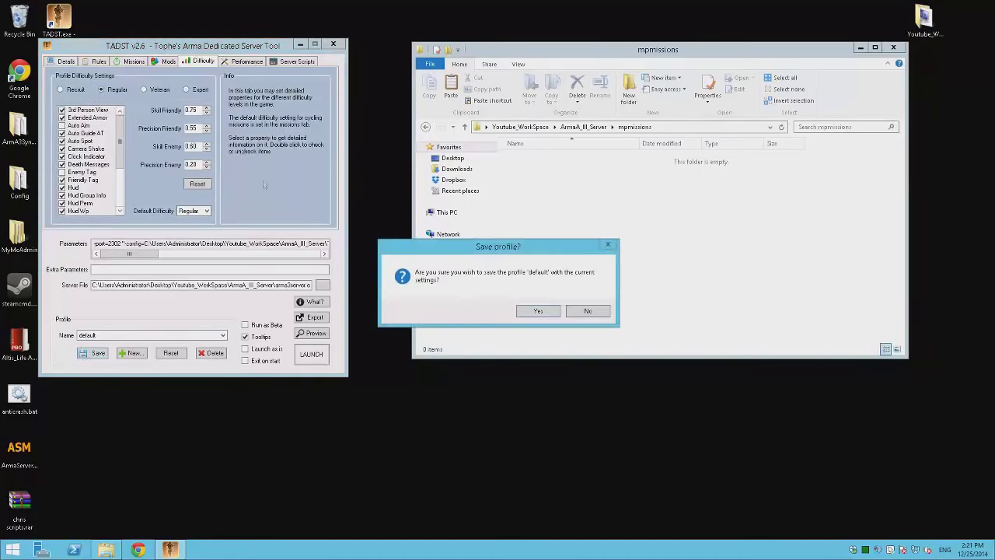
pyautogui.click(535, 309)
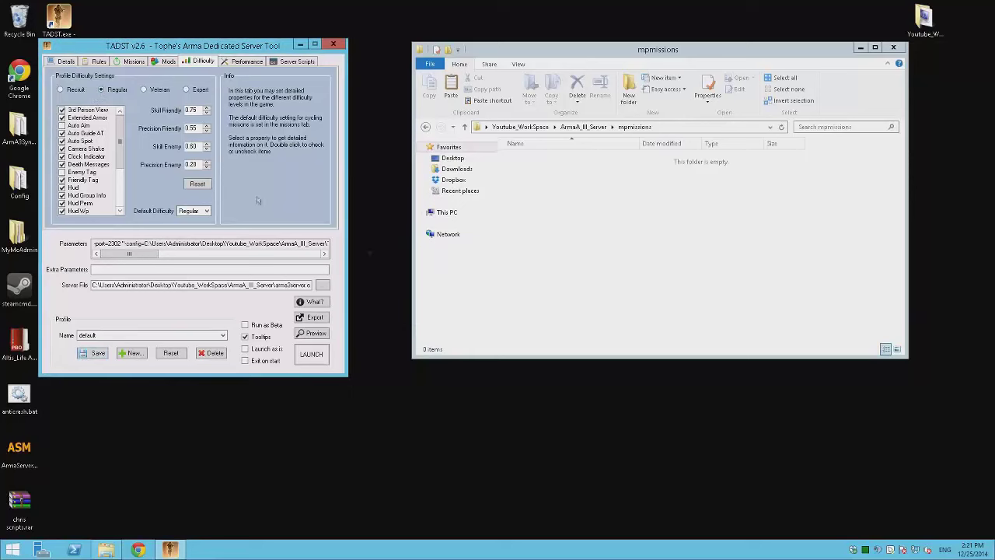
pyautogui.click(255, 63)
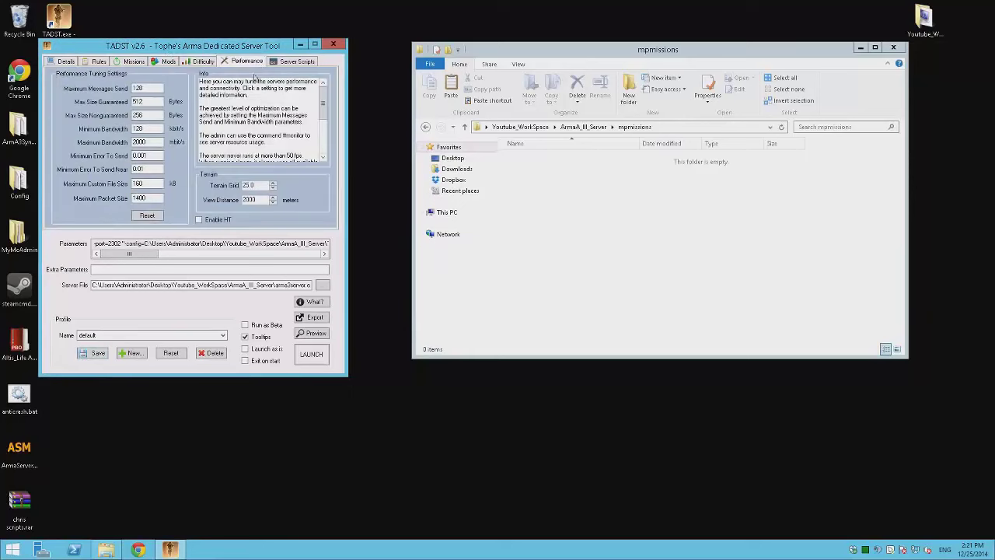
# - Reset the Performance tuning values to defaults, then save the default profile again
pyautogui.click(153, 216)
pyautogui.click(502, 307)
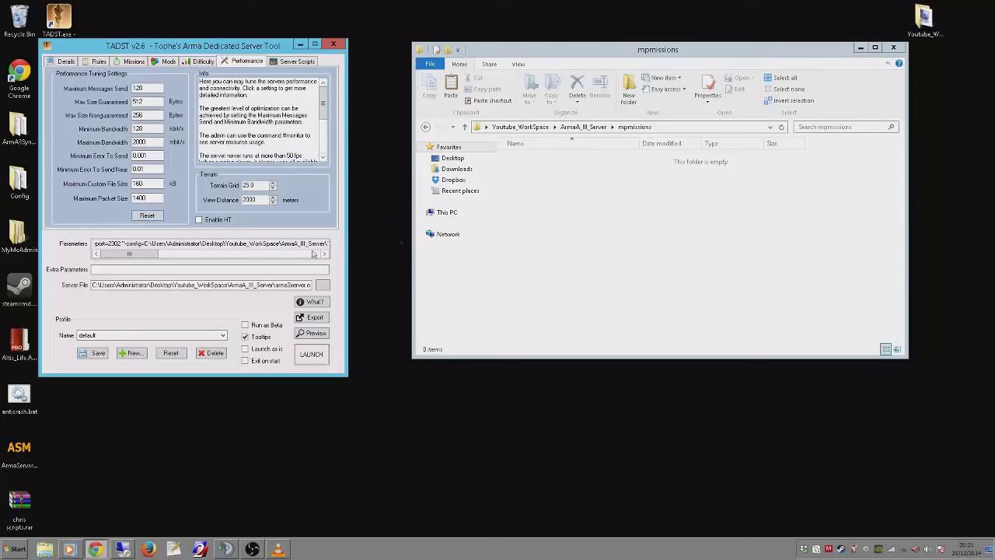
pyautogui.click(294, 61)
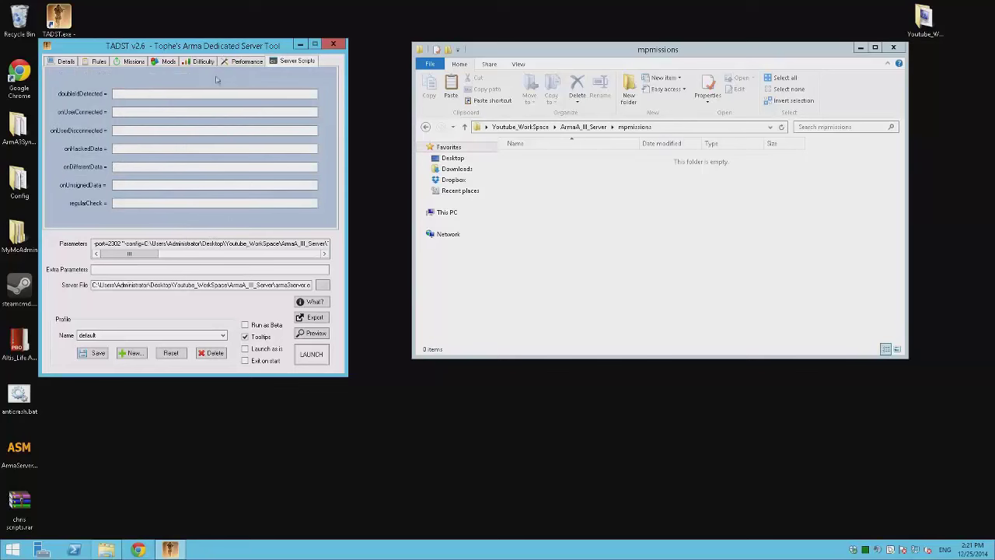
pyautogui.click(66, 61)
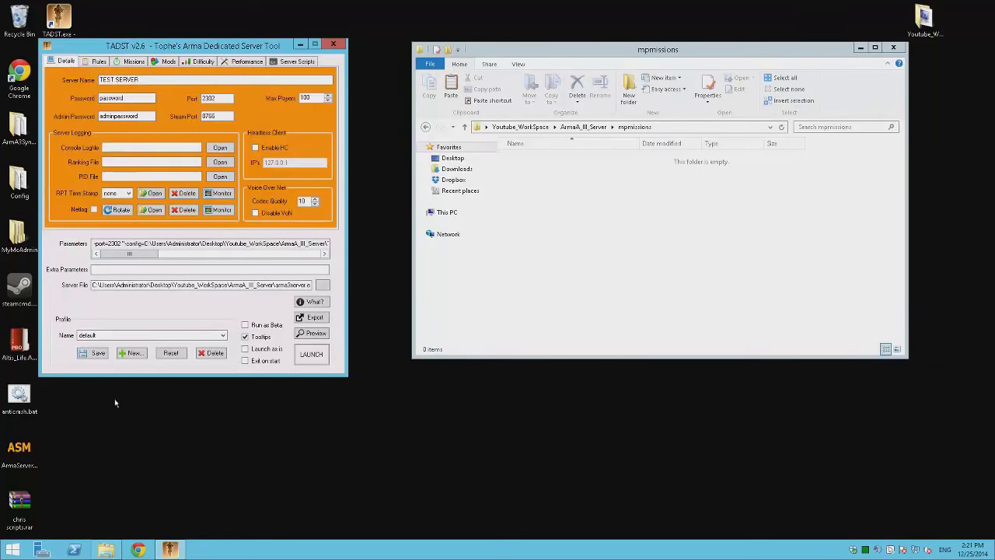
pyautogui.click(92, 353)
pyautogui.click(550, 311)
# - Open the TADST default profile folder from ArmA_III_Server and return
pyautogui.click(691, 218)
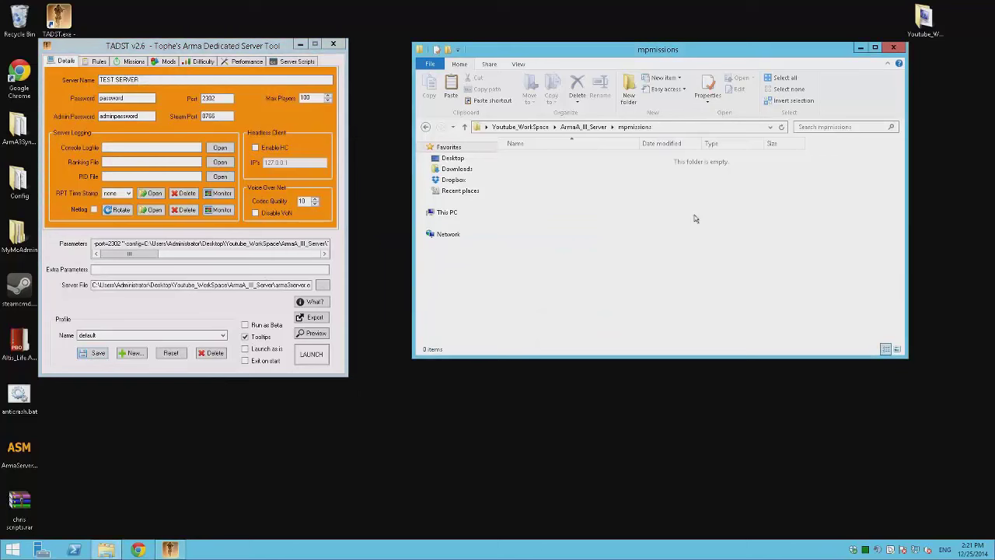
pyautogui.press('BackSpace')
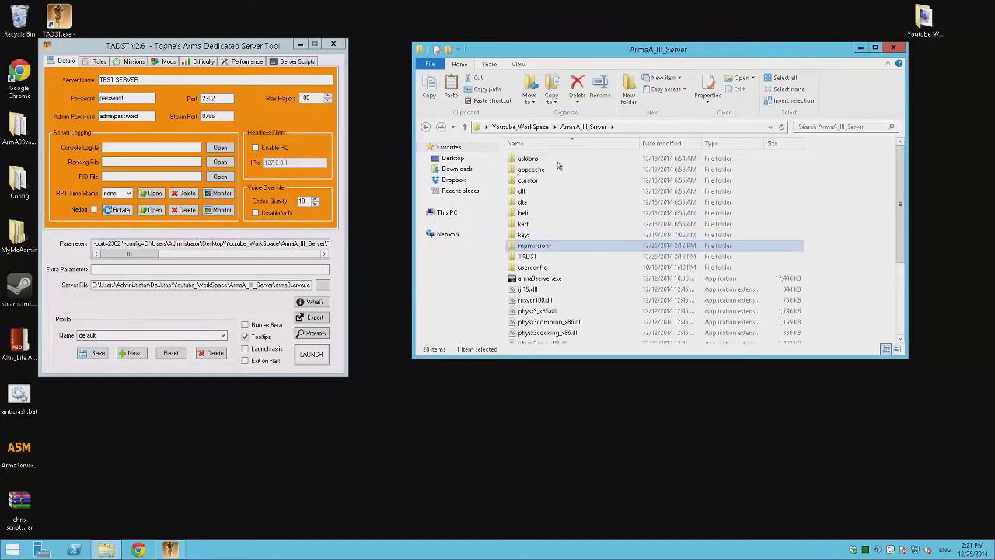
pyautogui.doubleClick(527, 256)
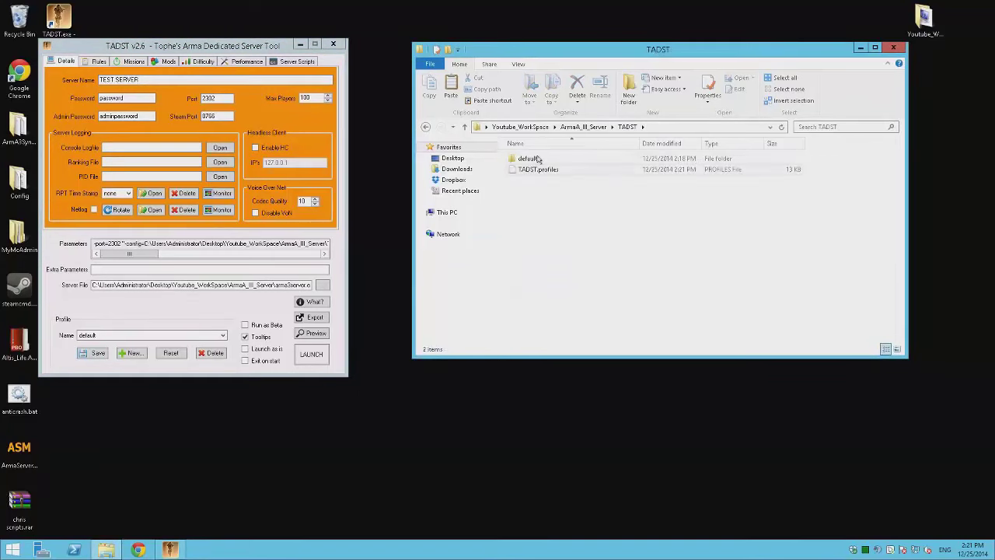
pyautogui.doubleClick(536, 158)
pyautogui.press('BackSpace')
pyautogui.press('BackSpace')
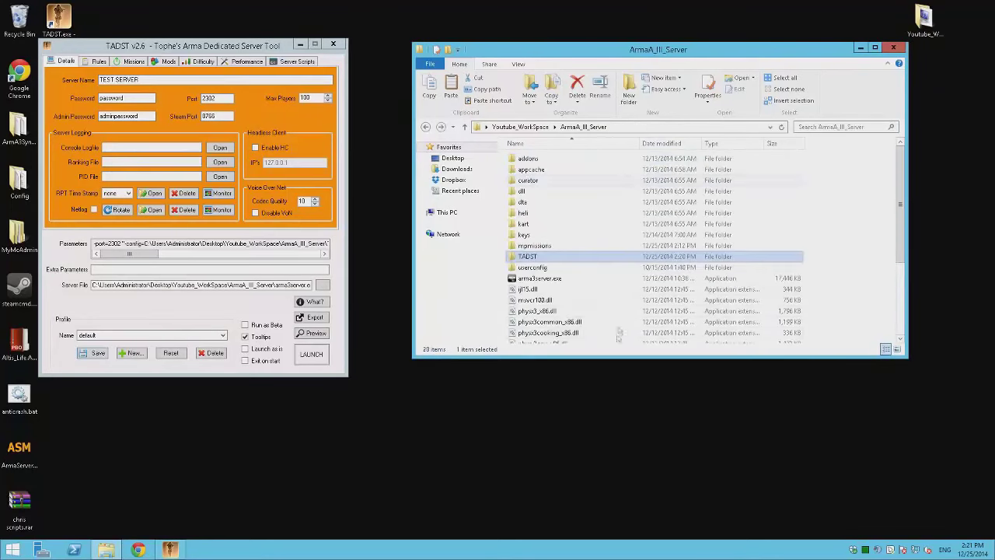
pyautogui.scroll(-4, 541, 210)
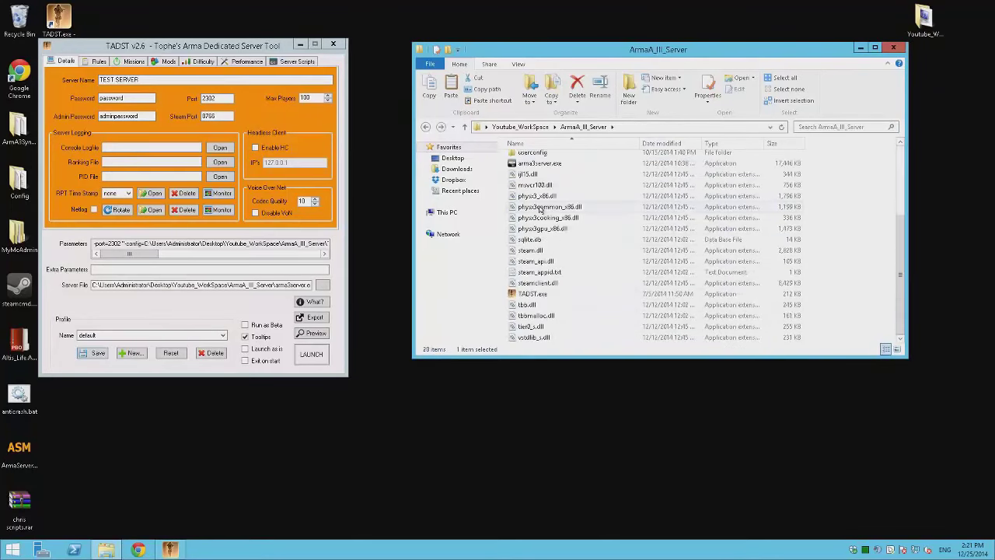
pyautogui.scroll(4, 541, 210)
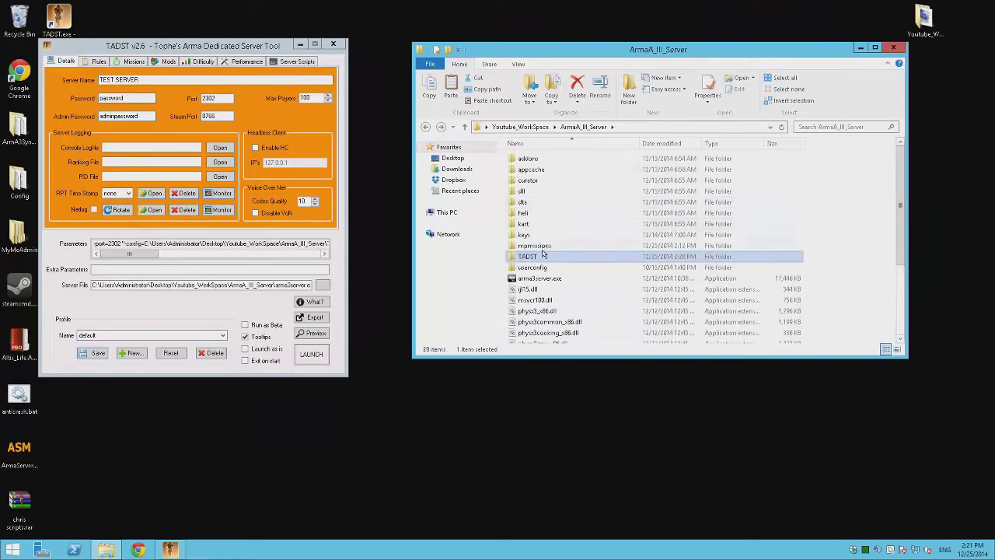
# - Check the userconfig and TADST default folders, then go up to Youtube_WorkSpace
pyautogui.doubleClick(536, 265)
pyautogui.press('BackSpace')
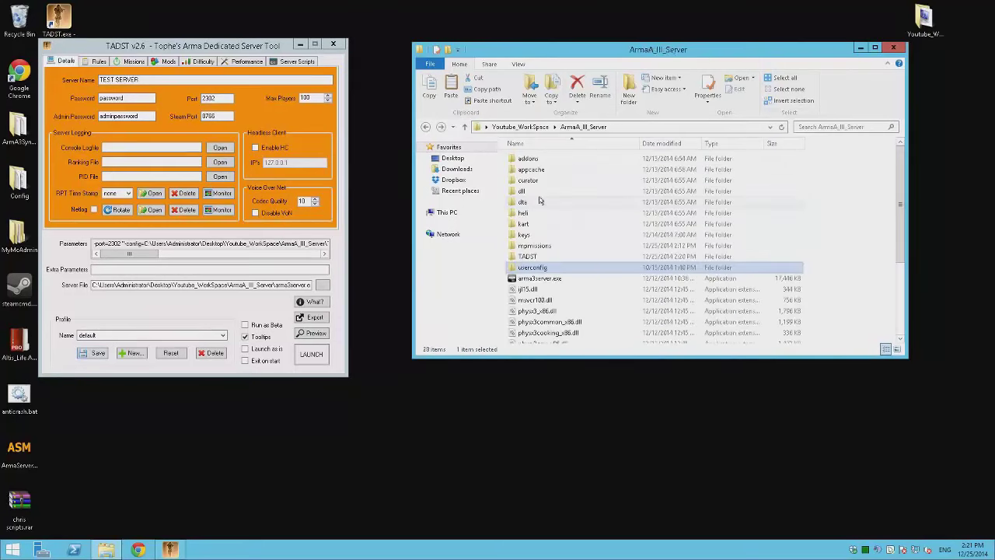
pyautogui.doubleClick(529, 255)
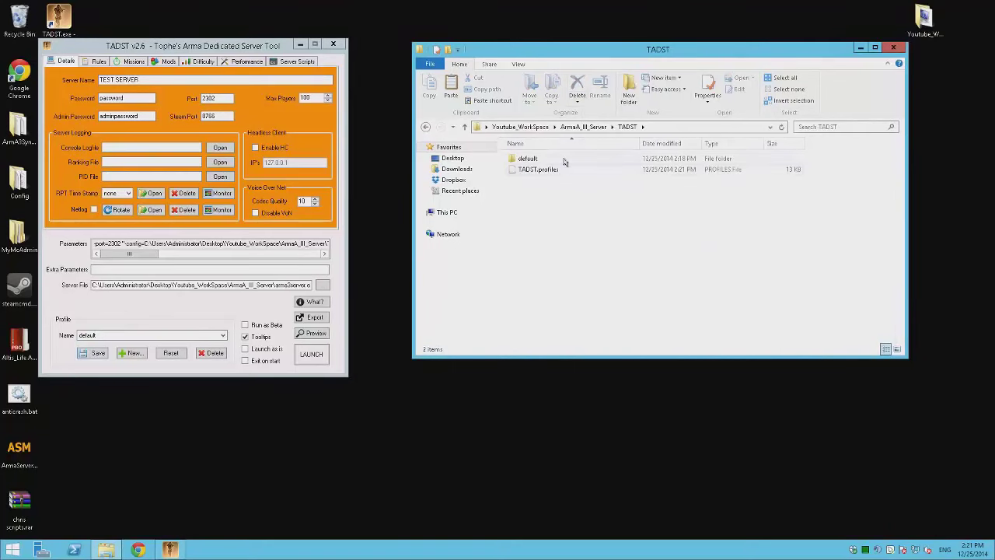
pyautogui.doubleClick(565, 159)
pyautogui.press('BackSpace')
pyautogui.press('BackSpace')
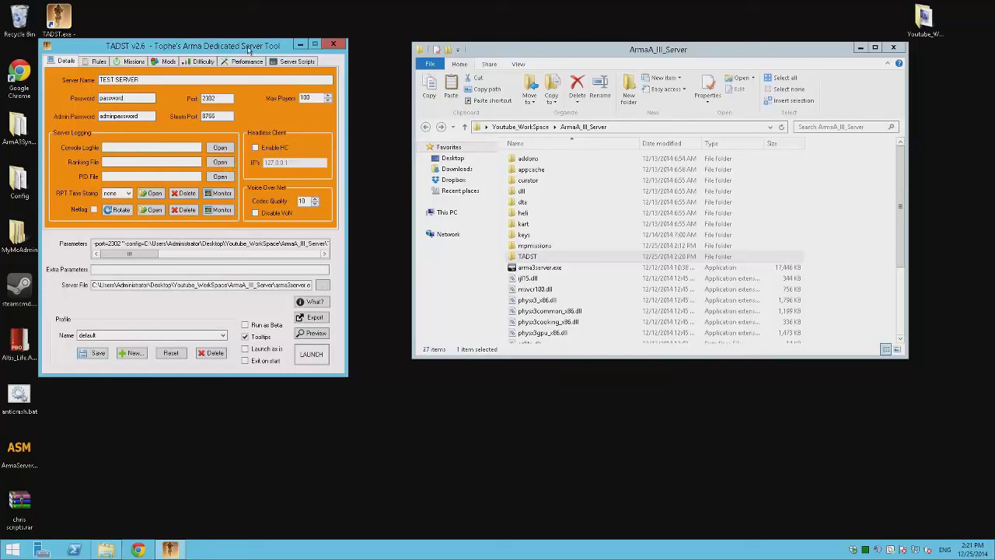
pyautogui.moveTo(249, 50); pyautogui.dragTo(273, 55)
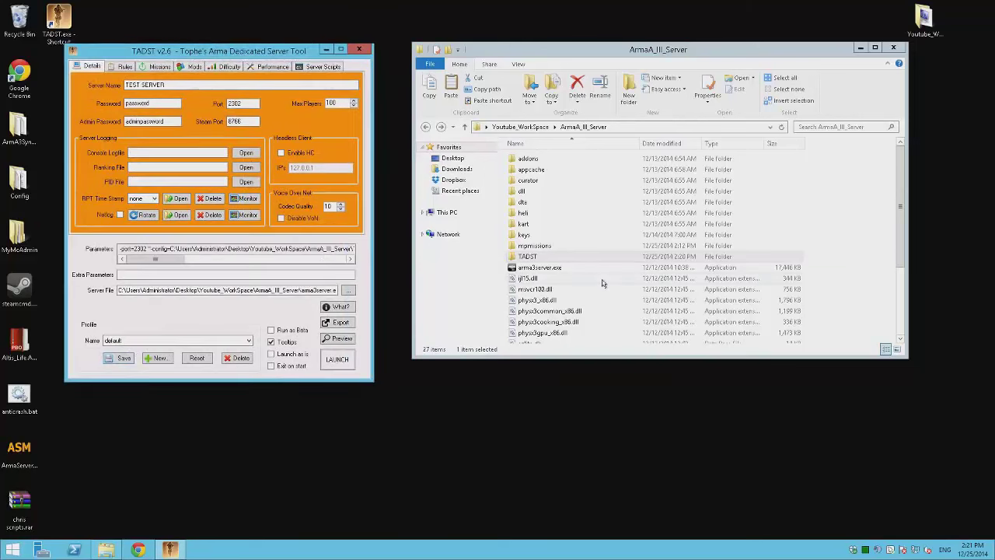
pyautogui.press('BackSpace')
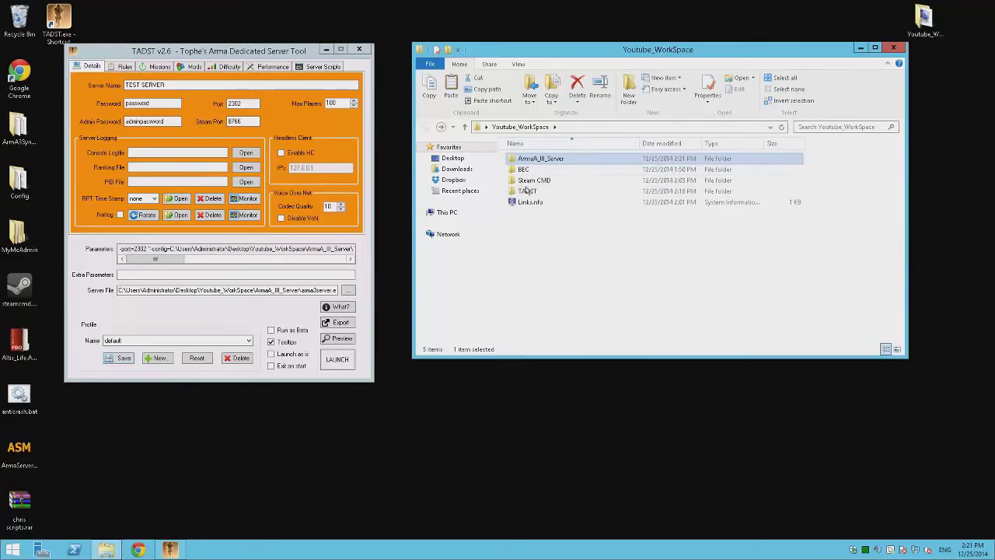
# - Search Chrome for 'arma server monitor' and download the fred41/ASM project as ASM-master.zip
pyautogui.click(580, 300)
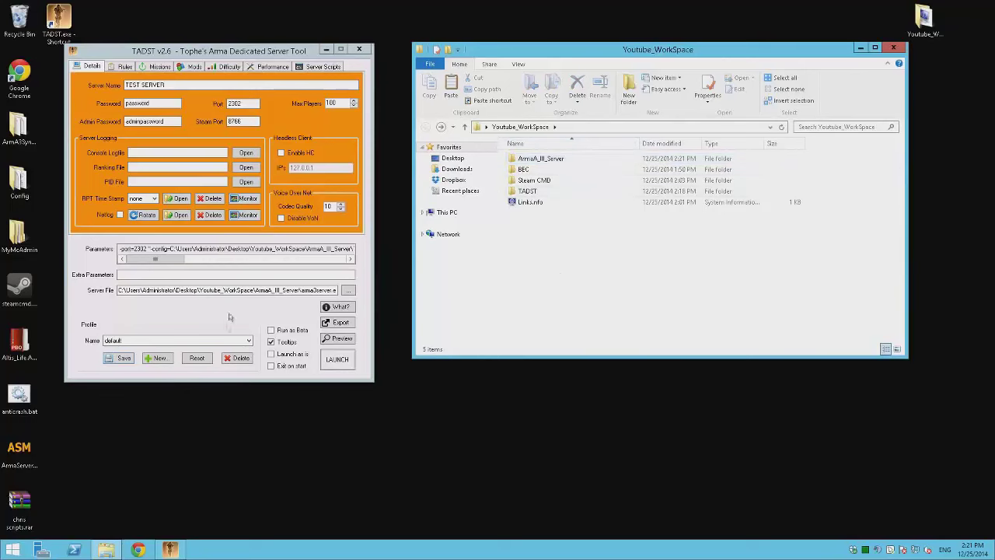
pyautogui.click(138, 549)
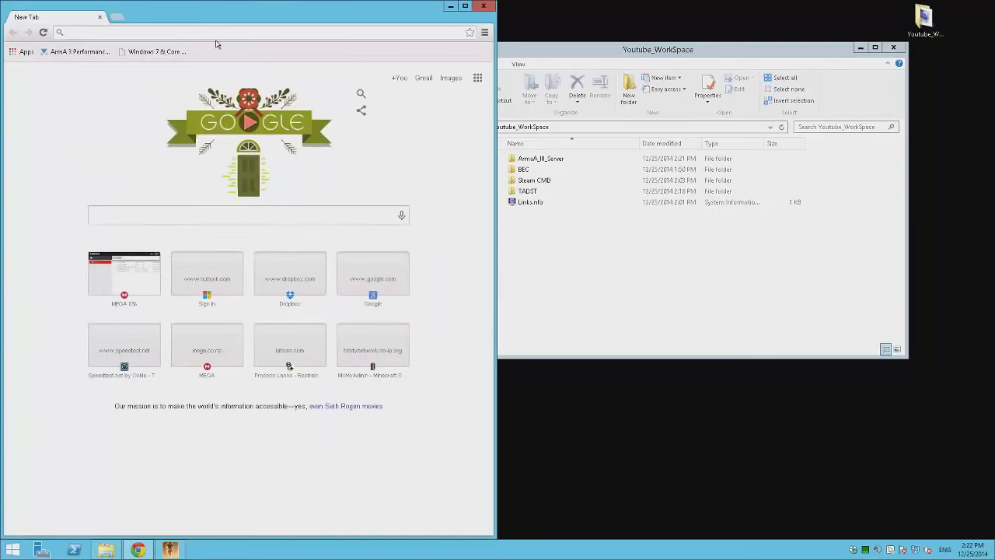
pyautogui.write('arma s')
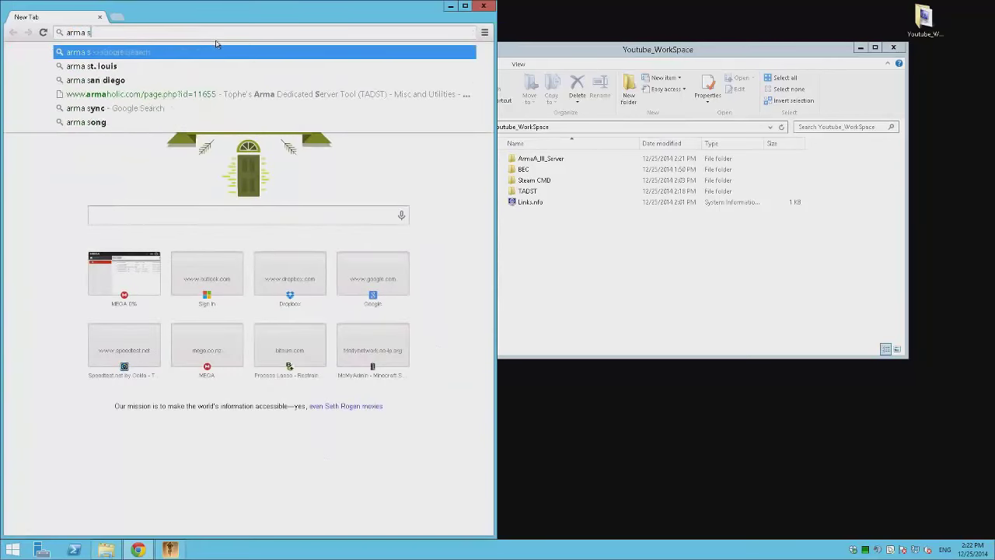
pyautogui.write('erver monitor')
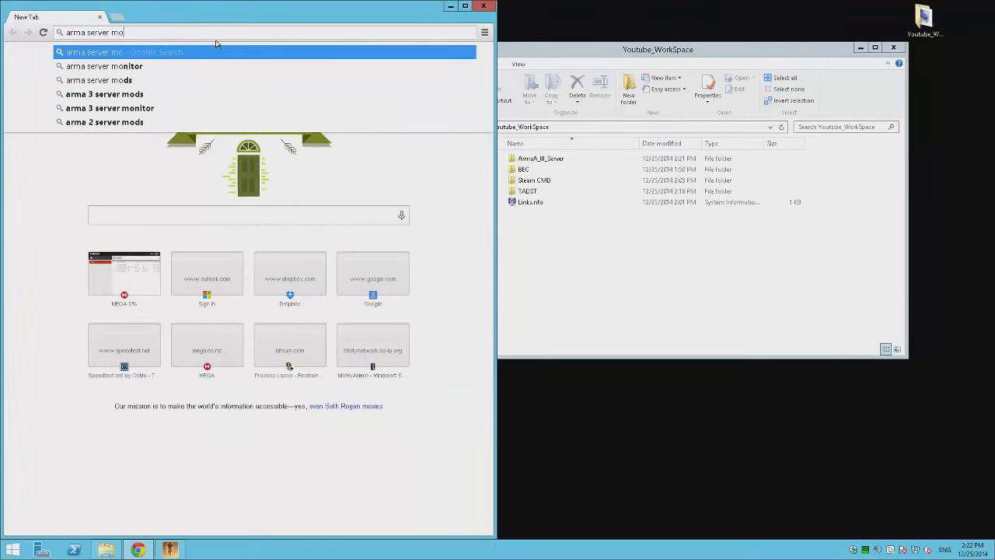
pyautogui.press('Return')
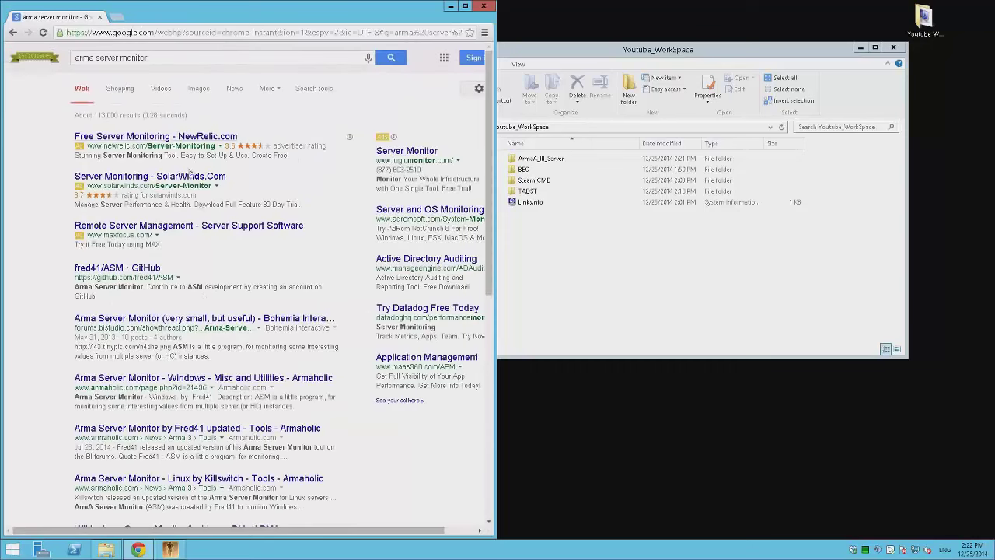
pyautogui.click(121, 268)
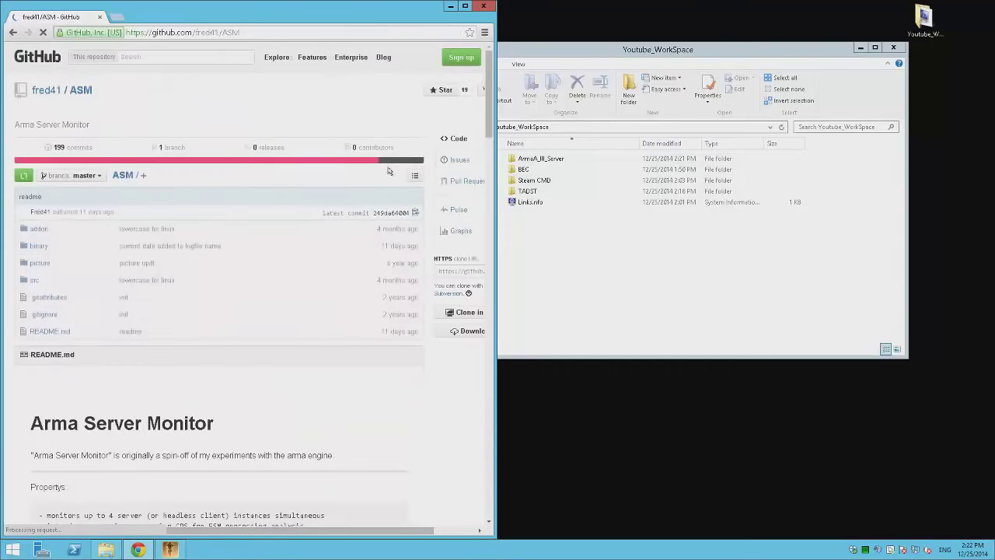
pyautogui.click(463, 331)
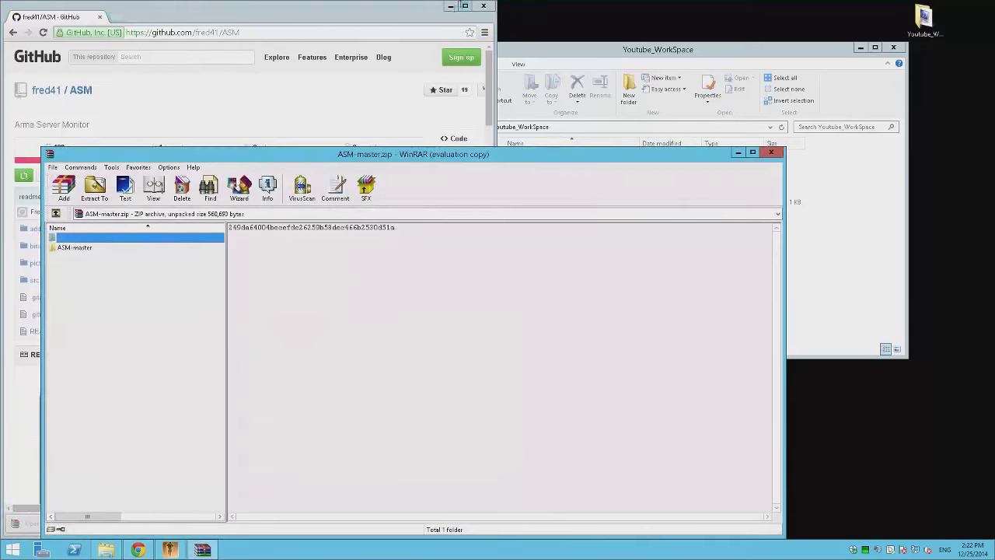
# - Drag ASM-master from the WinRAR archive into Youtube_WorkSpace, then close WinRAR
pyautogui.click(450, 6)
pyautogui.moveTo(277, 157); pyautogui.dragTo(552, 117)
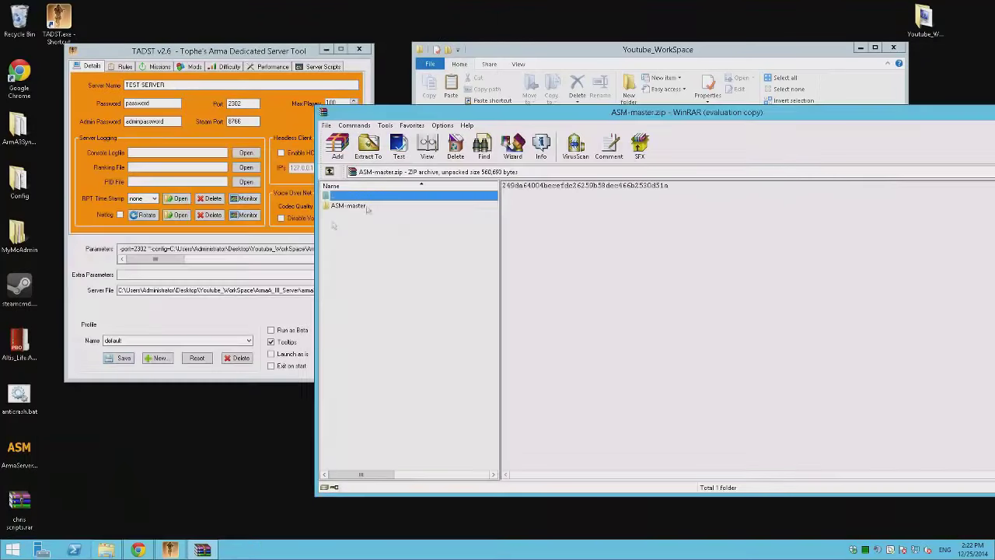
pyautogui.click(557, 65)
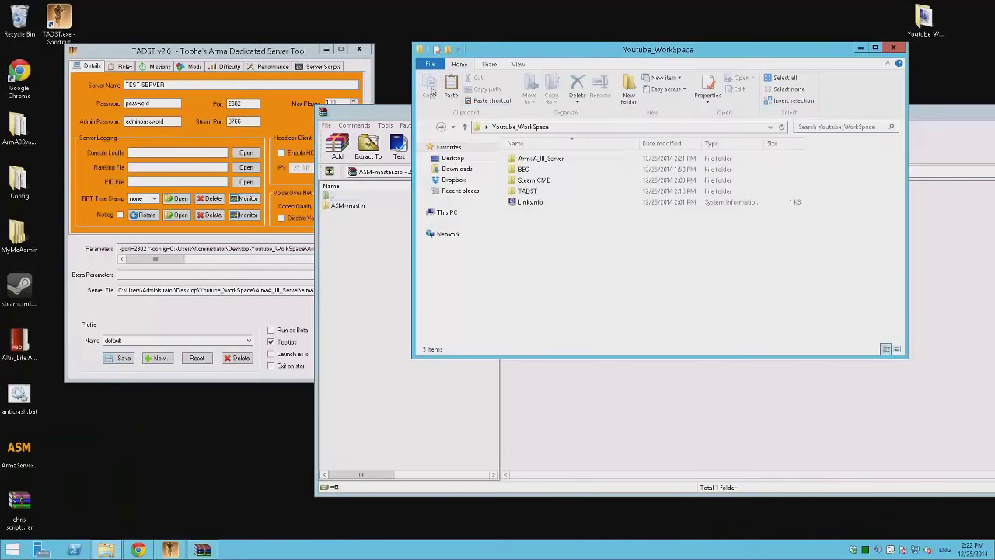
pyautogui.moveTo(349, 206); pyautogui.dragTo(666, 221)
pyautogui.moveTo(454, 318); pyautogui.dragTo(563, 216)
pyautogui.click(957, 218)
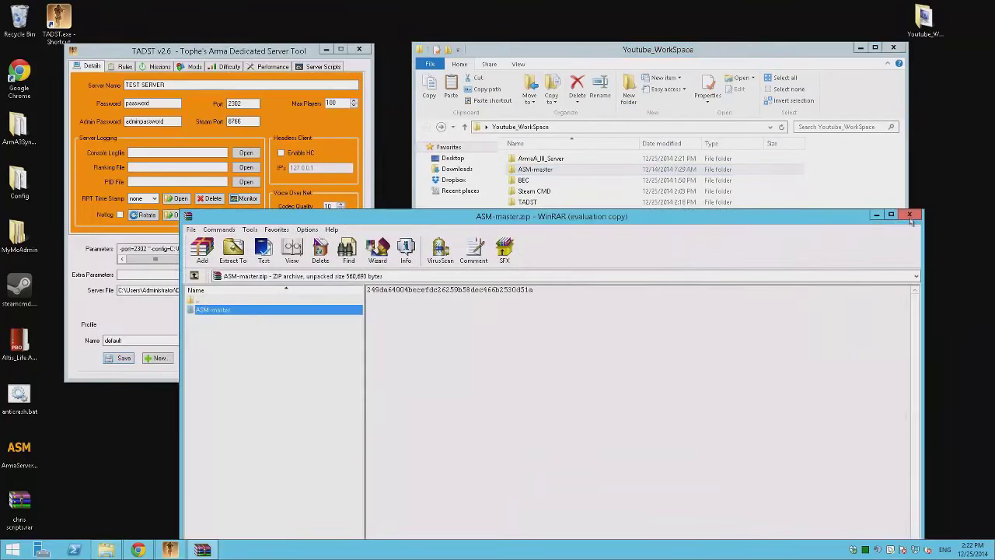
pyautogui.hotkey('alt', 'F4')
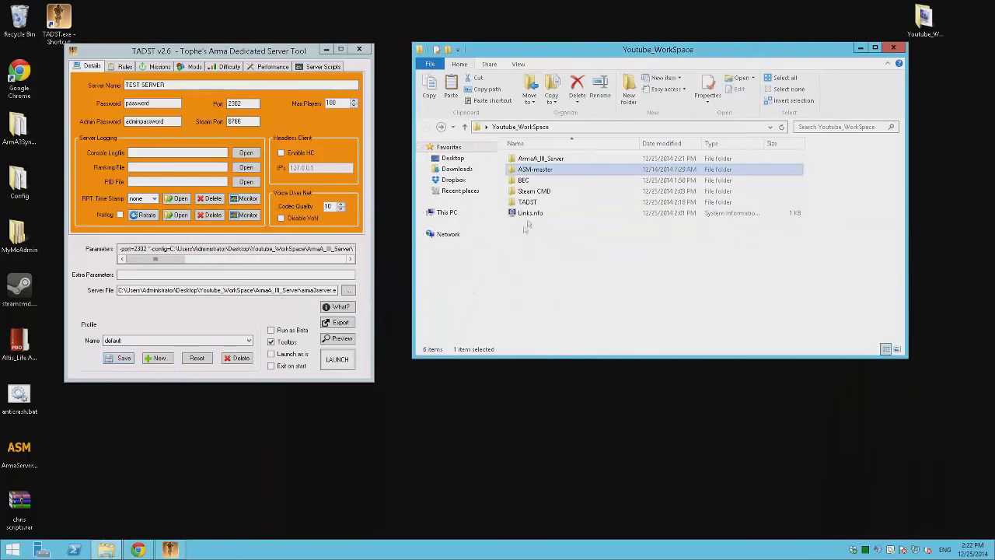
# - Open Links.nfo in Notepad++ and add a new 'ASM' line after the BEC line
pyautogui.rightClick(531, 217)
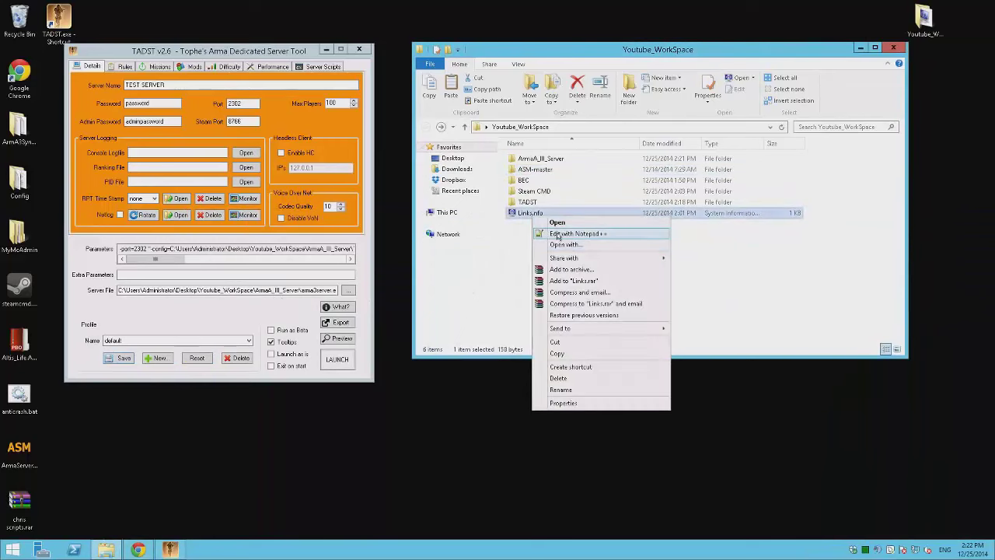
pyautogui.click(553, 233)
pyautogui.click(749, 269)
pyautogui.press('Return')
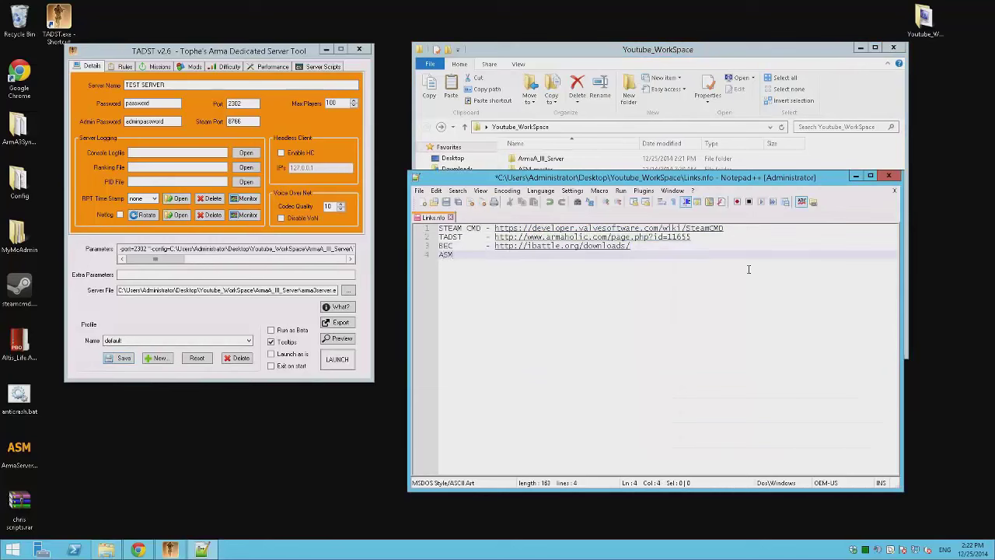
pyautogui.write('ASM')
pyautogui.click(138, 549)
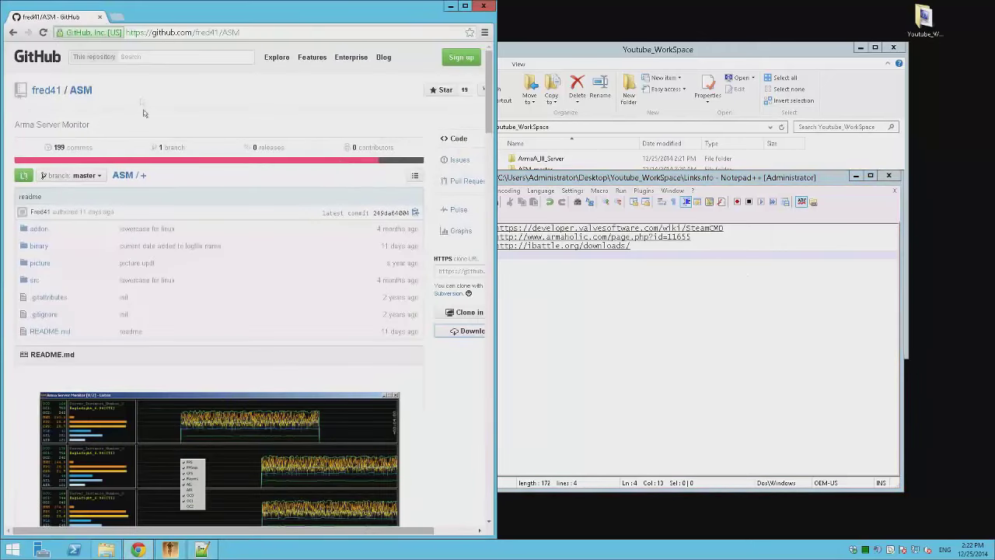
pyautogui.rightClick(168, 34)
pyautogui.click(193, 76)
pyautogui.click(657, 294)
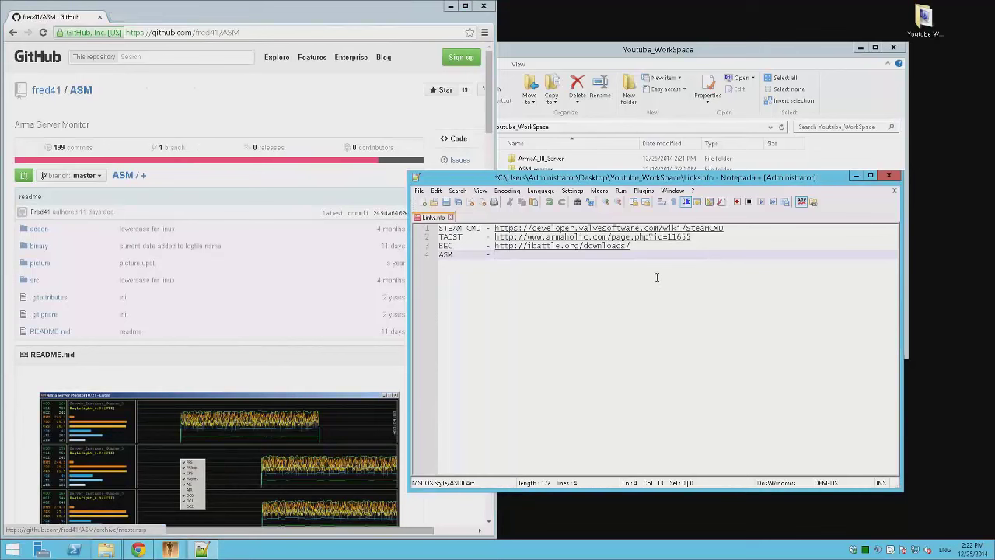
pyautogui.hotkey('ctrl', 'v')
pyautogui.hotkey('ctrl', 's')
pyautogui.click(450, 6)
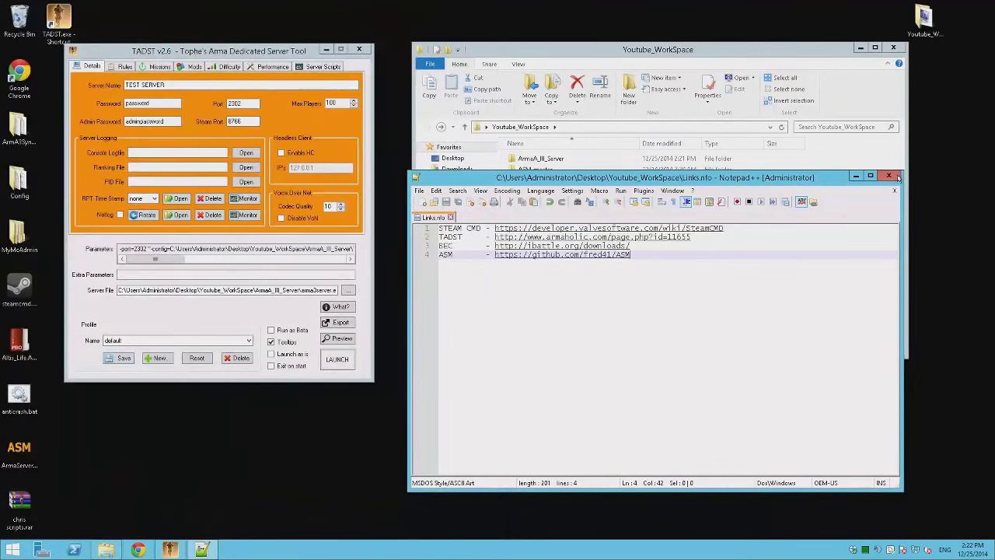
pyautogui.click(888, 176)
# - Extract ASM.zip in ASM-master's addon folder and open the extracted ASM folder
pyautogui.doubleClick(536, 170)
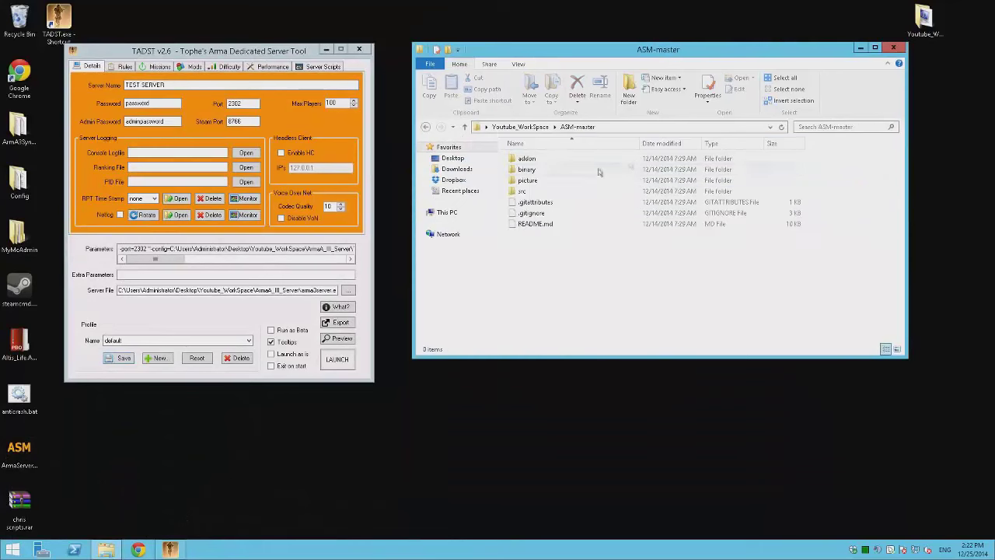
pyautogui.doubleClick(542, 159)
pyautogui.rightClick(546, 159)
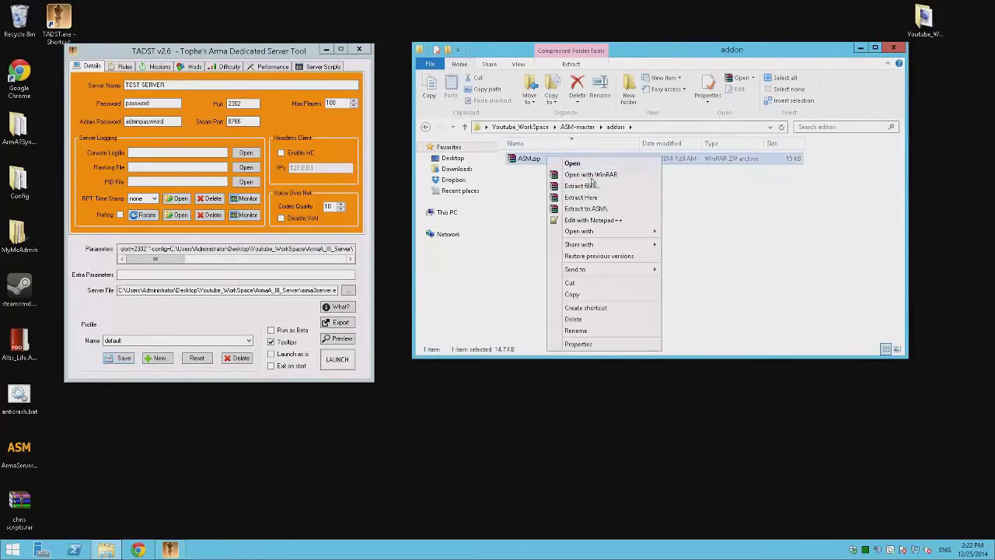
pyautogui.press('Escape')
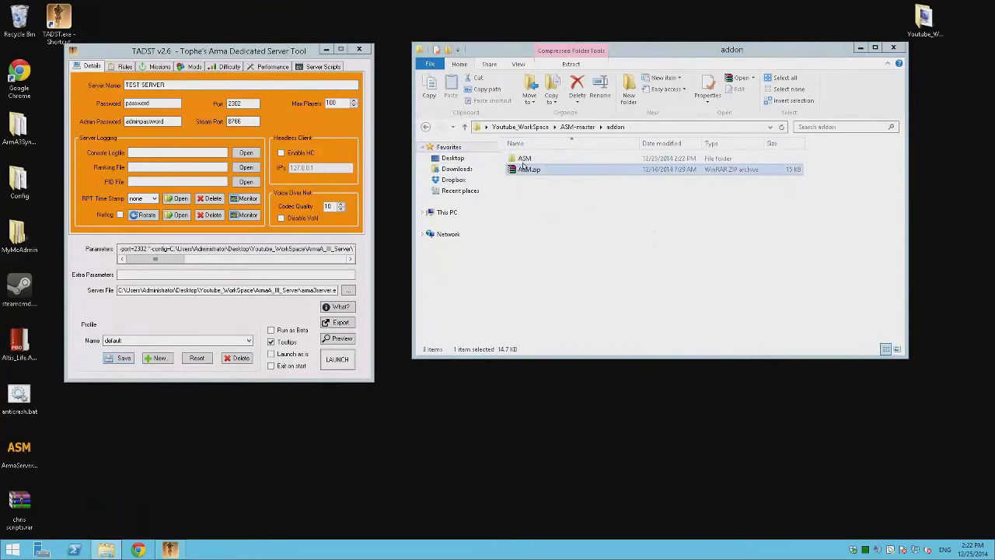
pyautogui.doubleClick(525, 159)
pyautogui.click(527, 158)
pyautogui.moveTo(595, 227); pyautogui.dragTo(499, 152)
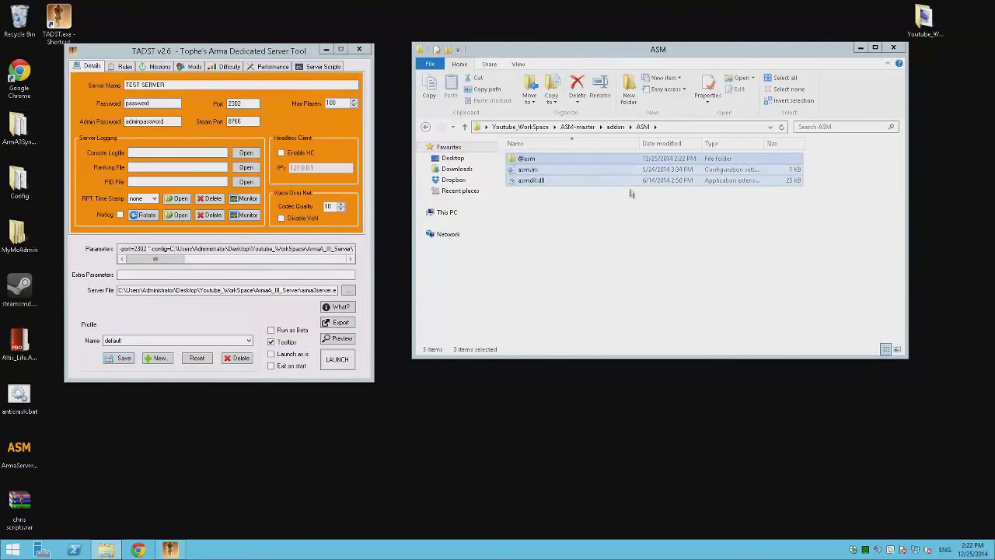
pyautogui.click(655, 253)
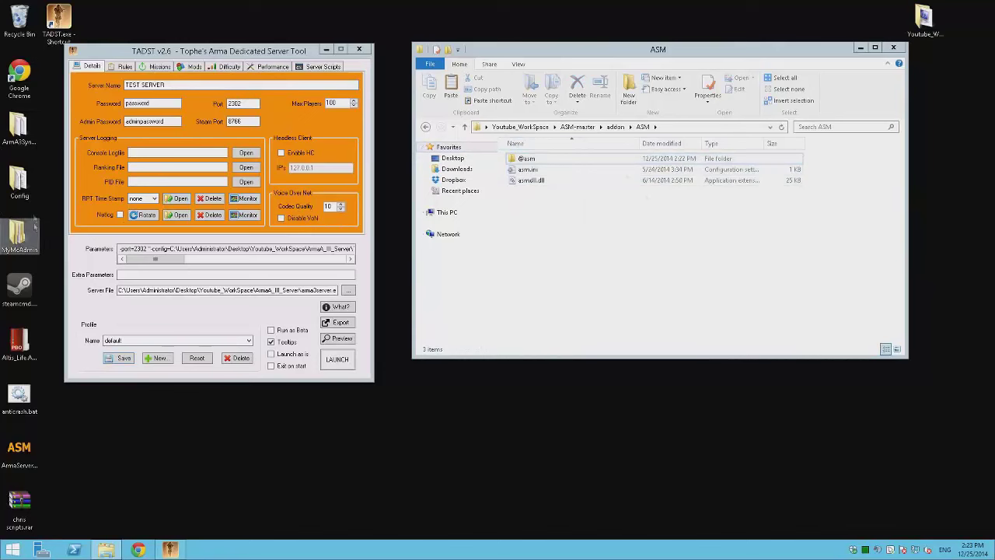
pyautogui.doubleClick(924, 20)
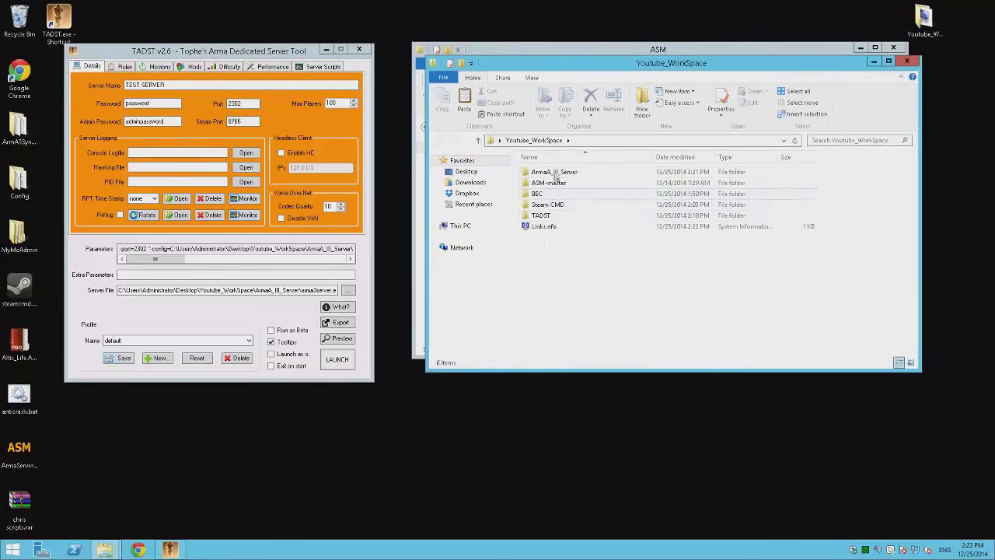
pyautogui.doubleClick(554, 171)
pyautogui.scroll(-3, 712, 214)
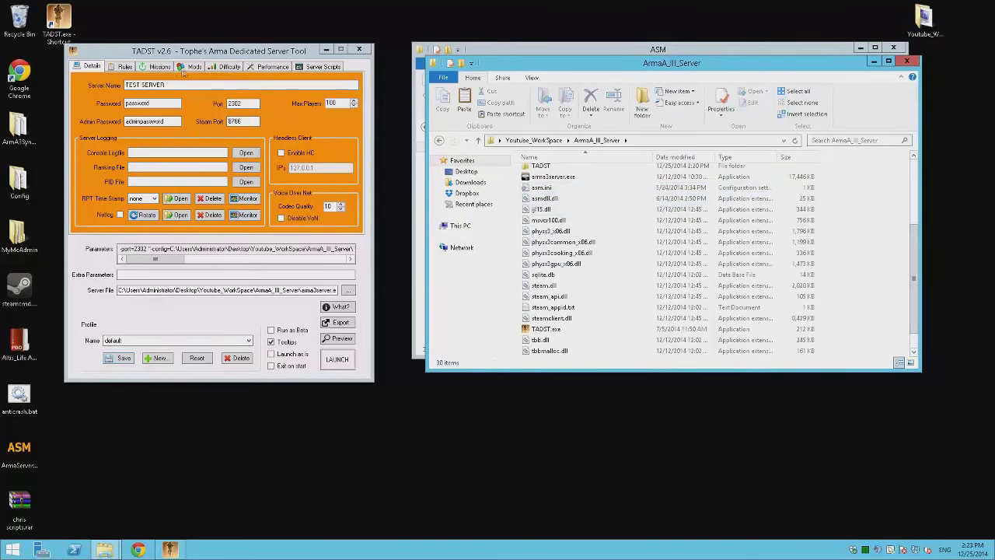
pyautogui.click(190, 67)
pyautogui.click(323, 220)
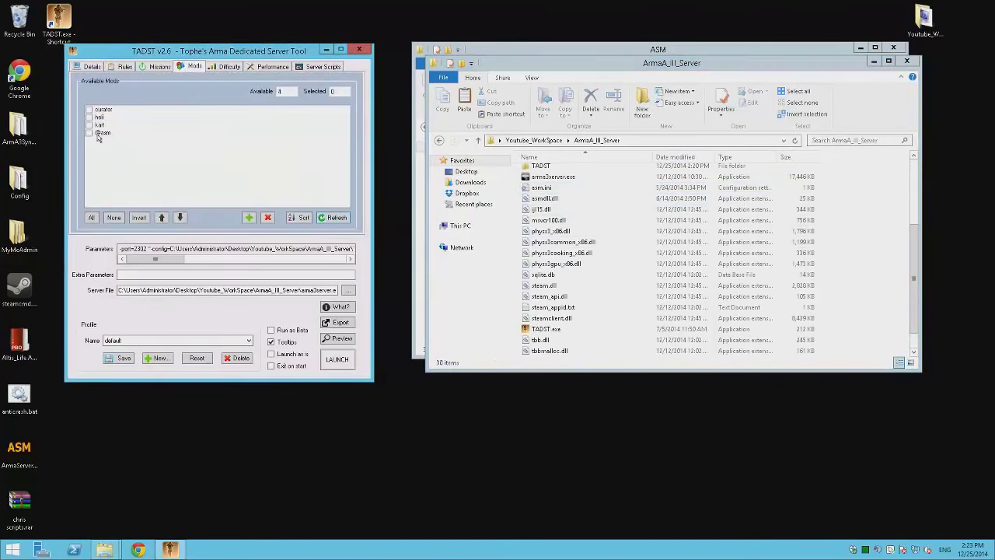
pyautogui.click(97, 134)
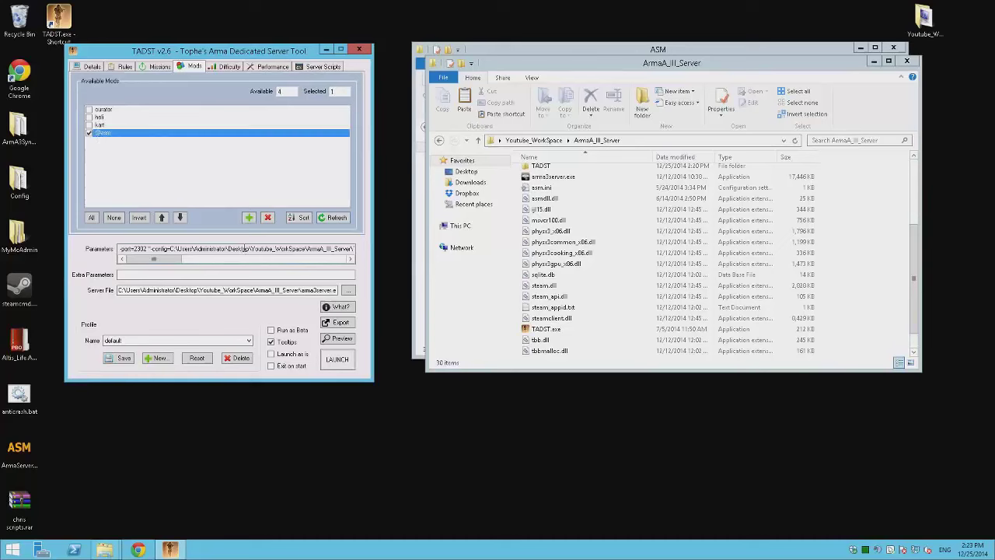
pyautogui.click(129, 360)
pyautogui.click(559, 311)
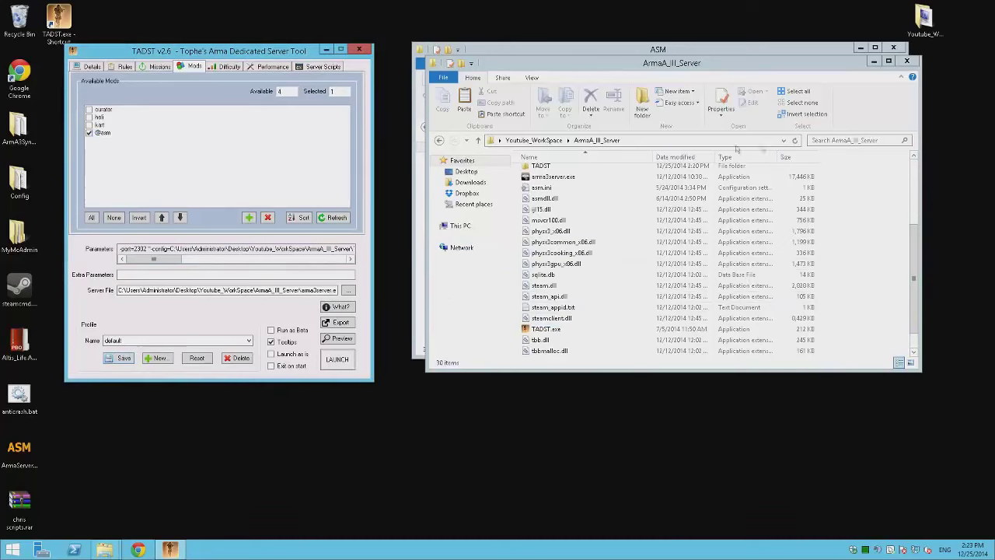
pyautogui.click(876, 151)
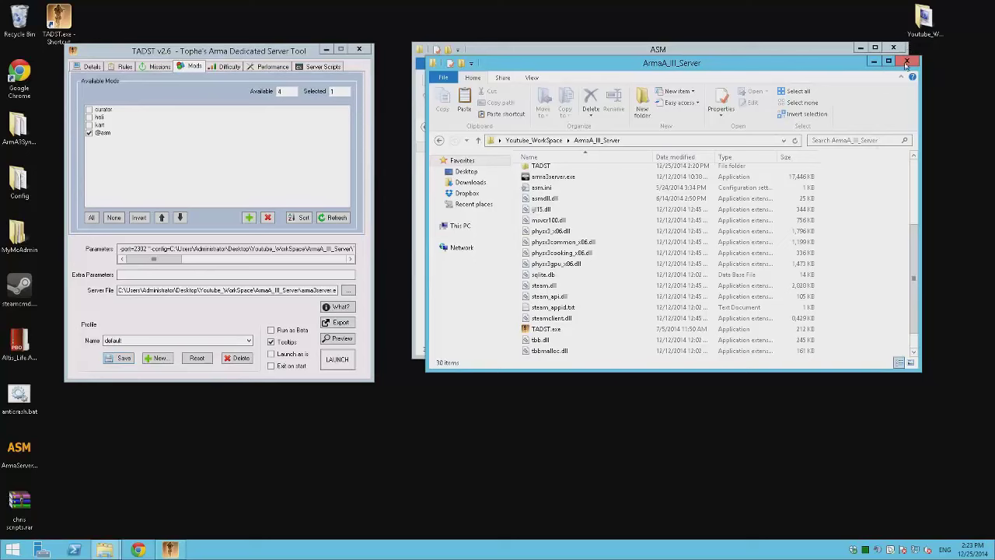
pyautogui.click(906, 62)
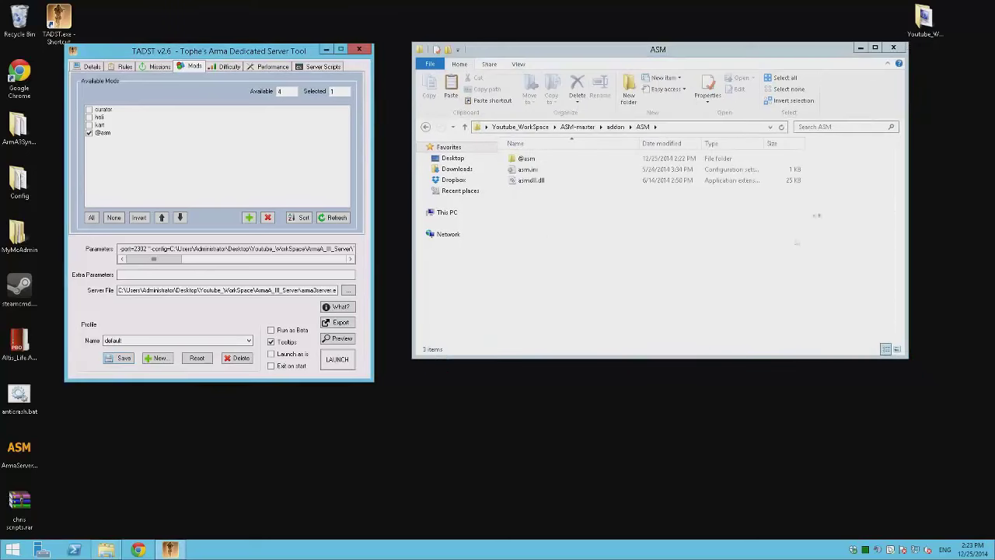
# - Run ArmaServerMonitor.exe from ASM-master's binary folder past the security prompt, then close it
pyautogui.press('BackSpace')
pyautogui.press('BackSpace')
pyautogui.doubleClick(529, 170)
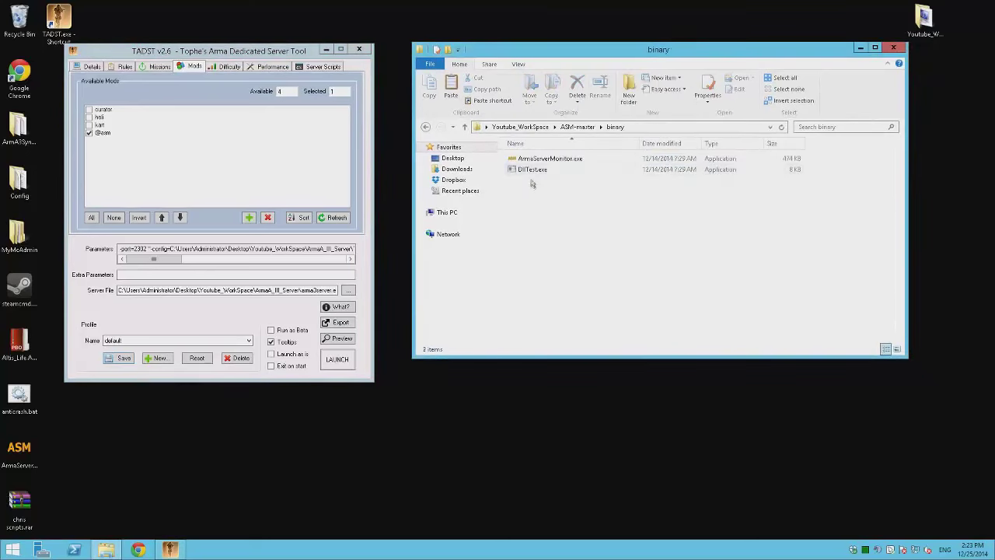
pyautogui.doubleClick(538, 160)
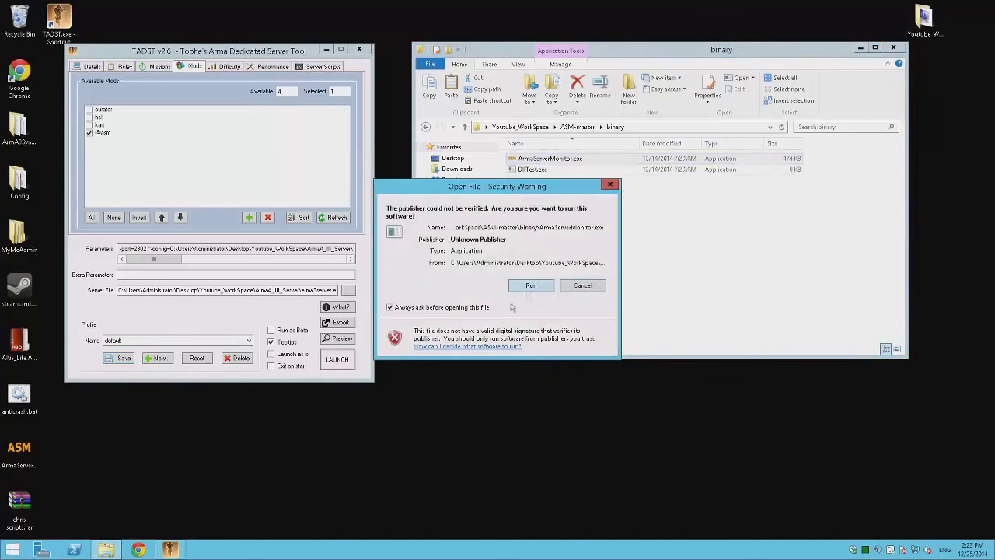
pyautogui.click(469, 308)
pyautogui.click(531, 289)
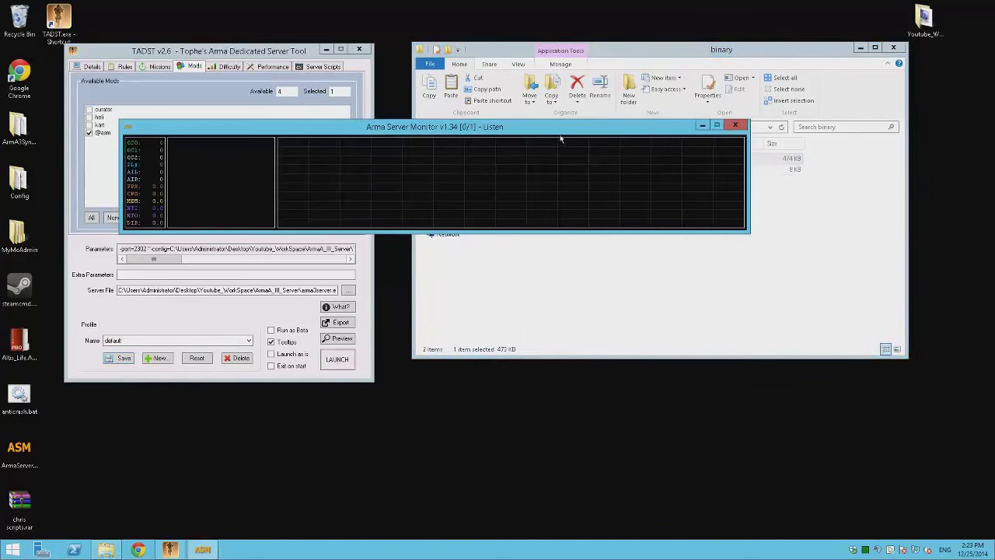
pyautogui.moveTo(563, 136); pyautogui.dragTo(633, 433)
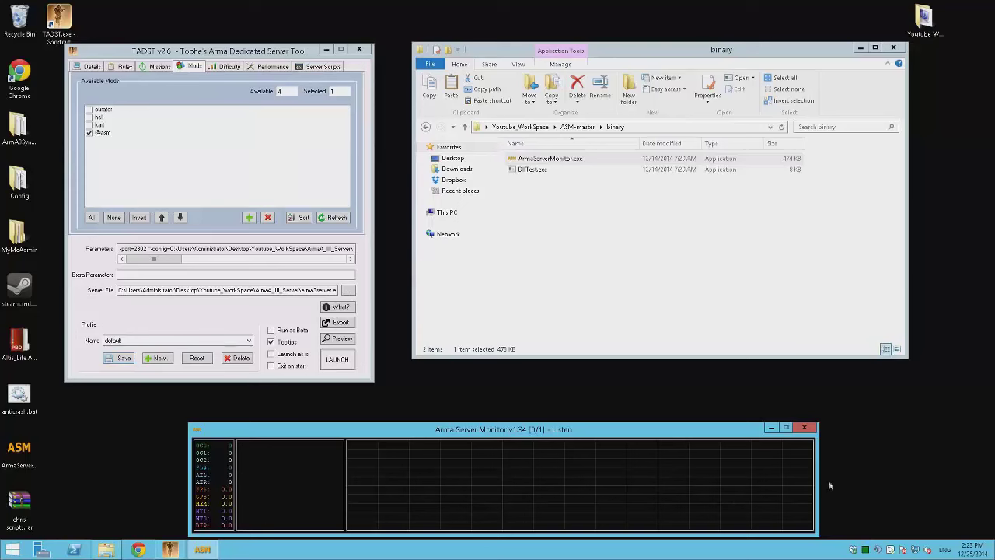
pyautogui.click(804, 429)
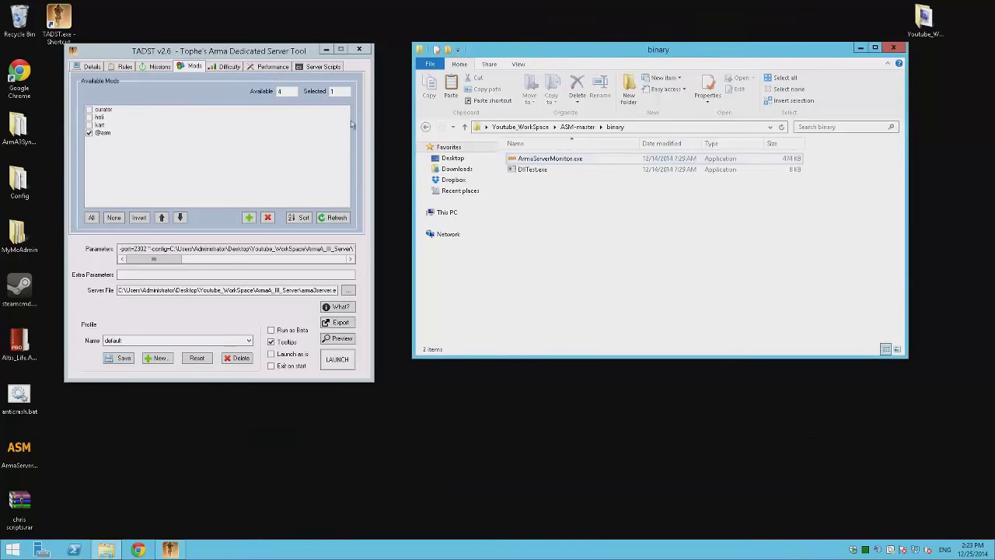
# - Go to the BEC folder in Youtube_WorkSpace and extract Bec.zip into a Bec folder
pyautogui.click(426, 127)
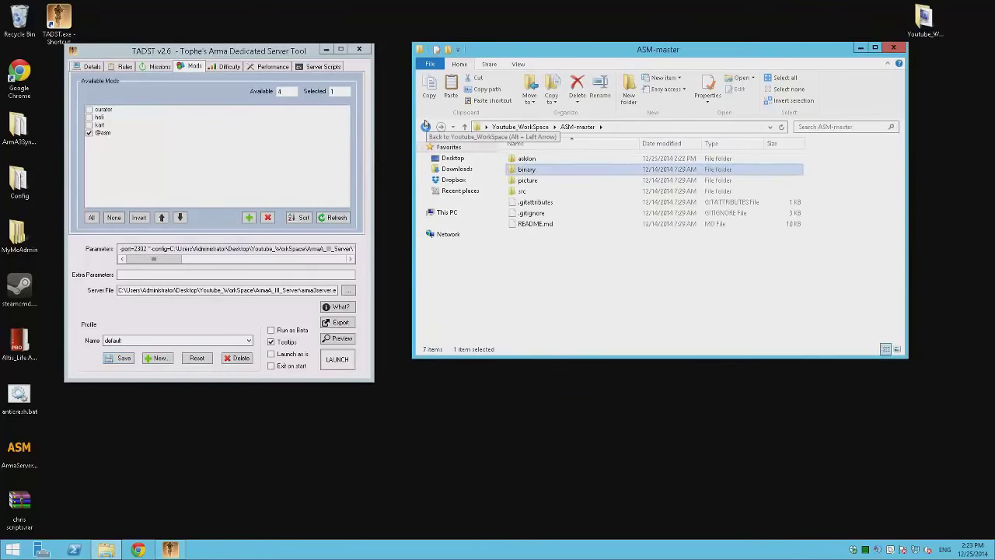
pyautogui.click(425, 126)
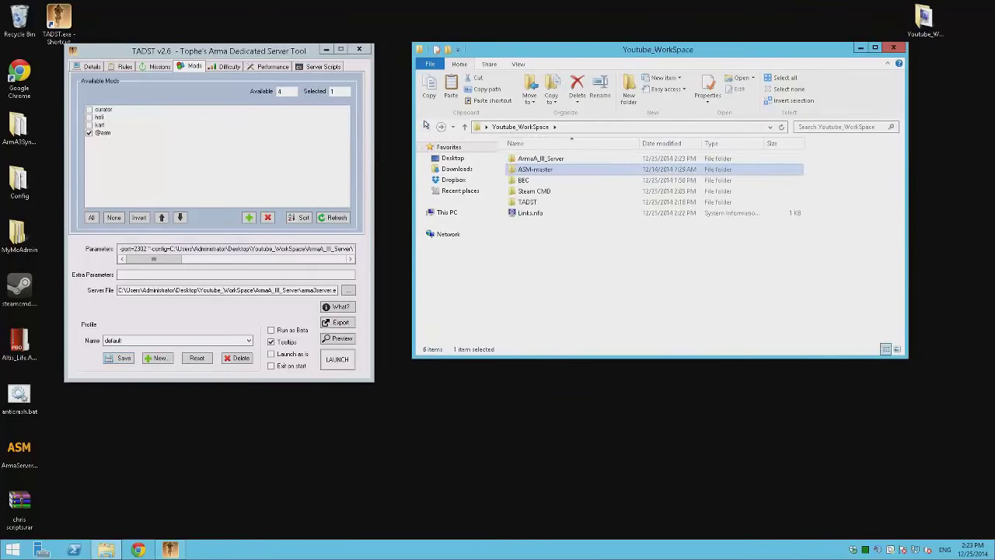
pyautogui.doubleClick(551, 161)
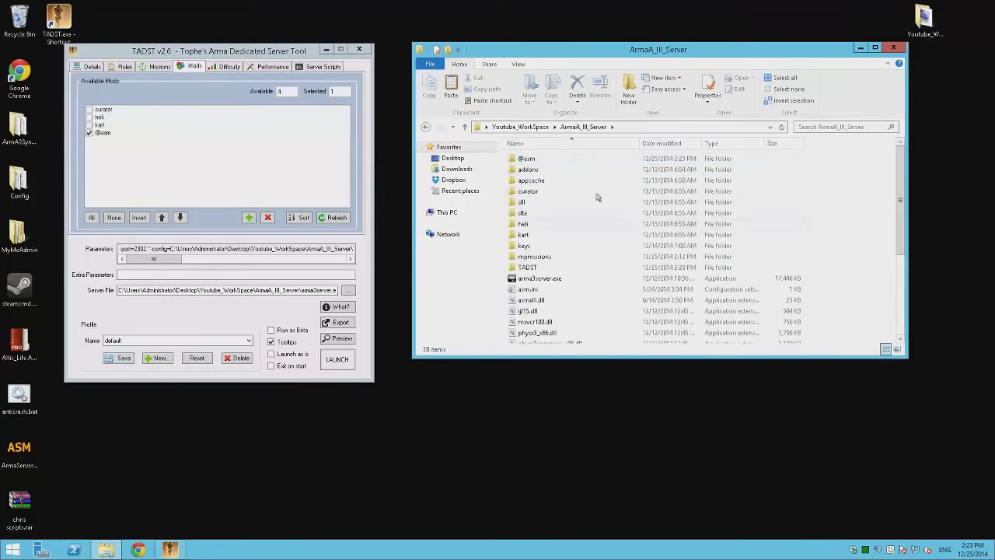
pyautogui.press('BackSpace')
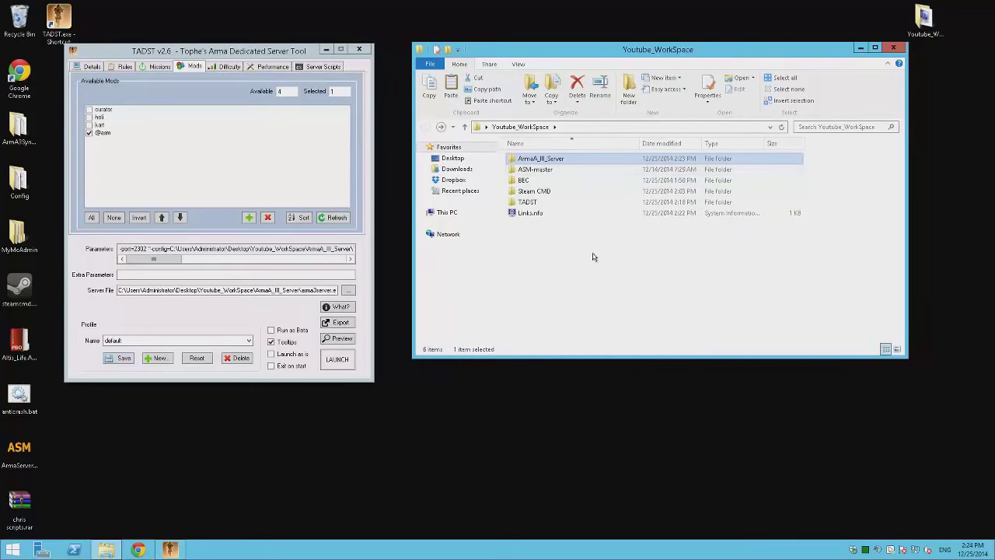
pyautogui.doubleClick(525, 180)
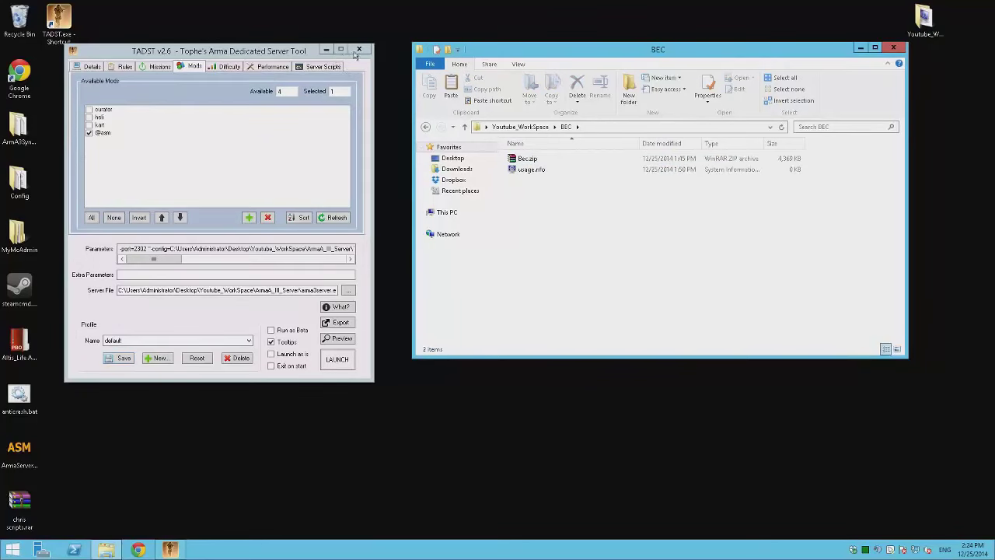
pyautogui.rightClick(528, 161)
pyautogui.click(585, 213)
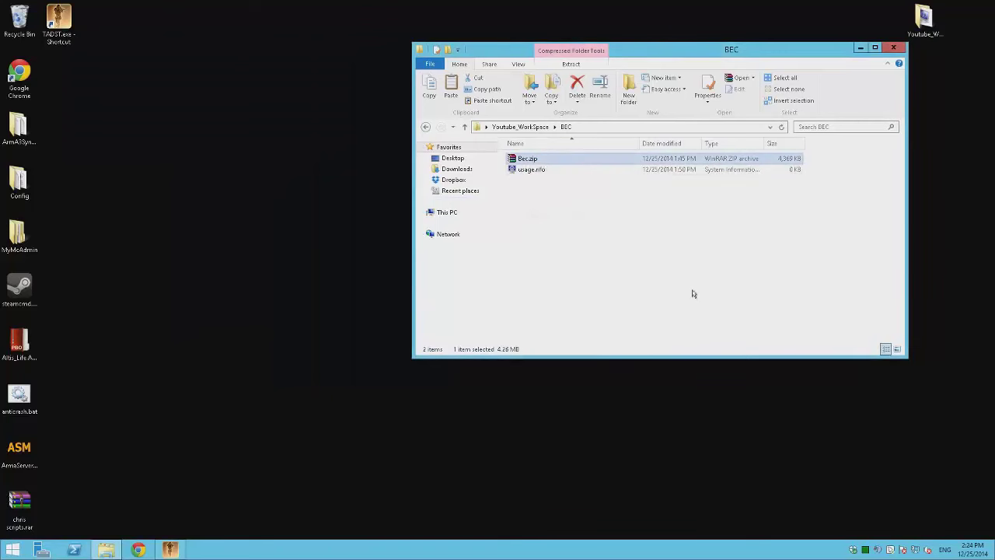
# - Open Bec's Config folder and edit Config.cfg in Notepad++
pyautogui.doubleClick(532, 160)
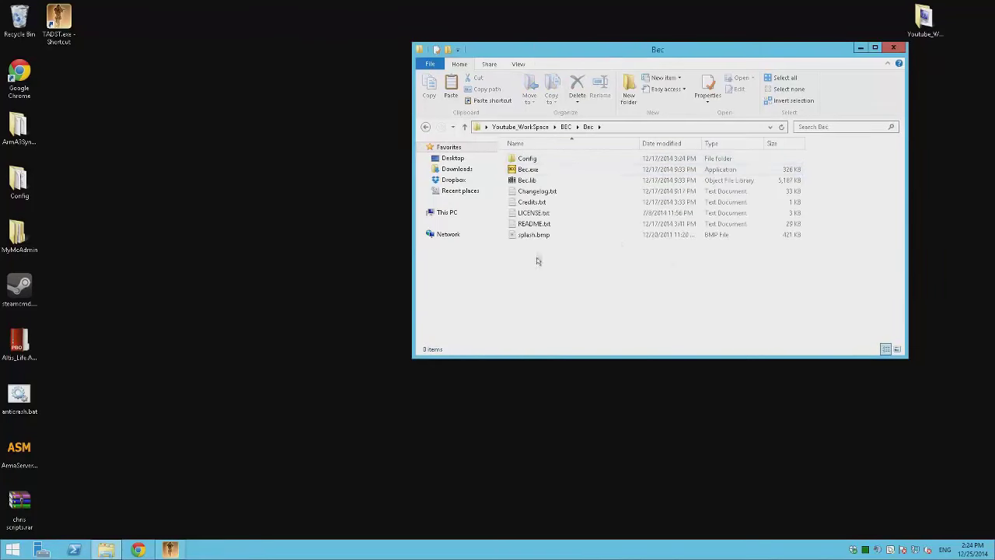
pyautogui.doubleClick(530, 159)
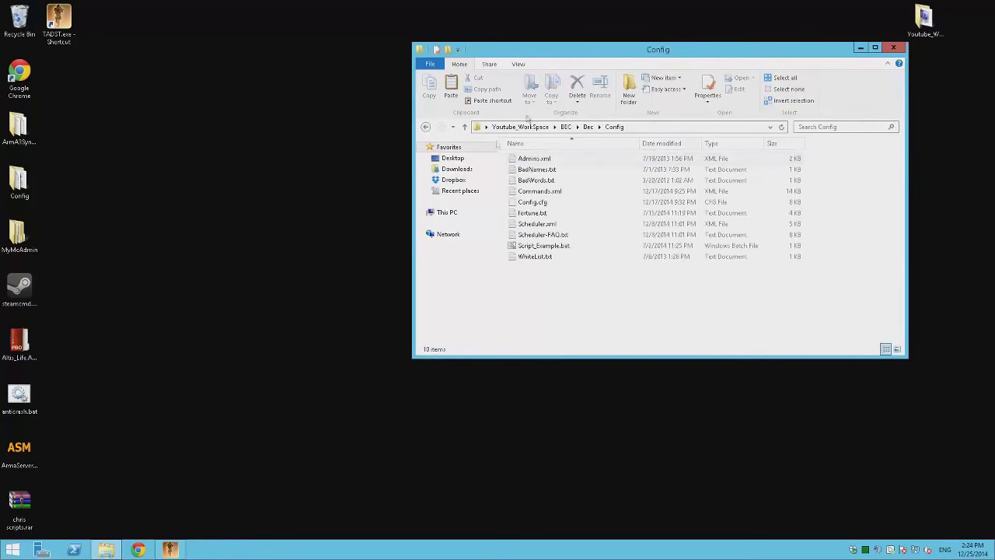
pyautogui.click(521, 204)
pyautogui.rightClick(521, 203)
pyautogui.click(561, 230)
# - Maximize Notepad++ and comment out the Admins = Admins.xml line with the # copied from line 22
pyautogui.doubleClick(657, 171)
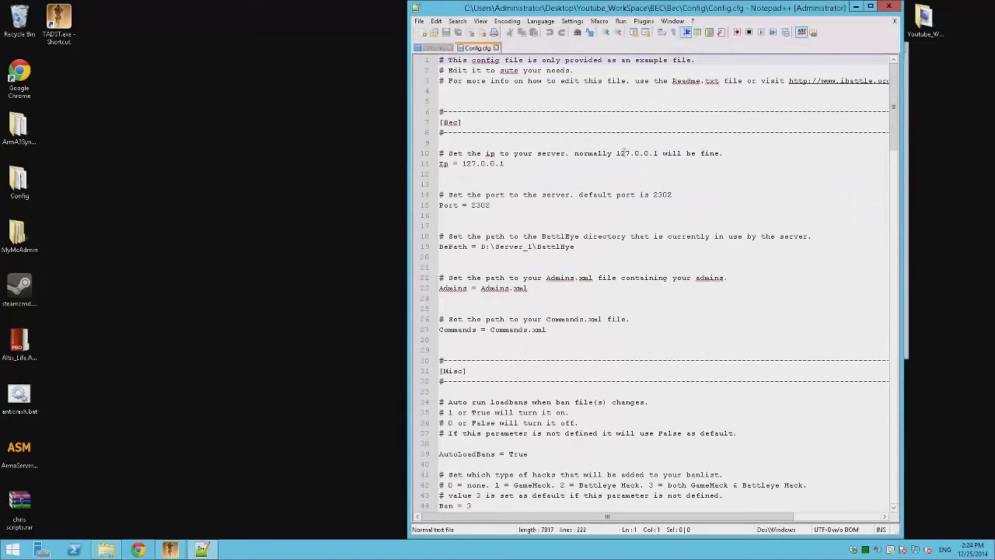
pyautogui.click(870, 7)
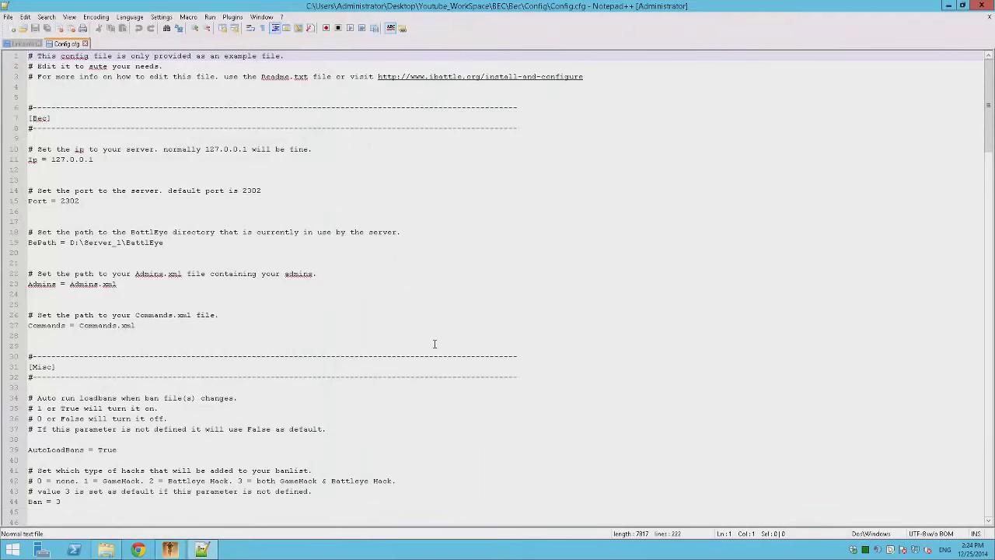
pyautogui.click(31, 284)
pyautogui.press('Up')
pyautogui.hotkey('shift', 'Left')
pyautogui.press('Down')
pyautogui.hotkey('ctrl', 'v')
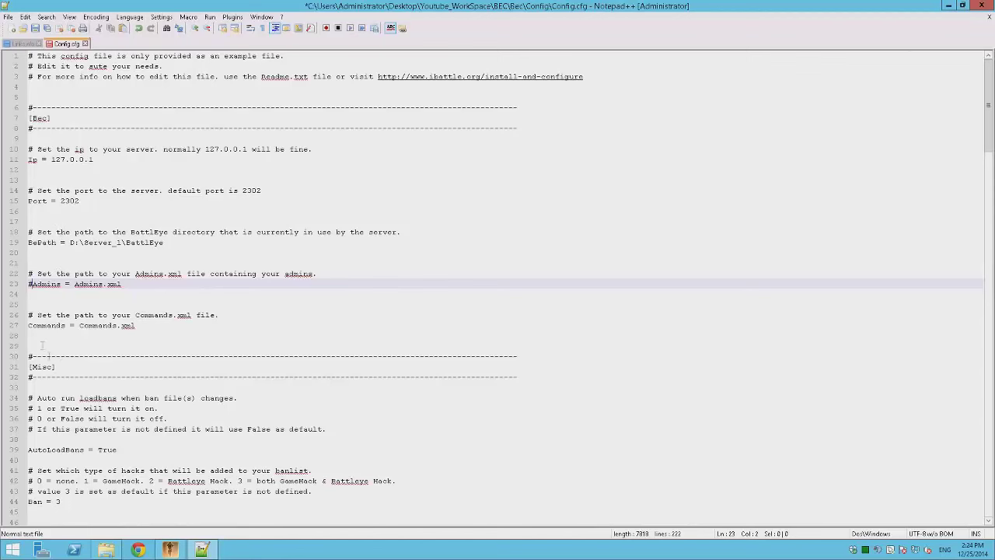
# - Add a # to the AsciiNickOnly line, then remove it so the setting stays active
pyautogui.press('Down')
pyautogui.press('Down')
pyautogui.press('Down')
pyautogui.press('Right')
pyautogui.press('Right')
pyautogui.press('Right')
pyautogui.press('Right')
pyautogui.click(24, 330)
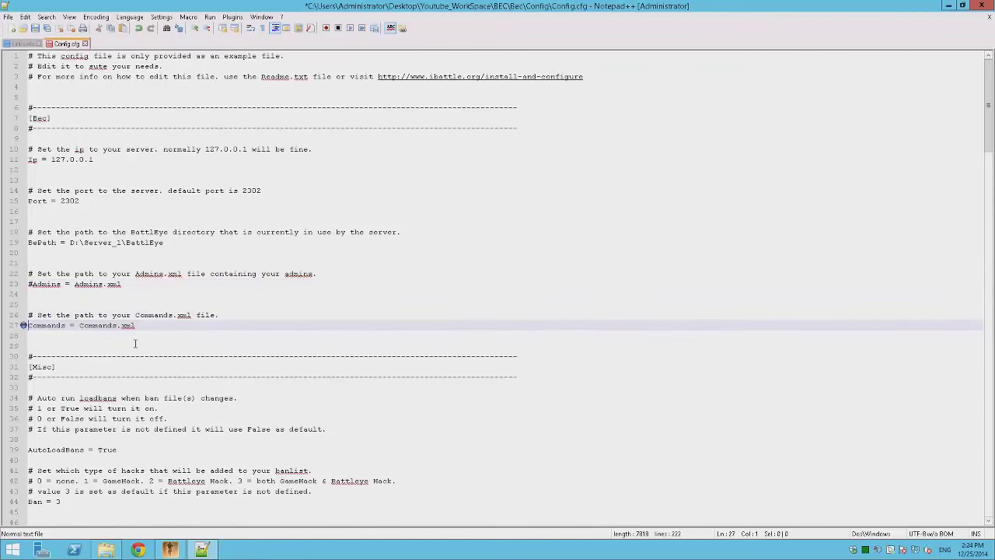
pyautogui.scroll(-6, 134, 344)
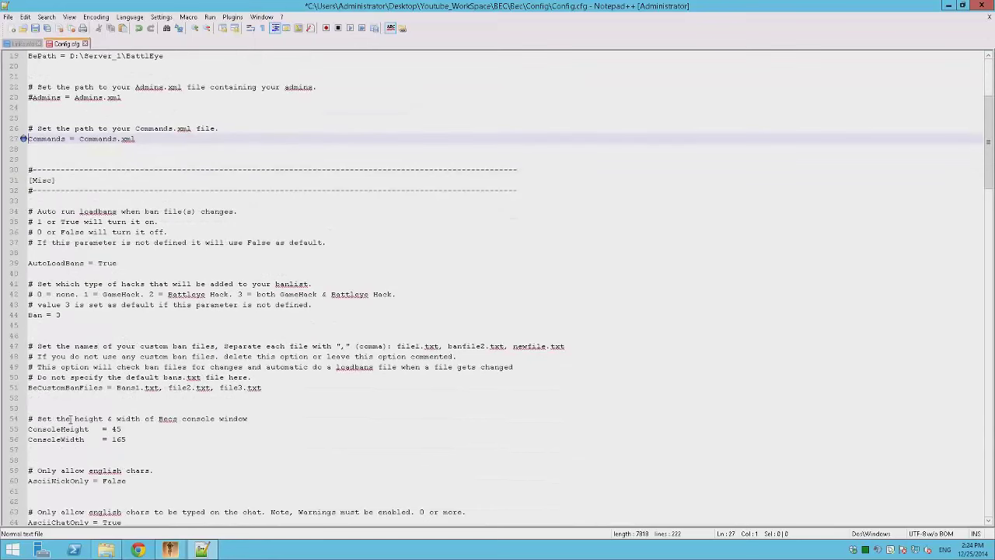
pyautogui.scroll(-5, 70, 418)
pyautogui.click(36, 326)
pyautogui.write('#')
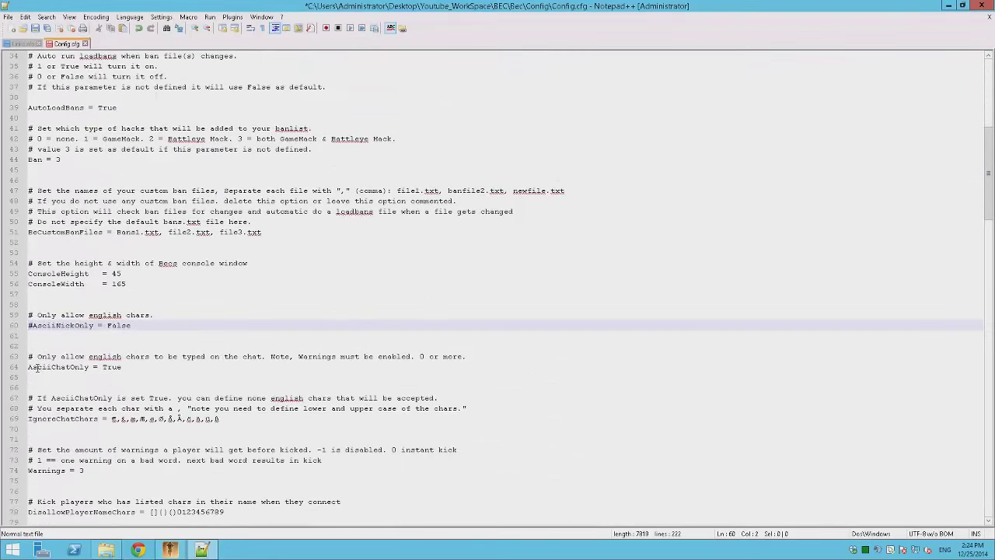
pyautogui.click(28, 367)
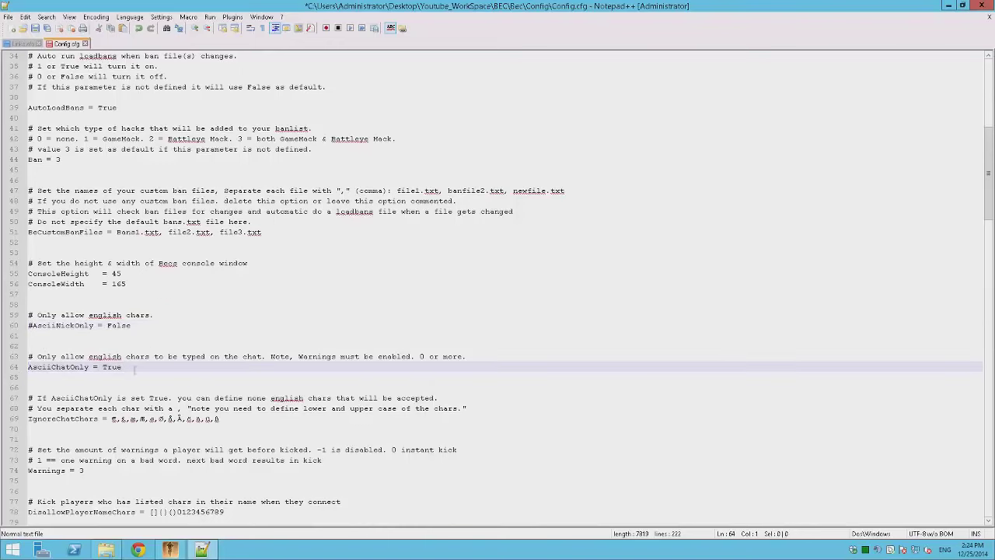
pyautogui.click(35, 325)
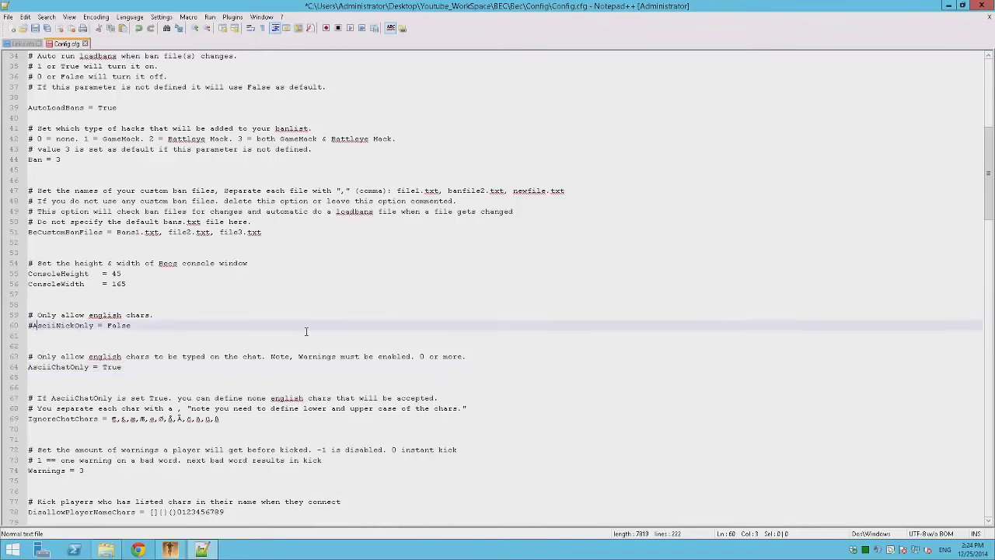
pyautogui.press('Left')
pyautogui.press('BackSpace')
pyautogui.scroll(-3, 211, 339)
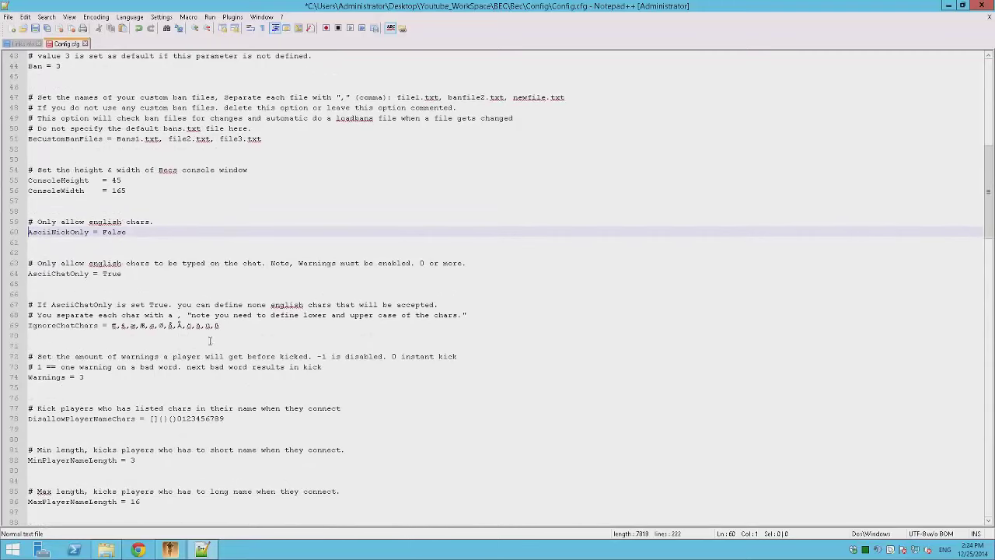
# - Clear the values of IgnoreChatChars, Warnings and DisallowPlayerNameChars
pyautogui.moveTo(225, 326); pyautogui.dragTo(107, 325)
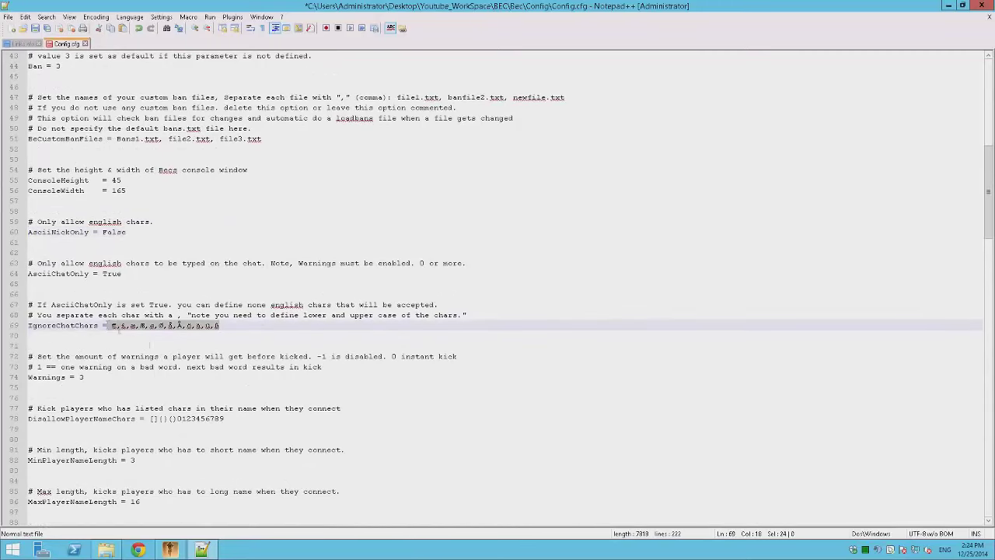
pyautogui.press('BackSpace')
pyautogui.click(91, 376)
pyautogui.press('BackSpace')
pyautogui.press('BackSpace')
pyautogui.scroll(-1, 249, 402)
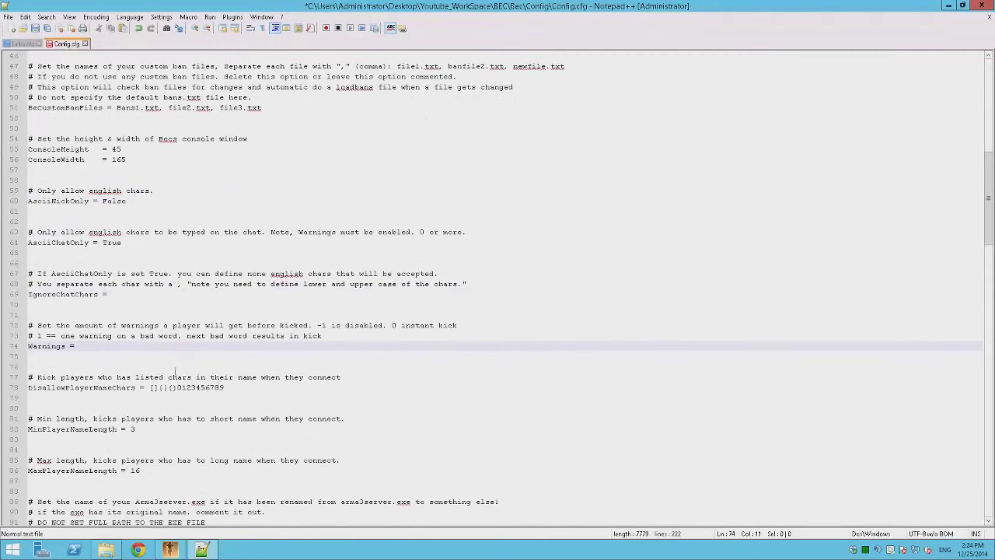
pyautogui.moveTo(249, 387); pyautogui.dragTo(141, 387)
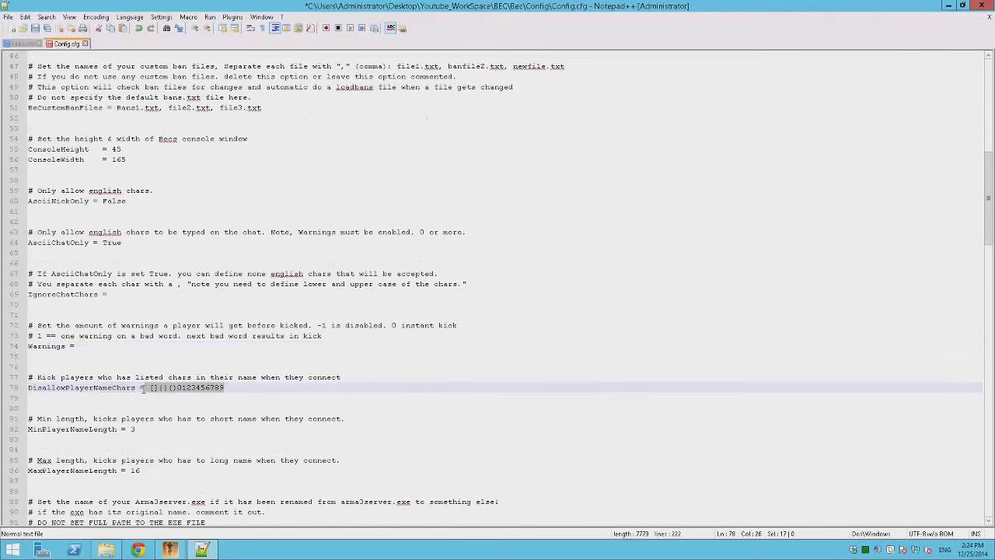
pyautogui.press('BackSpace')
pyautogui.scroll(-1, 143, 413)
# - Set MinPlayerNameLength to 5 and comment out the ServerExeName and WhiteListFile lines with #
pyautogui.click(193, 399)
pyautogui.write('5')
pyautogui.click(447, 418)
pyautogui.scroll(-4, 159, 397)
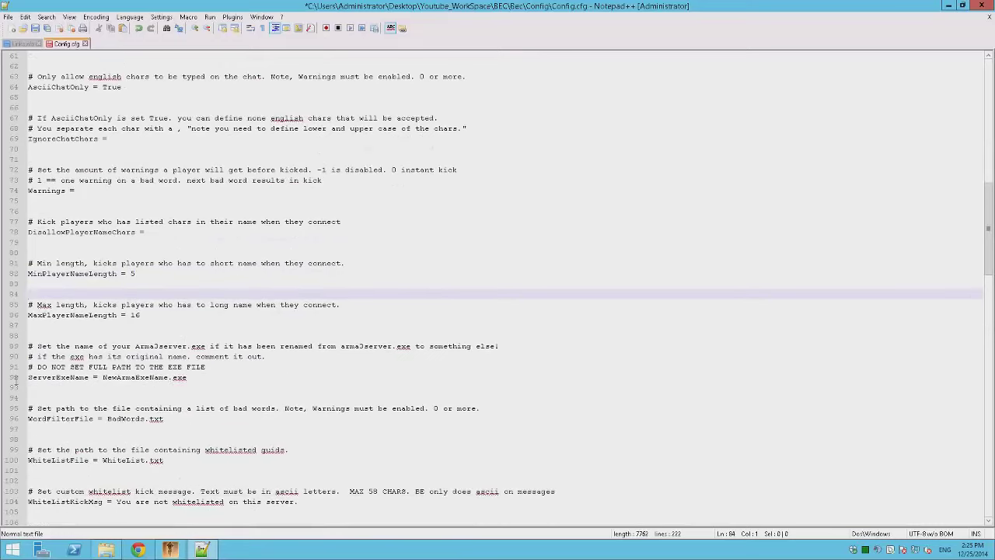
pyautogui.click(31, 378)
pyautogui.write('#')
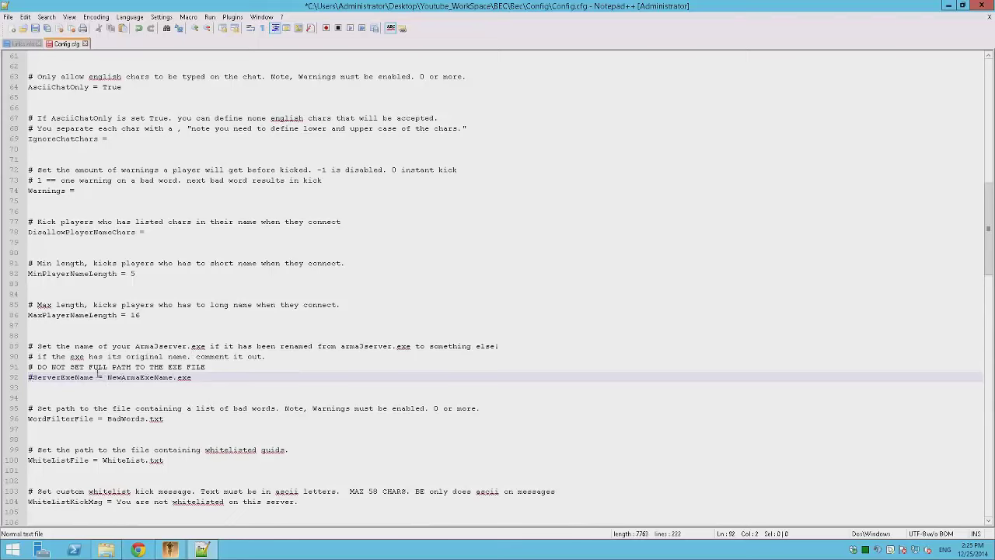
pyautogui.scroll(-3, 112, 362)
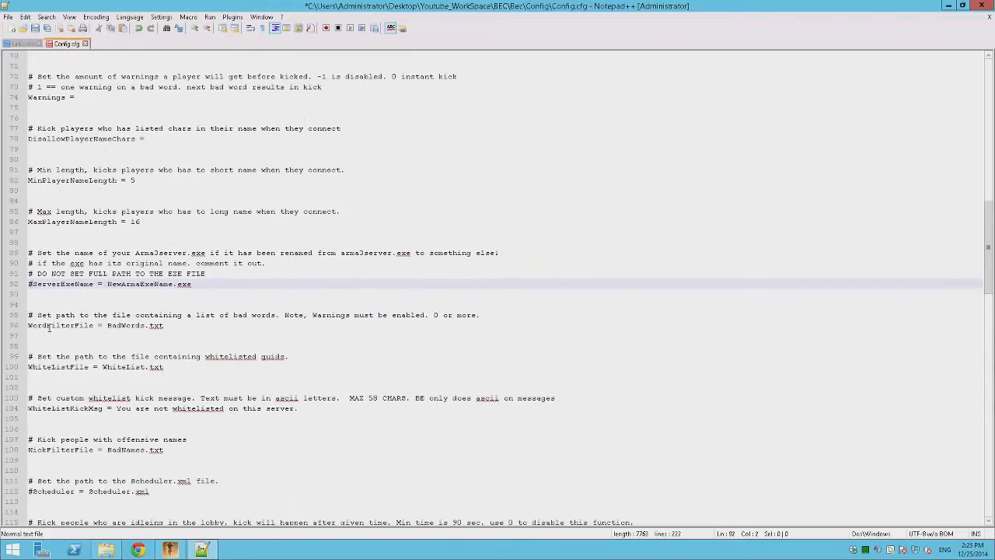
pyautogui.click(33, 327)
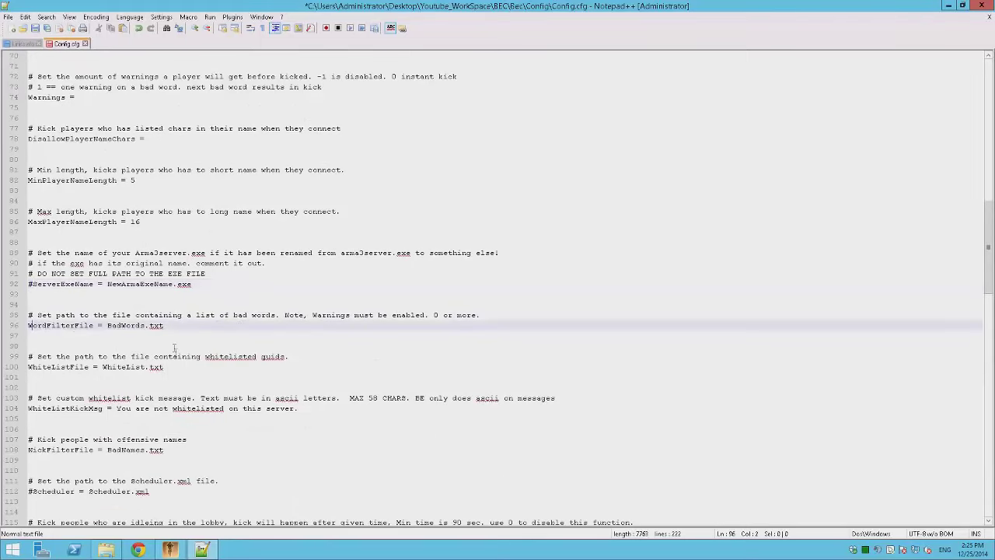
pyautogui.scroll(-2, 175, 357)
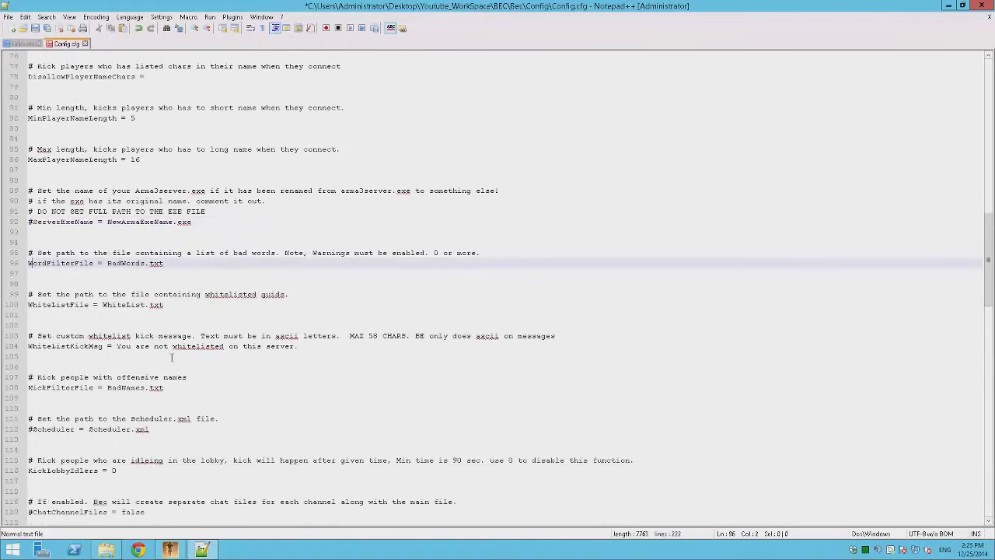
pyautogui.click(32, 305)
pyautogui.write('#')
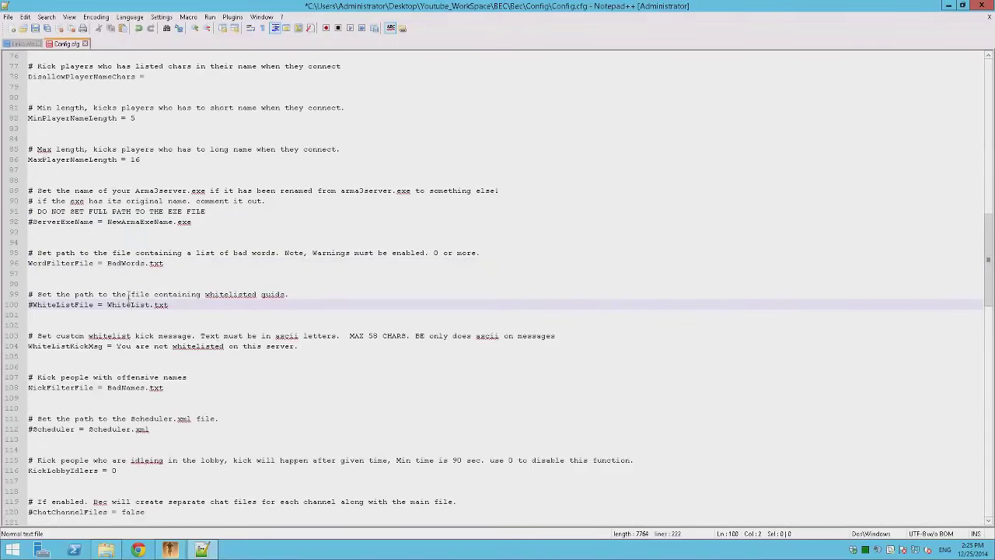
# - Scroll through the rest of Config.cfg and save it
pyautogui.scroll(-3, 124, 311)
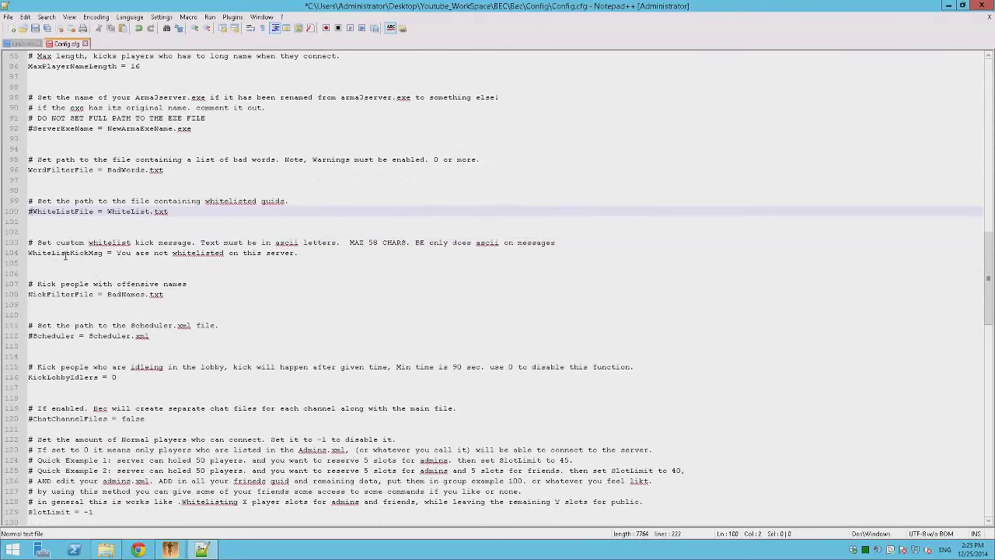
pyautogui.scroll(-8, 144, 301)
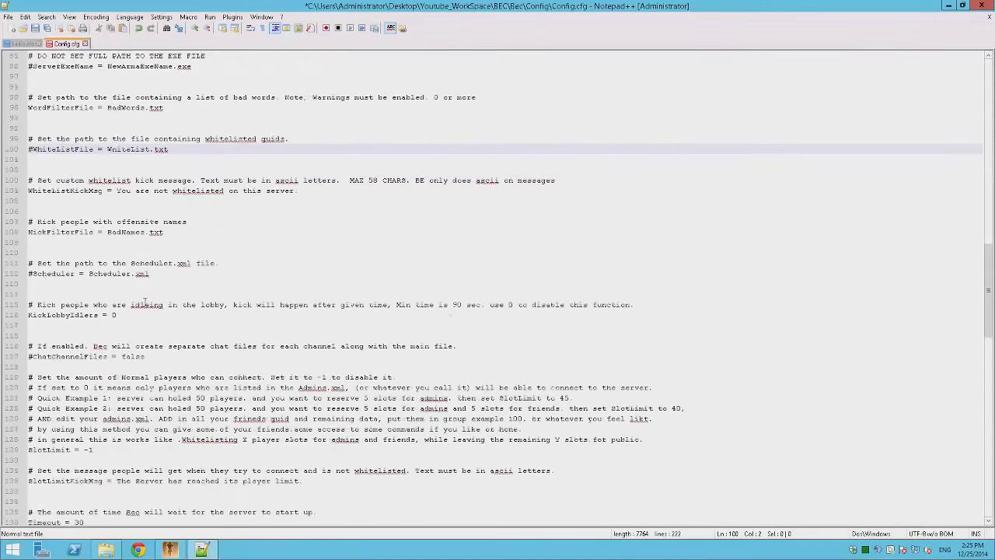
pyautogui.scroll(-18, 144, 302)
pyautogui.scroll(-3, 280, 371)
pyautogui.scroll(20, 276, 381)
pyautogui.scroll(20, 276, 381)
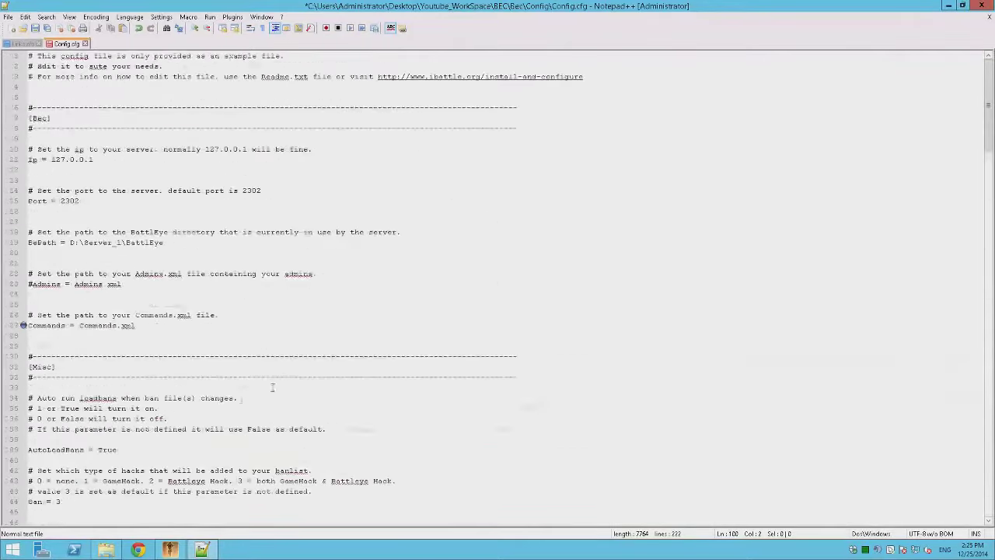
pyautogui.click(743, 295)
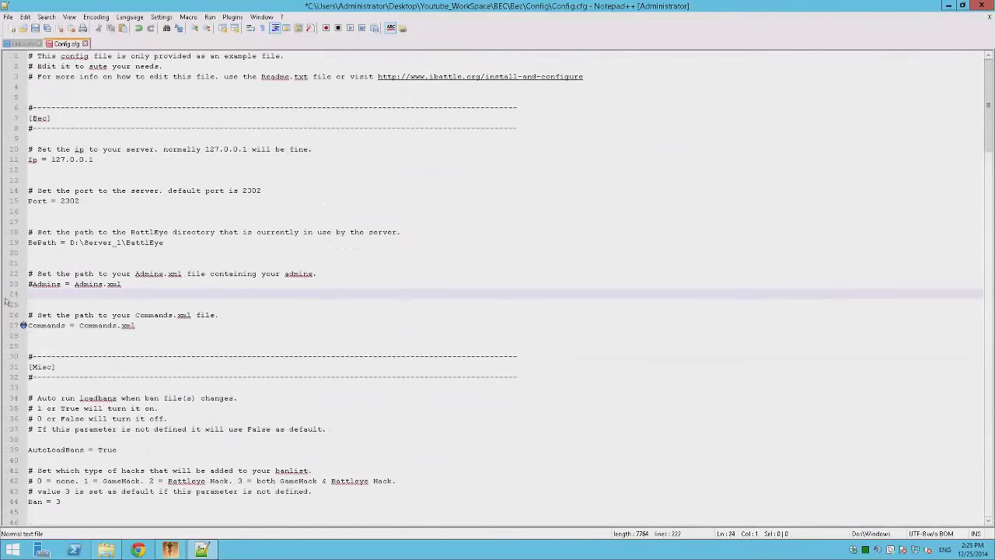
pyautogui.hotkey('ctrl', 's')
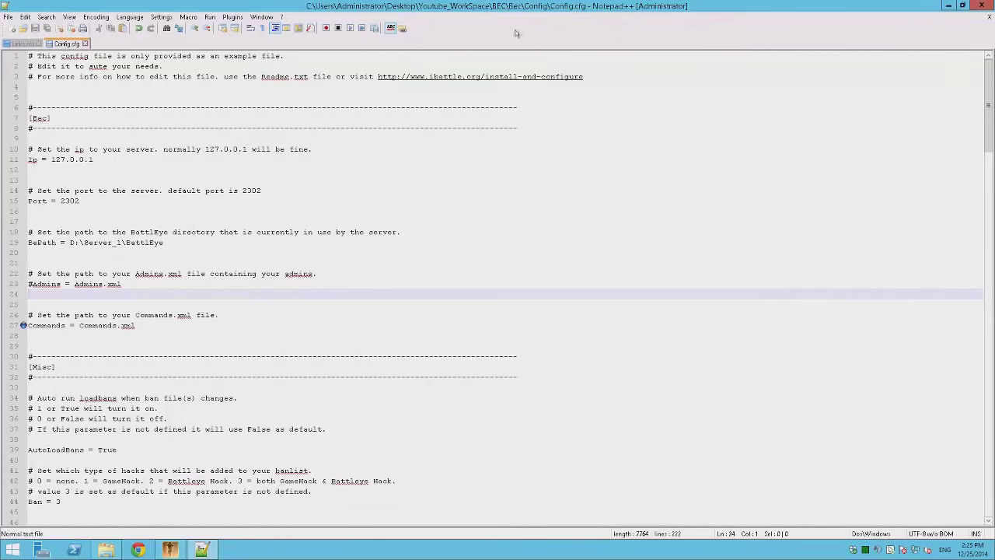
# - Move Notepad++ aside and browse File Explorer to the ArmaA_III_Server folder
pyautogui.moveTo(520, 7); pyautogui.dragTo(243, 68)
pyautogui.click(789, 305)
pyautogui.press('BackSpace')
pyautogui.press('BackSpace')
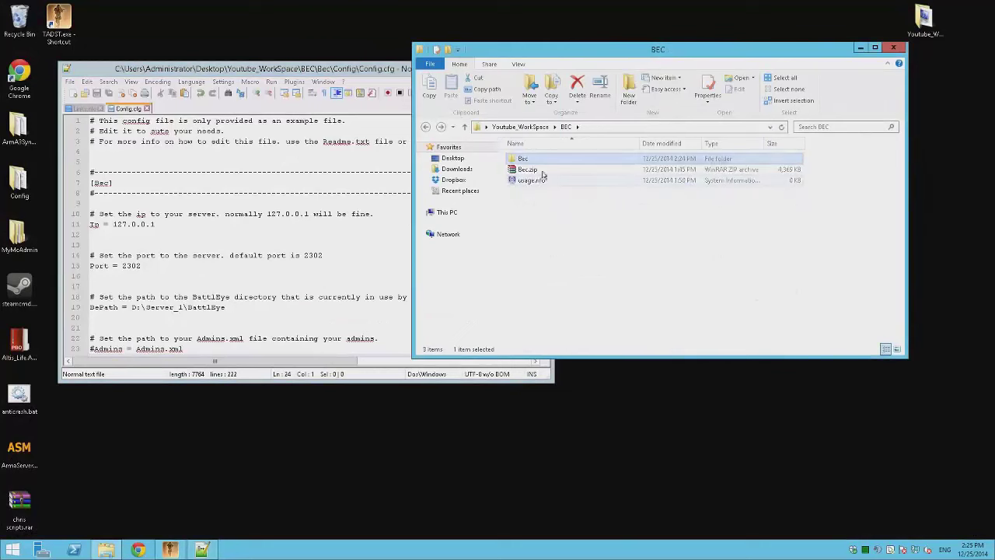
pyautogui.press('BackSpace')
pyautogui.doubleClick(542, 159)
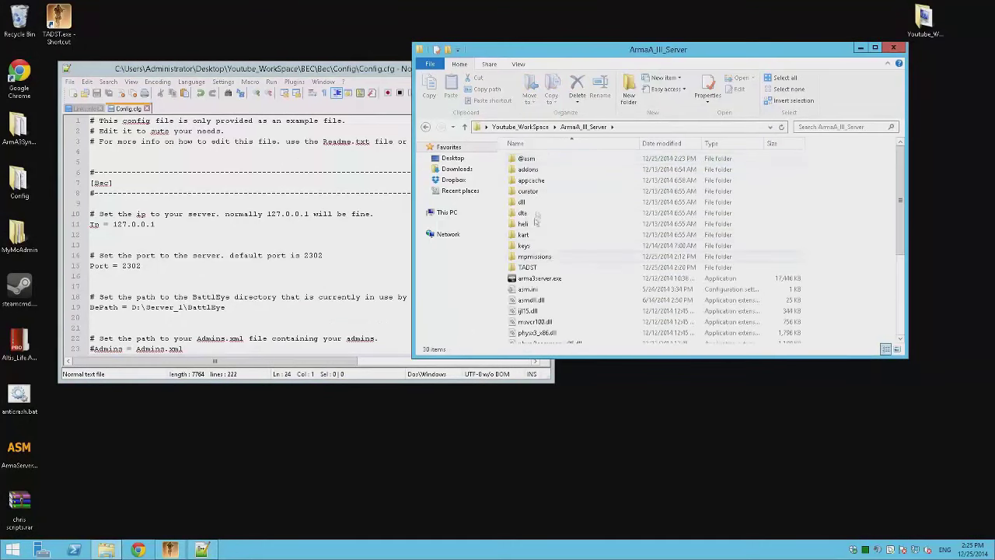
pyautogui.doubleClick(542, 269)
pyautogui.press('BackSpace')
# - Restore the deleted battleye folder from the Recycle Bin
pyautogui.doubleClick(19, 19)
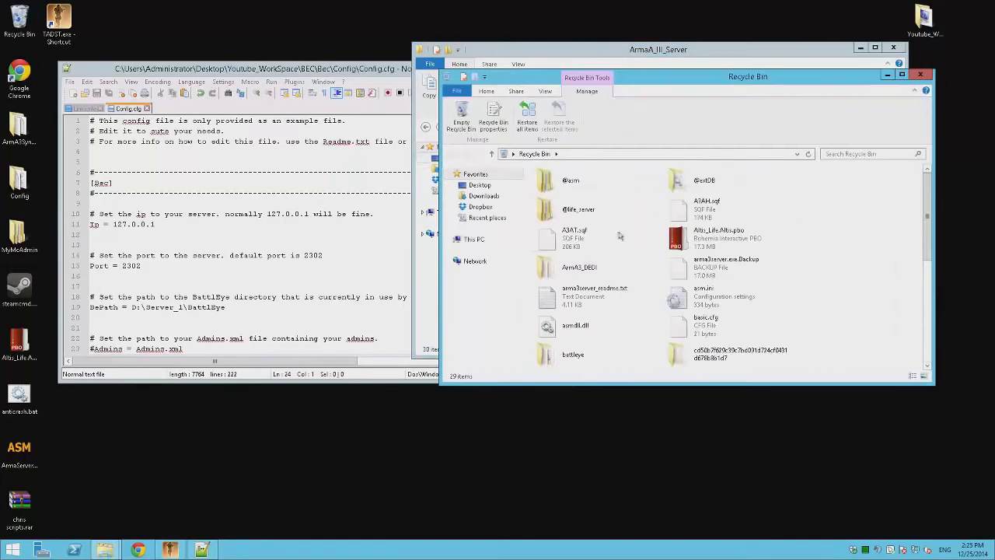
pyautogui.scroll(-5, 624, 211)
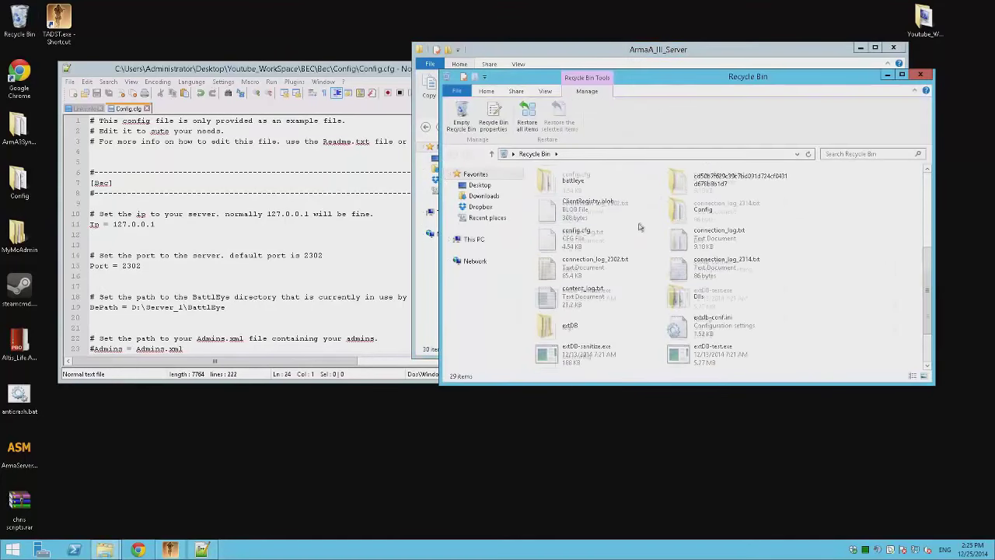
pyautogui.scroll(2, 607, 356)
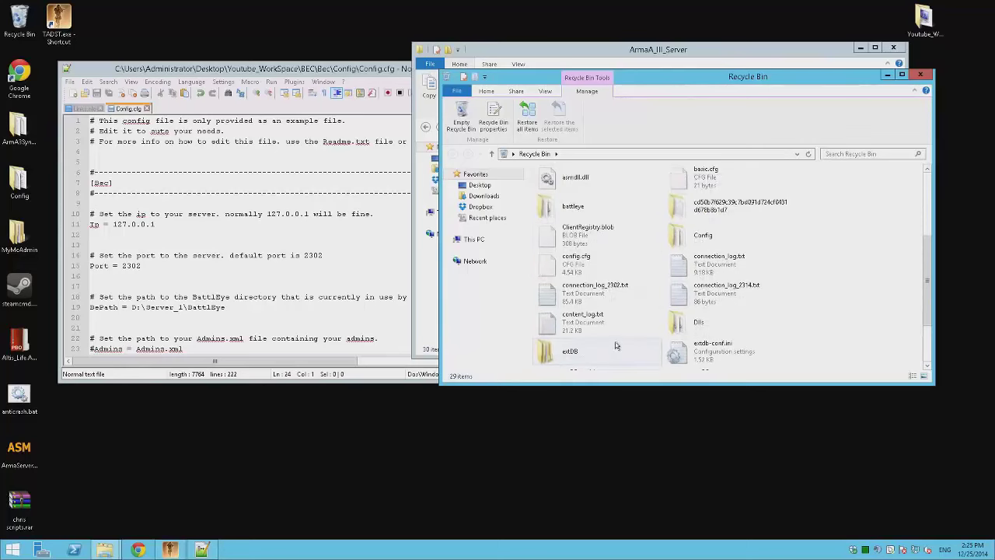
pyautogui.rightClick(574, 203)
pyautogui.click(602, 211)
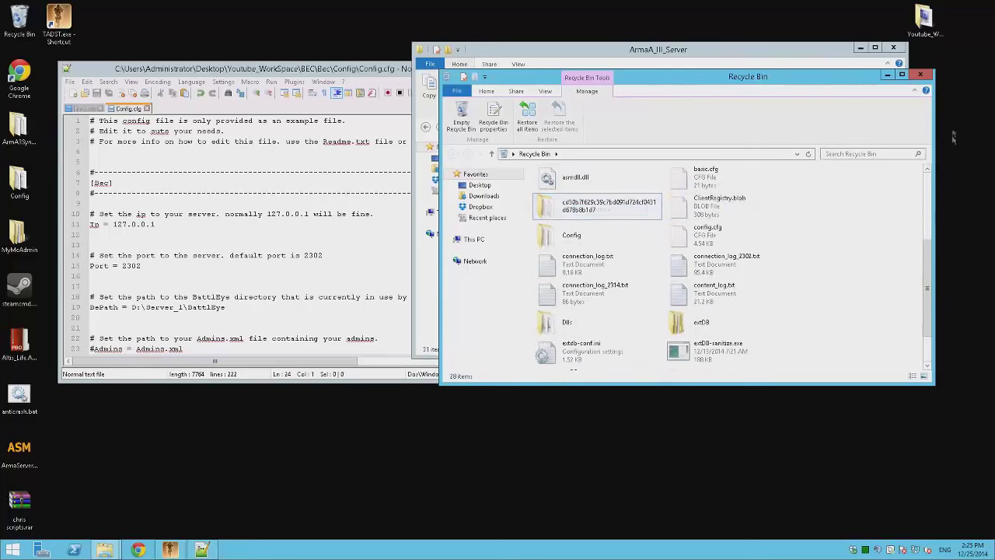
pyautogui.click(922, 75)
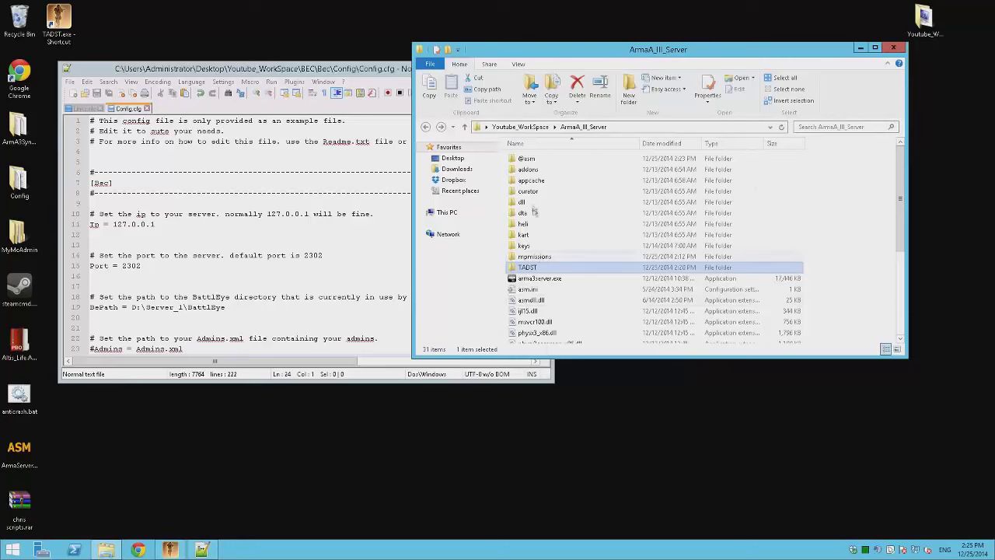
# - Open the restored battleye folder showing beserver.dll and eula.txt
pyautogui.click(560, 256)
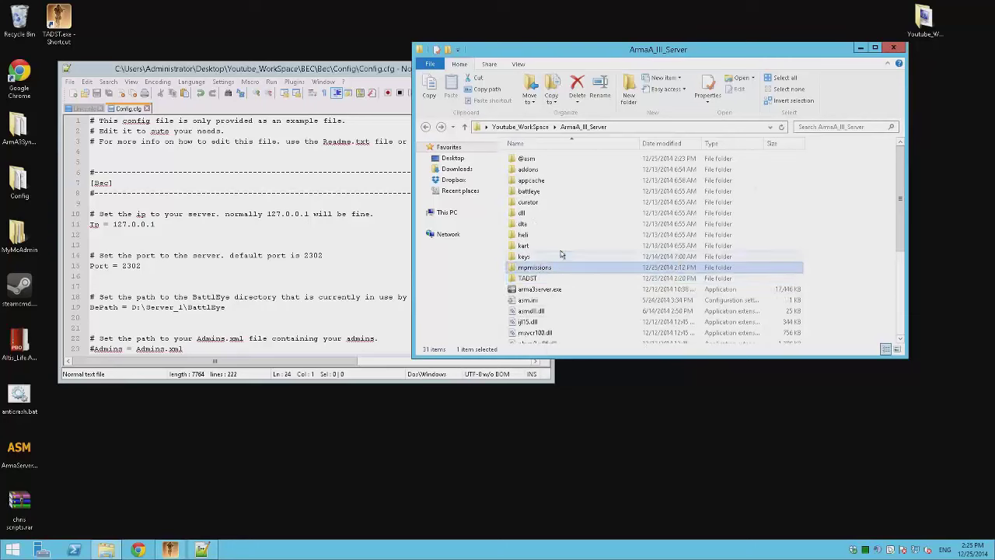
pyautogui.doubleClick(528, 191)
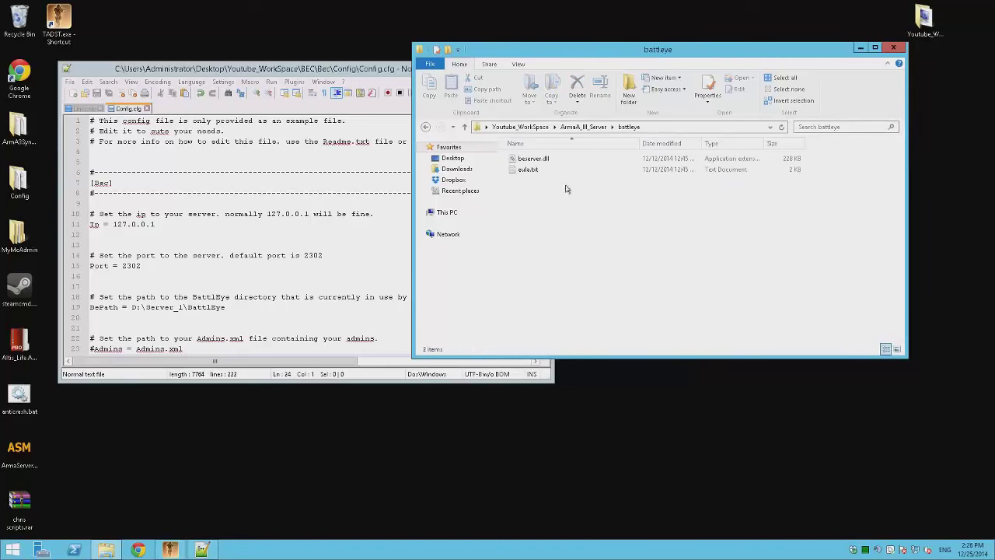
pyautogui.click(536, 168)
pyautogui.click(562, 237)
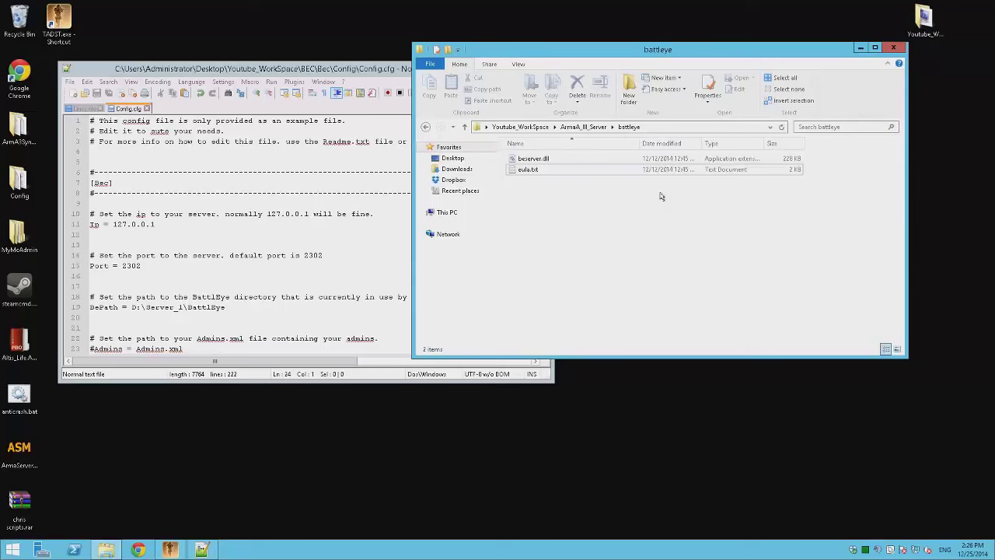
# - Replace the BePath value on line 19 with the battleye folder path and save Config.cfg
pyautogui.click(687, 128)
pyautogui.hotkey('ctrl', 'c')
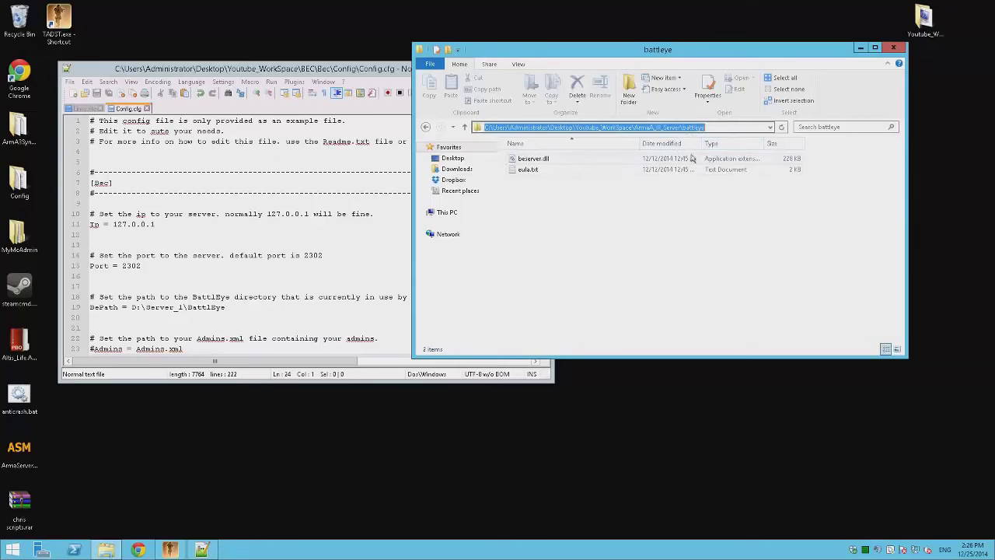
pyautogui.click(204, 204)
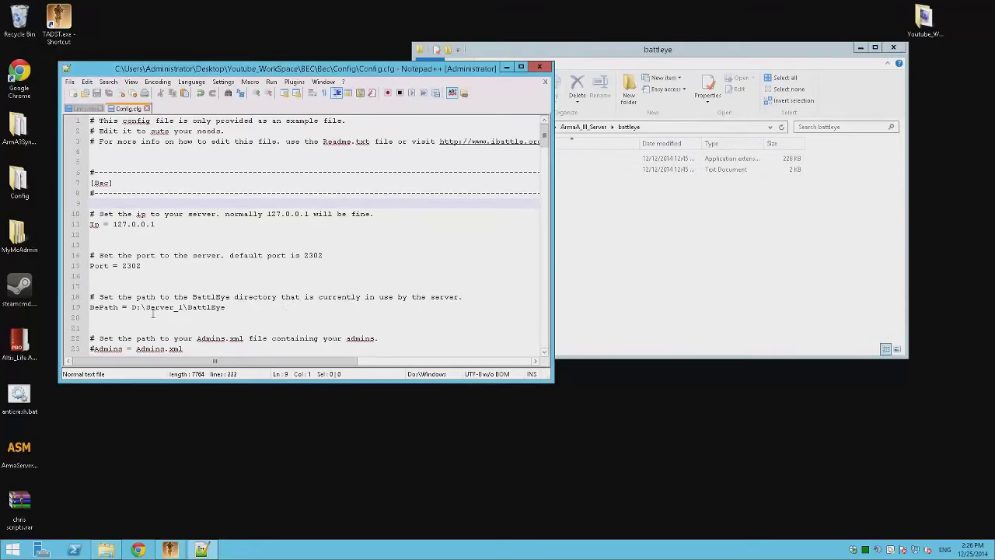
pyautogui.moveTo(225, 307); pyautogui.dragTo(131, 307)
pyautogui.hotkey('ctrl', 'v')
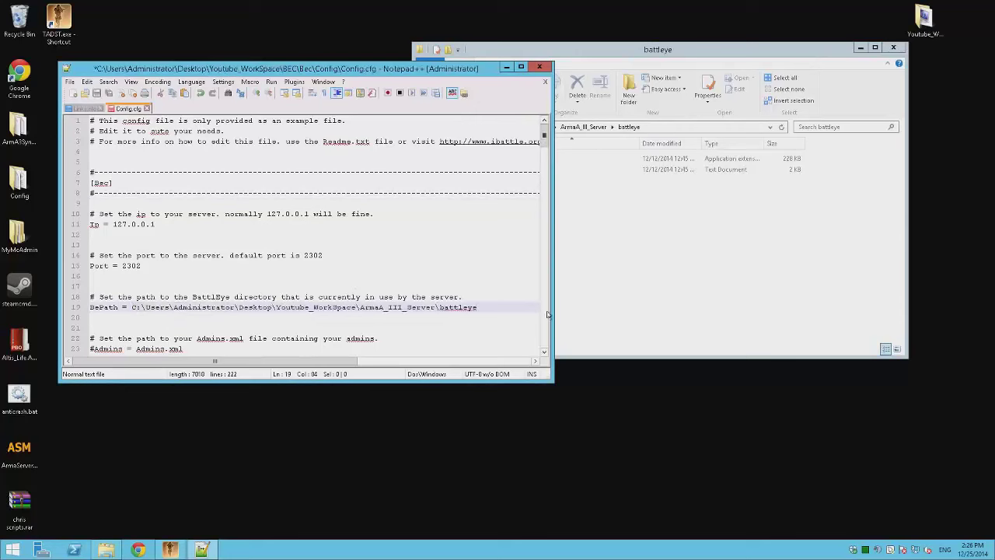
pyautogui.hotkey('ctrl', 's')
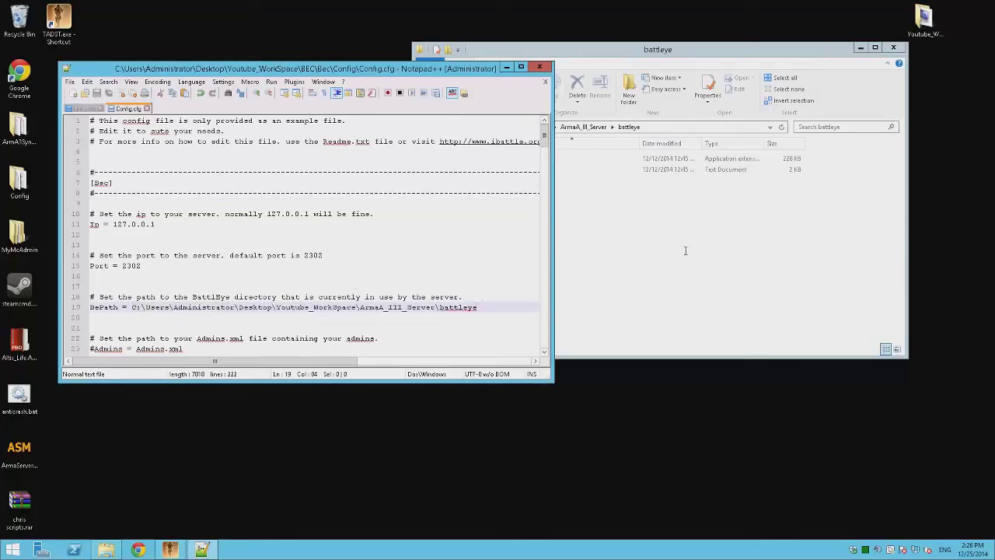
# - Browse to TADST\default in File Explorer and return to the server folder
pyautogui.click(688, 254)
pyautogui.press('BackSpace')
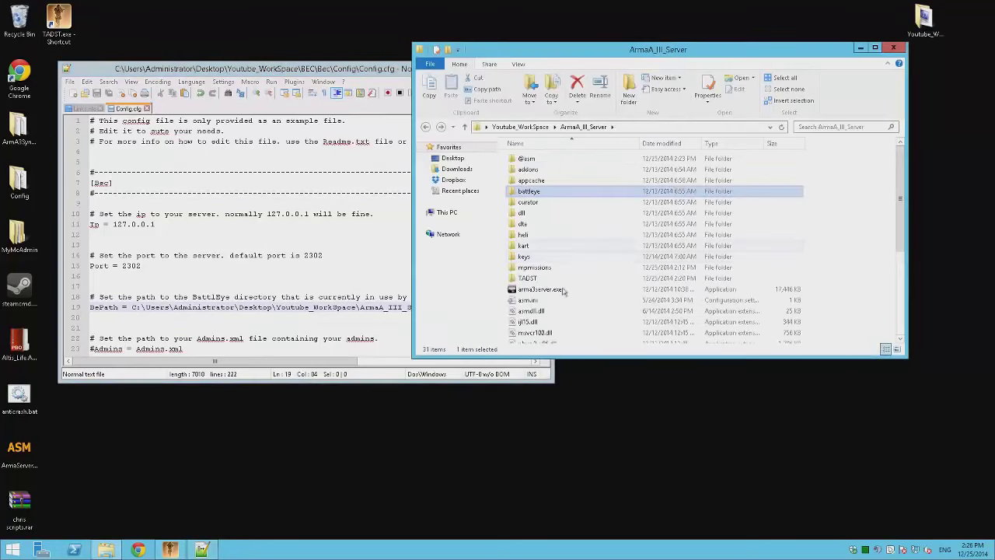
pyautogui.doubleClick(544, 285)
pyautogui.doubleClick(536, 159)
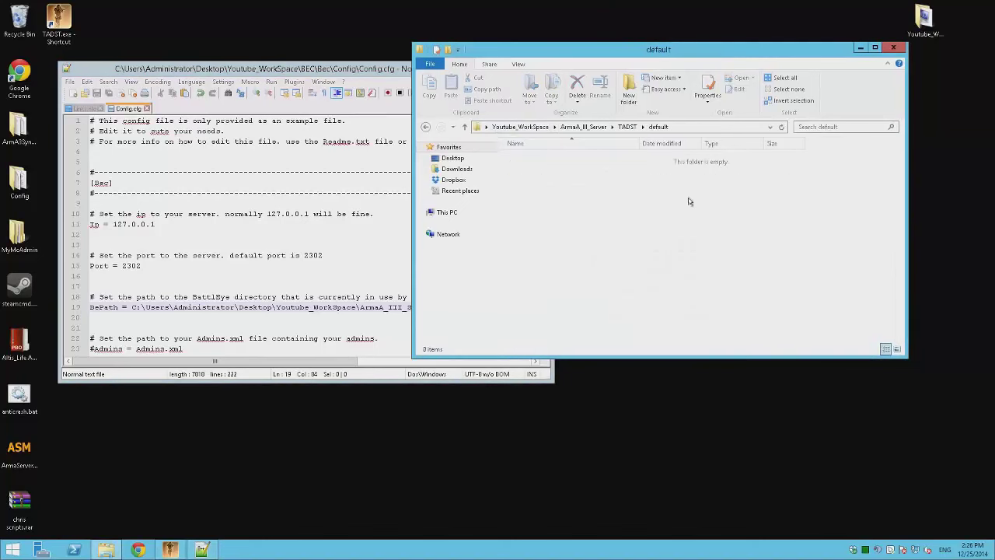
pyautogui.press('BackSpace')
pyautogui.press('BackSpace')
# - Launch the Arma 3 dedicated server from TADST, allowing arma3server.exe past the security warning
pyautogui.click(169, 550)
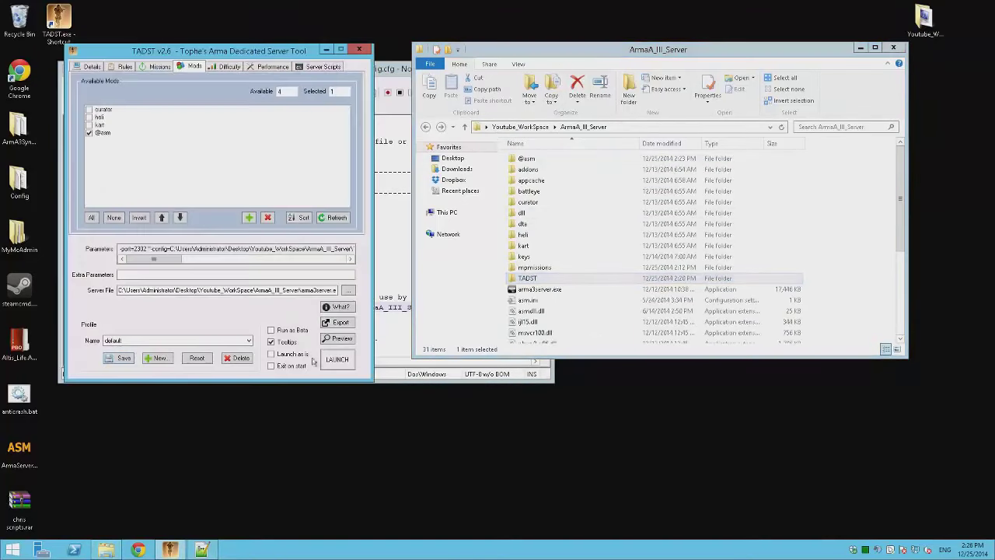
pyautogui.click(336, 358)
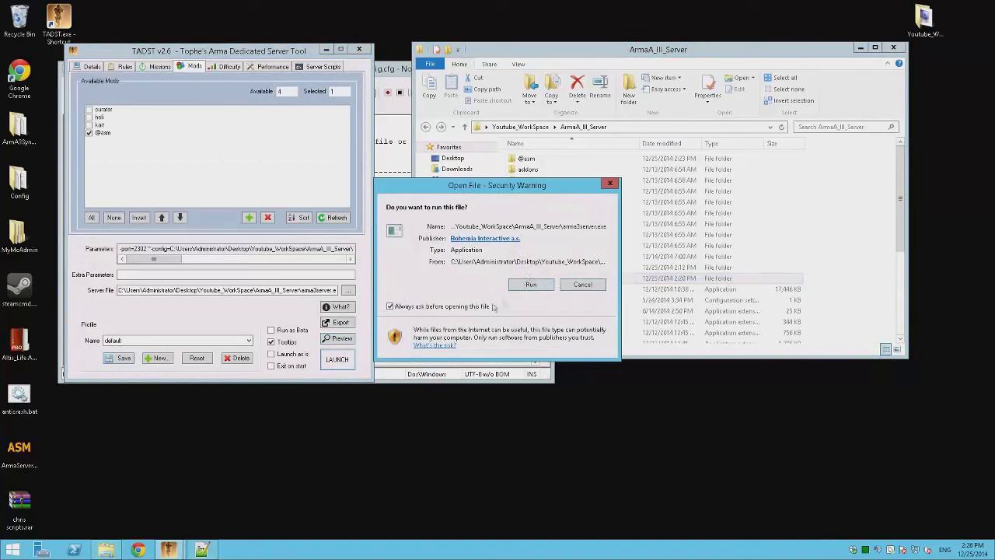
pyautogui.click(528, 284)
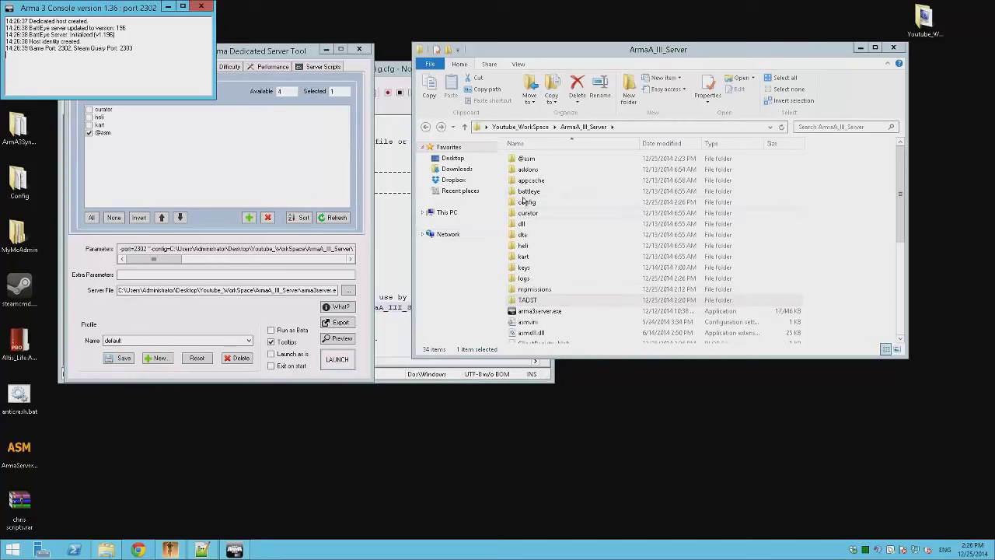
# - Open TADST\default\BattlEye and copy its full folder path from the address bar
pyautogui.doubleClick(528, 192)
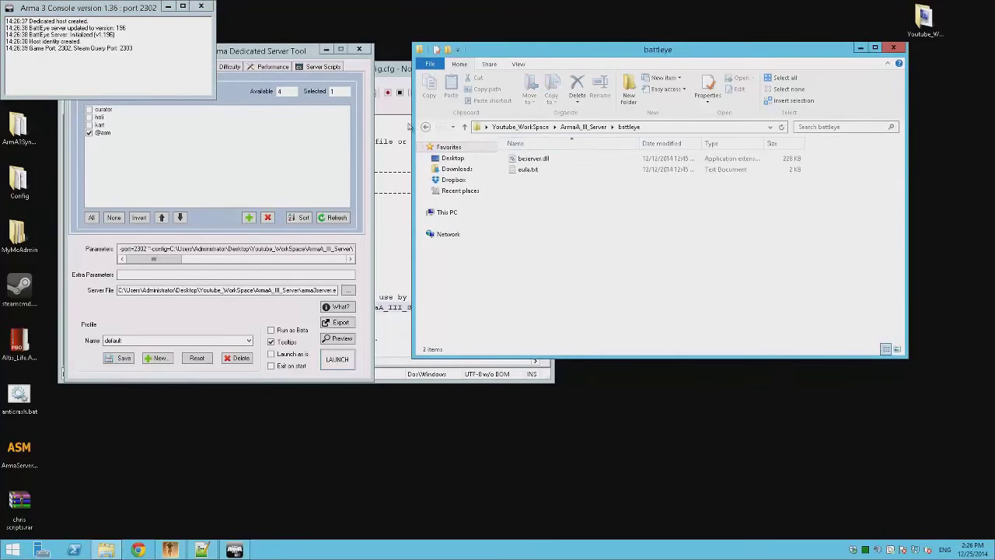
pyautogui.click(426, 127)
pyautogui.click(542, 300)
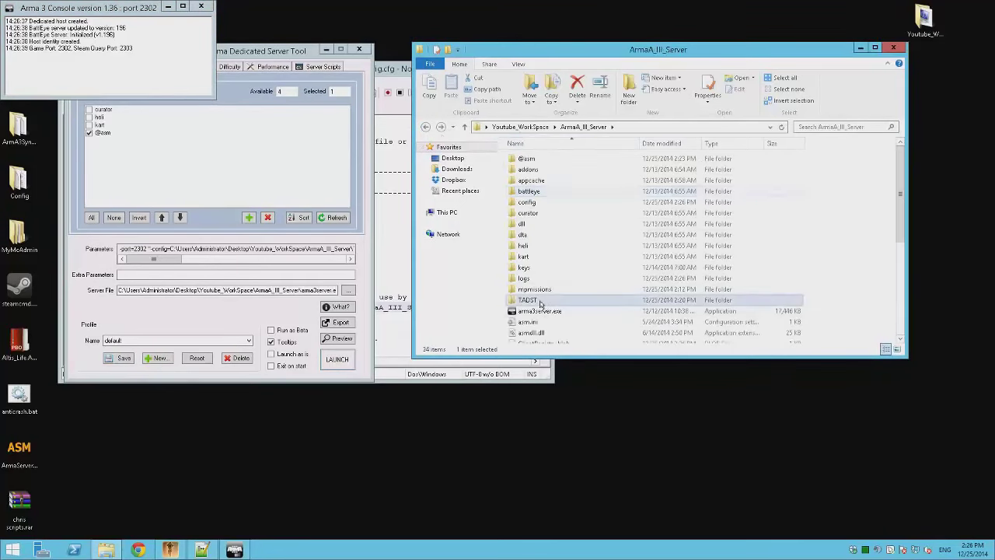
pyautogui.doubleClick(540, 301)
pyautogui.doubleClick(530, 158)
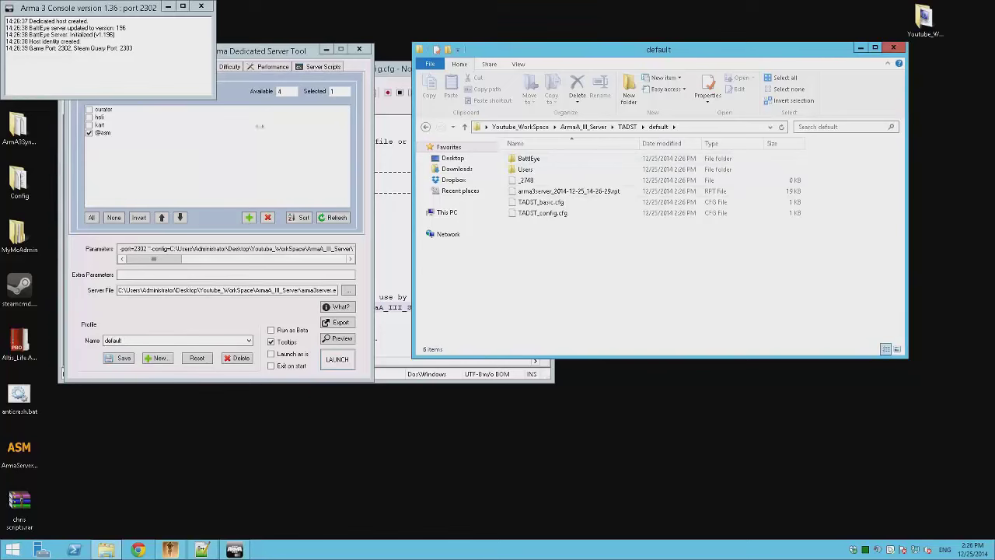
pyautogui.doubleClick(551, 159)
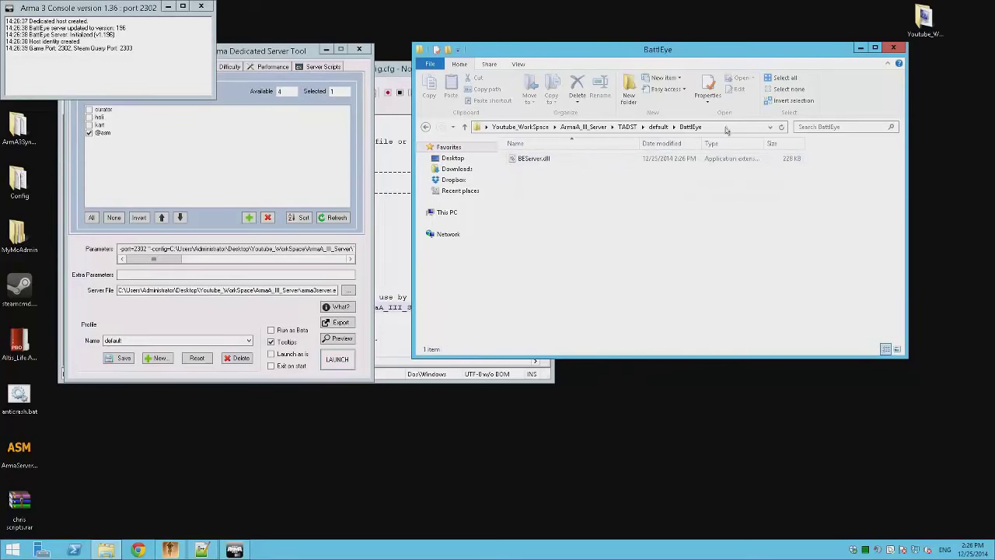
pyautogui.click(598, 131)
pyautogui.rightClick(598, 128)
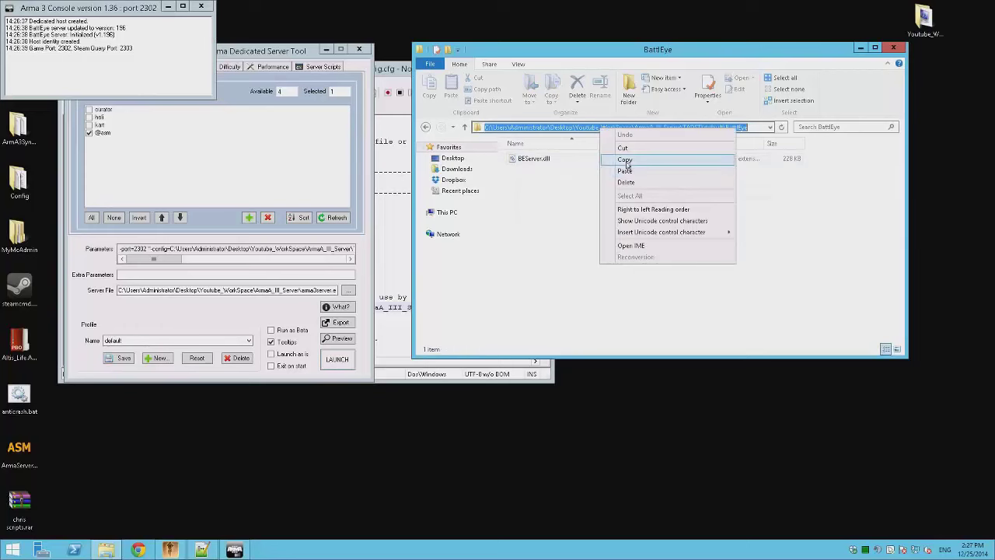
pyautogui.click(622, 160)
# - Paste the TADST BattlEye path over BePath on line 19 and save Config.cfg
pyautogui.click(386, 355)
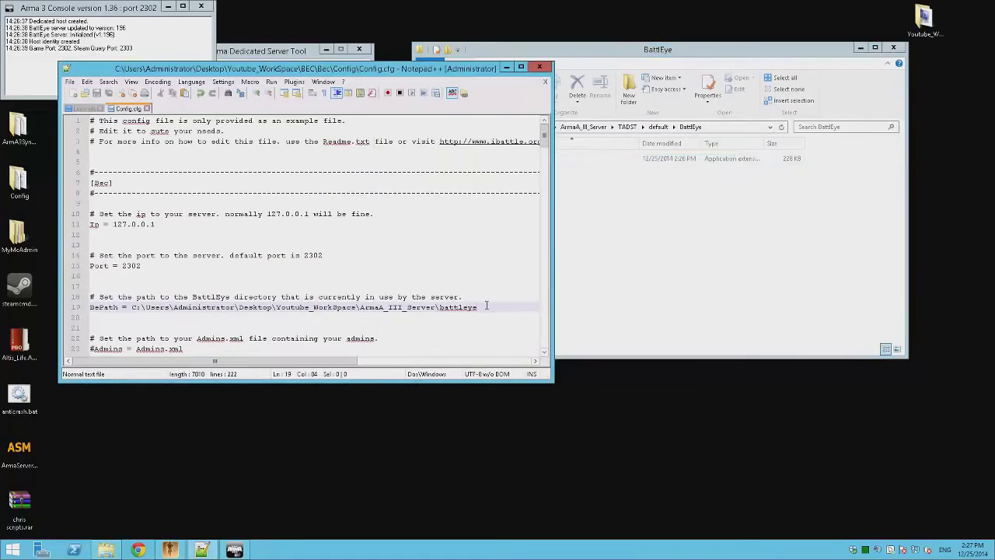
pyautogui.moveTo(486, 307); pyautogui.dragTo(135, 306)
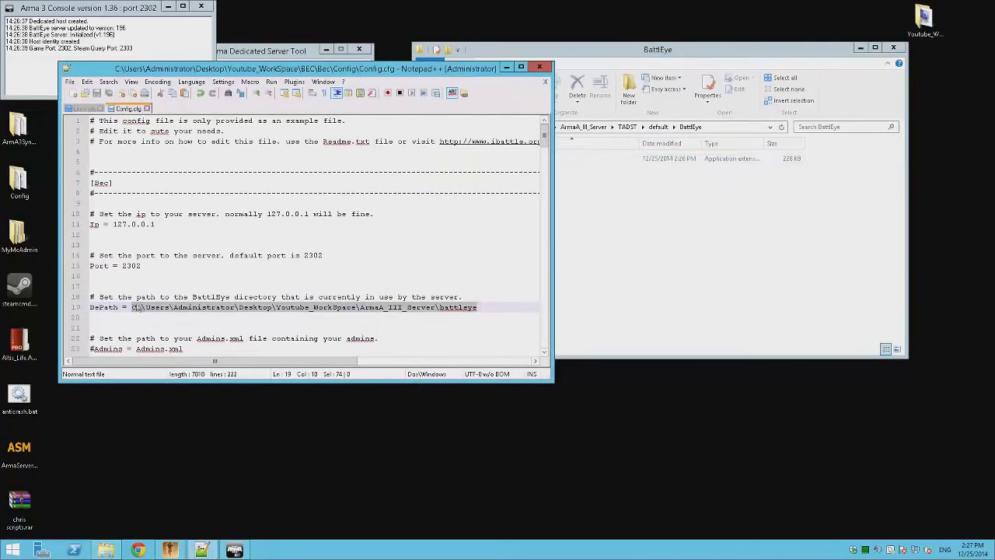
pyautogui.rightClick(132, 306)
pyautogui.click(156, 337)
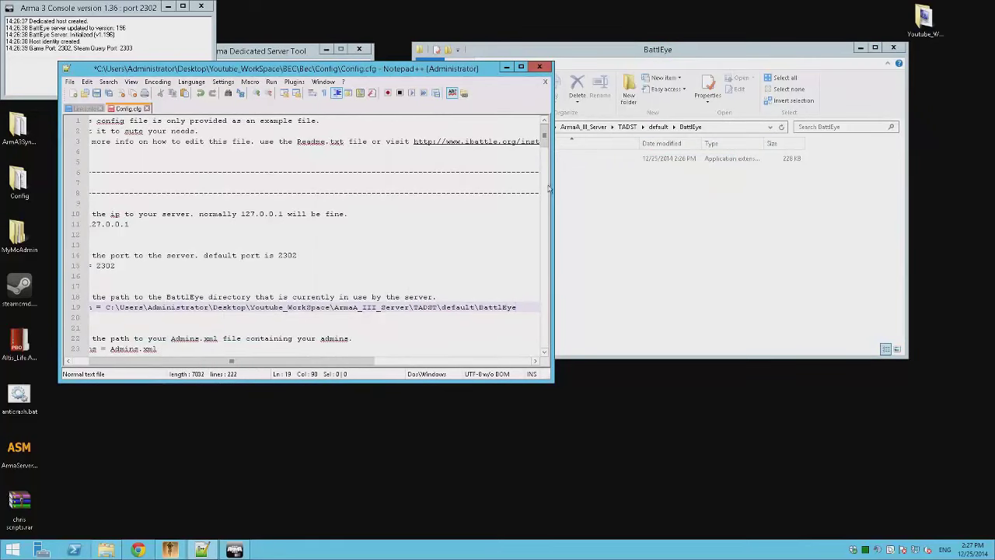
pyautogui.hotkey('ctrl', 's')
pyautogui.click(659, 226)
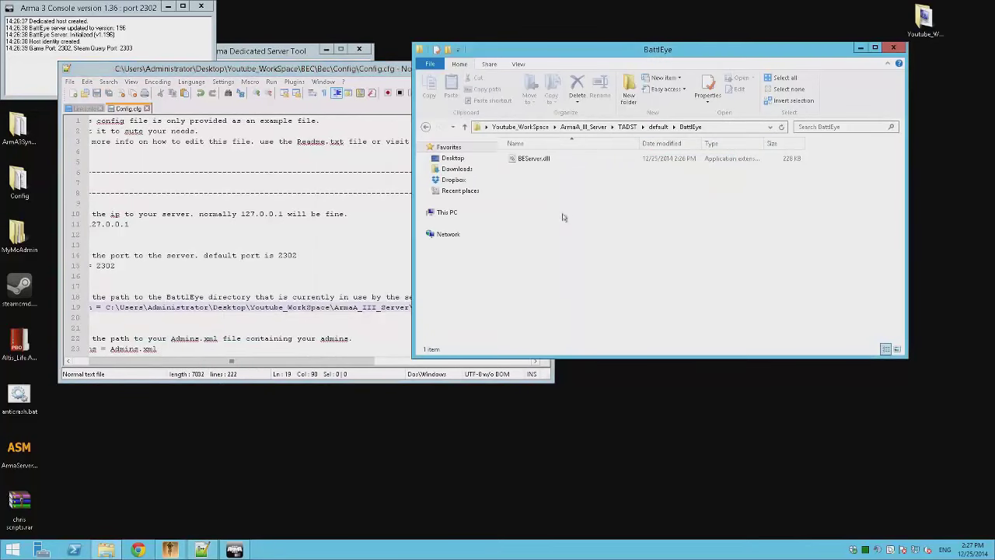
pyautogui.click(381, 256)
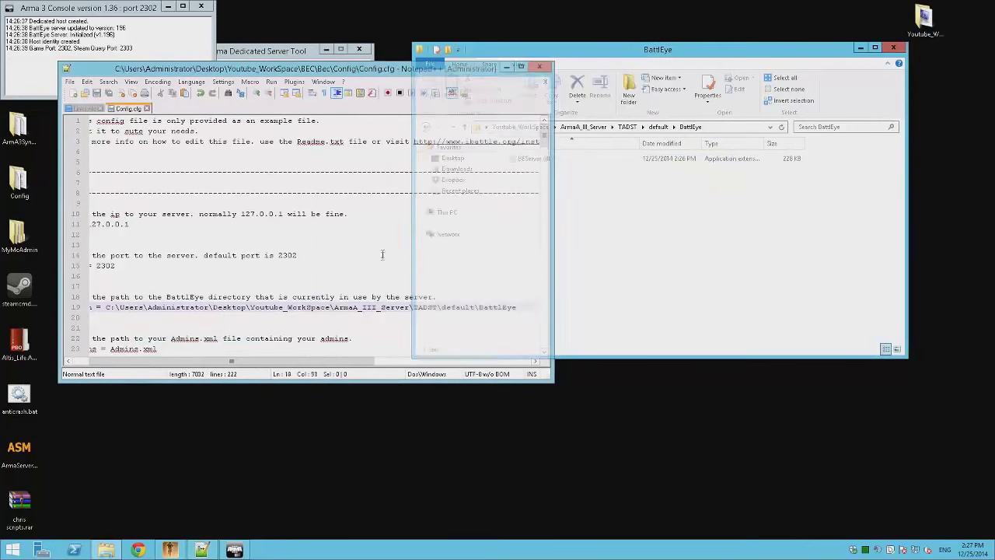
# - Close Config.cfg, Links.nfo and Notepad++, and move the server console aside
pyautogui.click(544, 82)
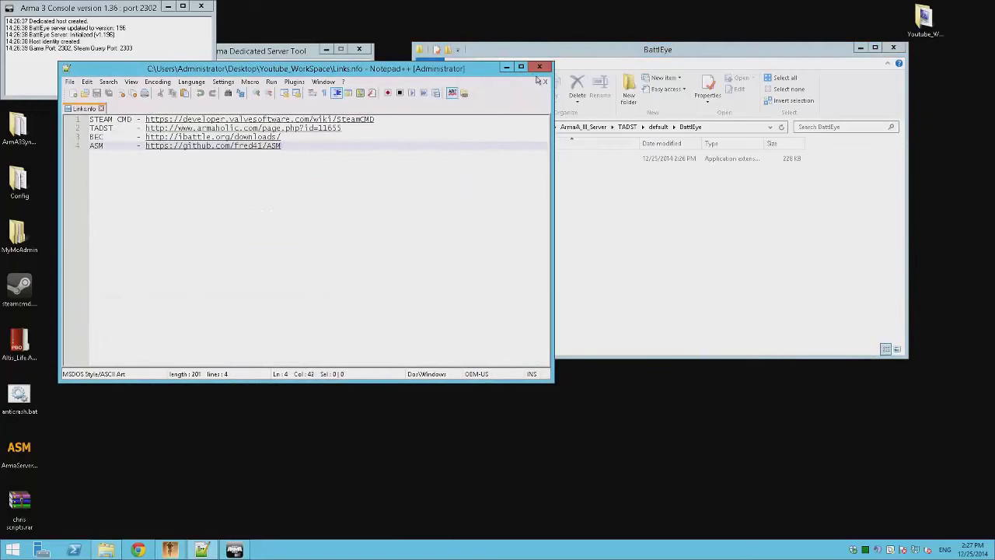
pyautogui.click(542, 81)
pyautogui.click(538, 66)
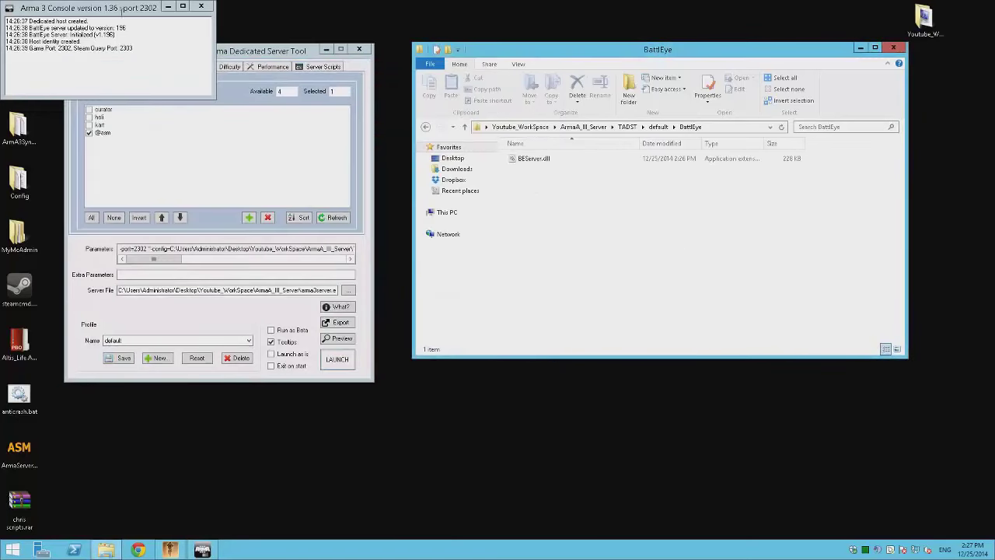
pyautogui.moveTo(120, 9); pyautogui.dragTo(208, 58)
# - Go up to Youtube_WorkSpace, open the BEC folder, and view then close the empty usage.nfo
pyautogui.click(568, 224)
pyautogui.press('BackSpace')
pyautogui.press('BackSpace')
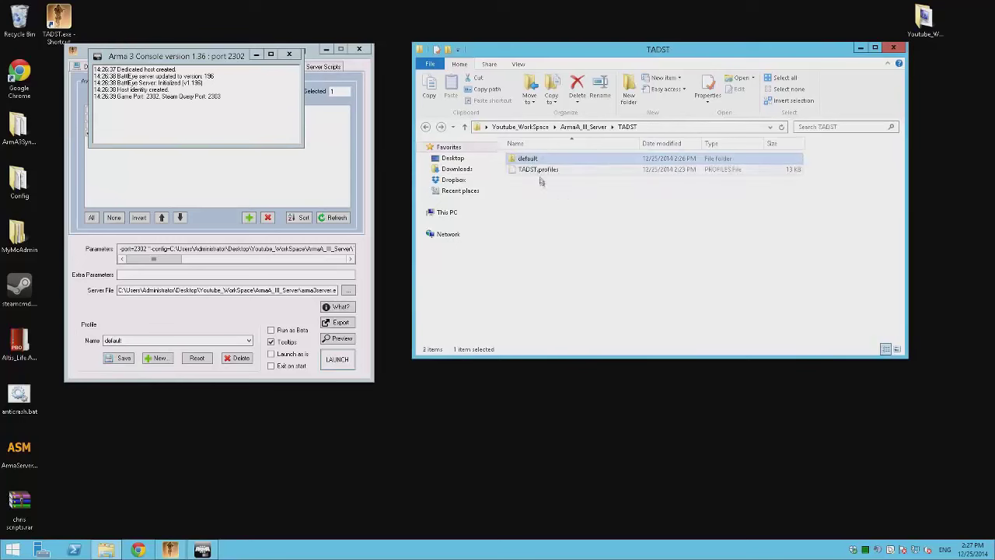
pyautogui.press('BackSpace')
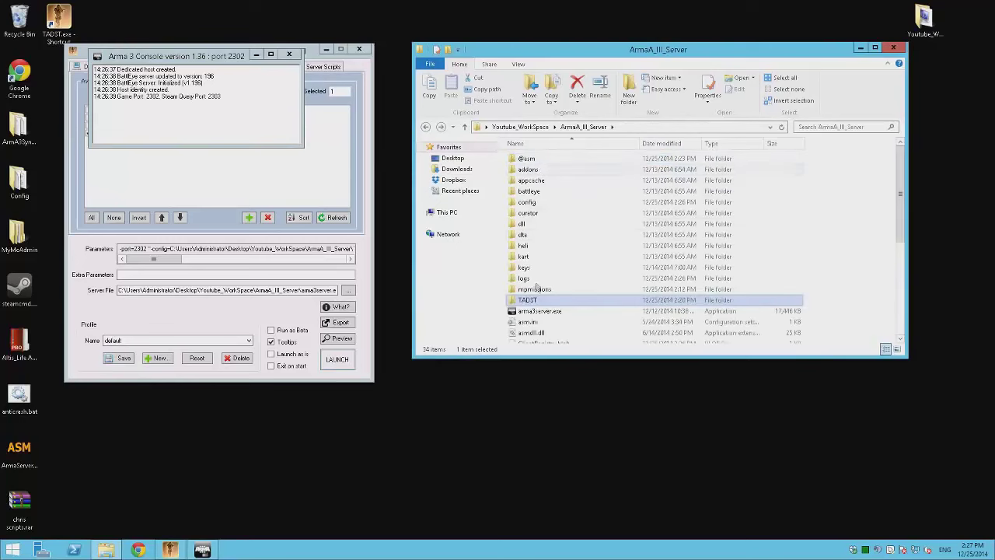
pyautogui.press('BackSpace')
pyautogui.doubleClick(537, 180)
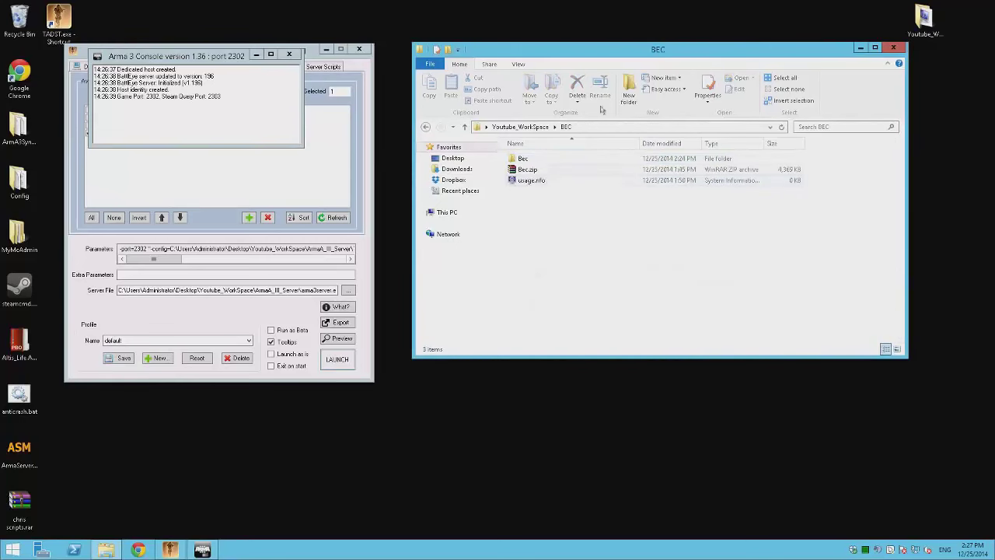
pyautogui.rightClick(533, 181)
pyautogui.click(563, 200)
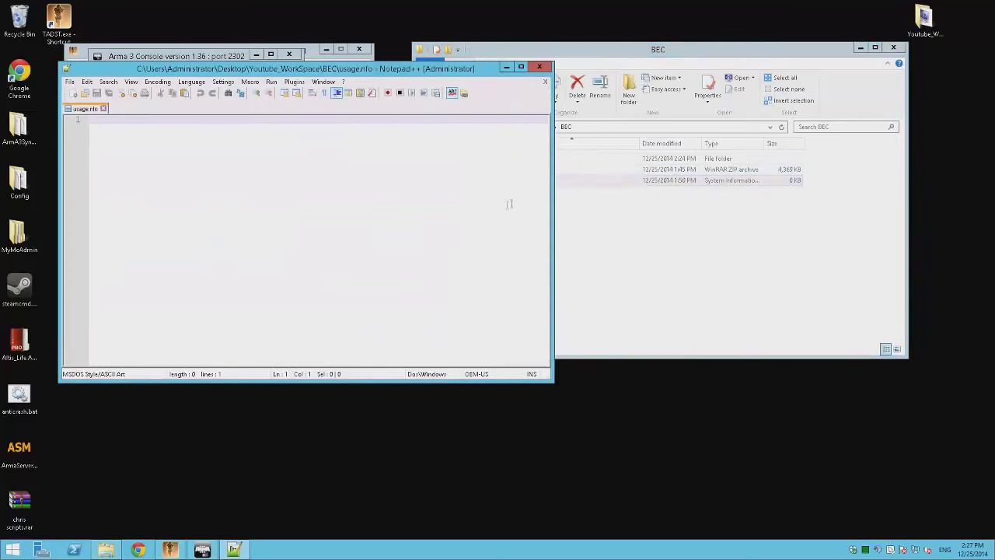
pyautogui.click(539, 66)
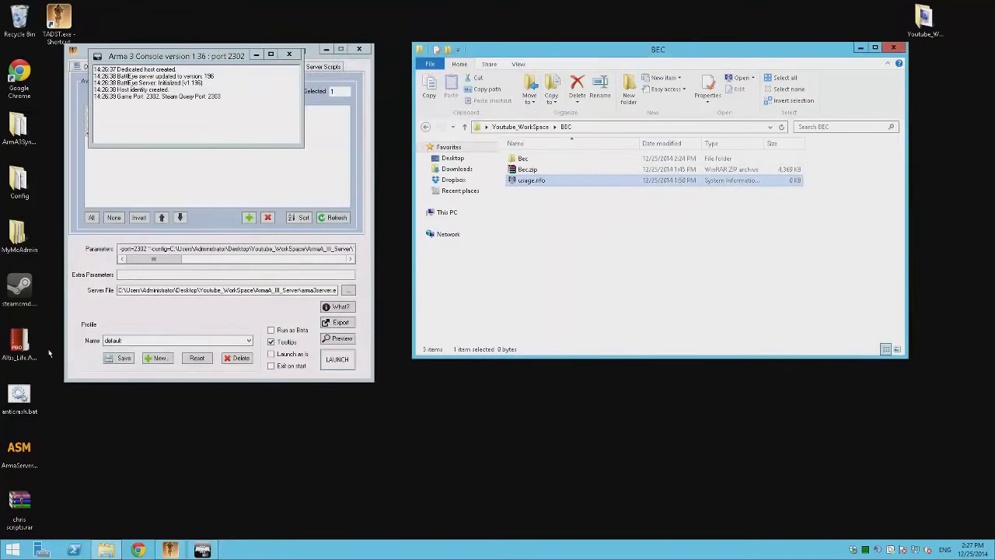
# - Open anticrash.bat in Notepad++ and copy line 12's BEC arguments ending in -f Config.cfg
pyautogui.rightClick(17, 401)
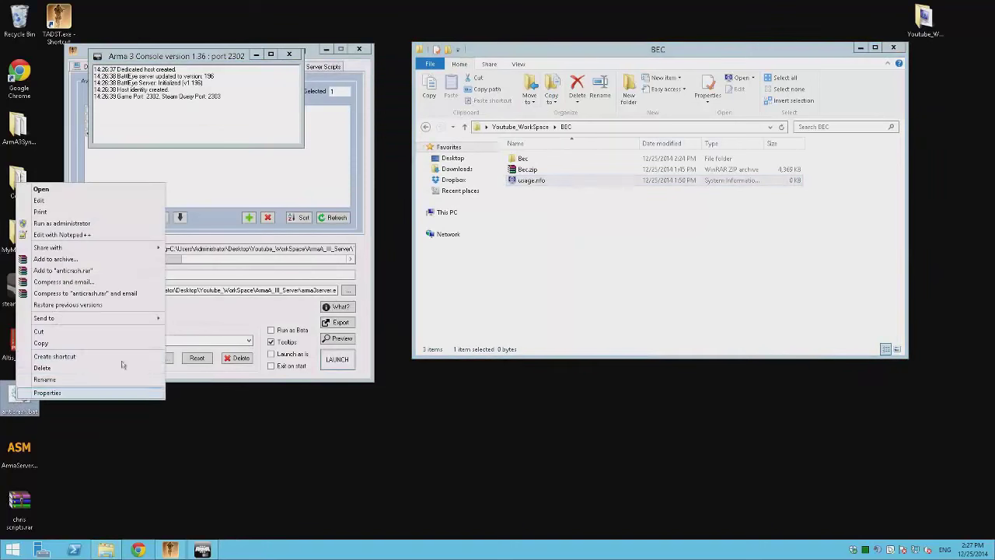
pyautogui.click(62, 234)
pyautogui.moveTo(152, 357); pyautogui.dragTo(125, 361)
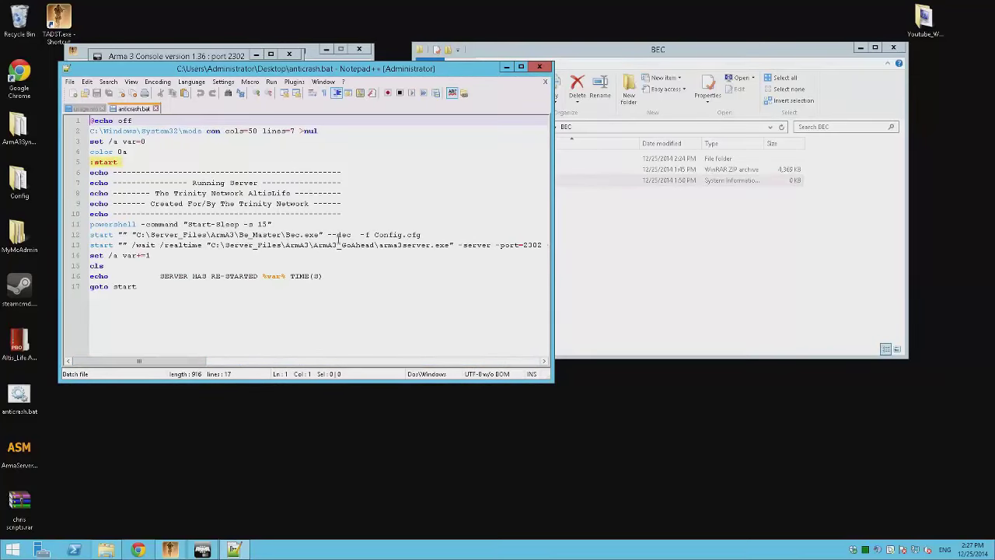
pyautogui.moveTo(327, 234); pyautogui.dragTo(352, 235)
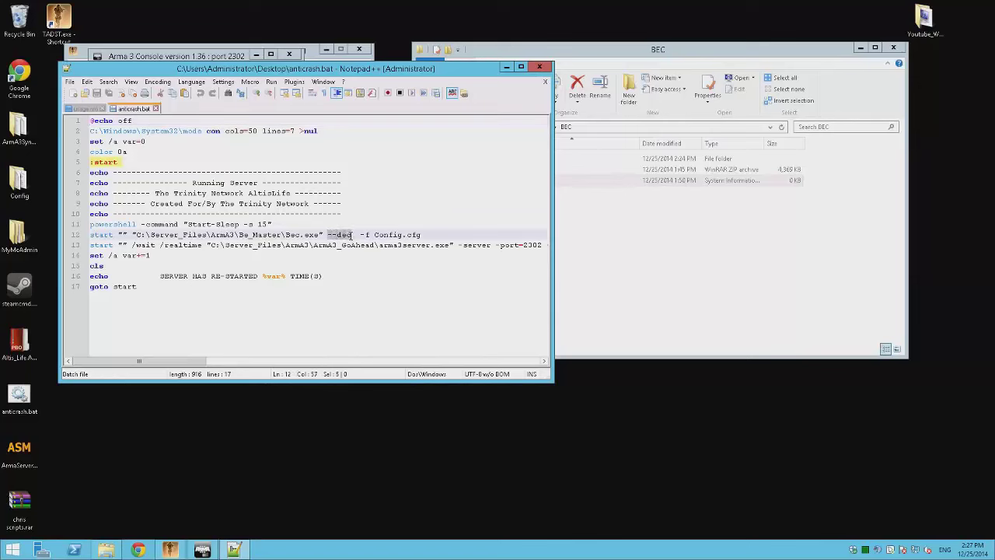
pyautogui.moveTo(353, 231); pyautogui.dragTo(425, 234)
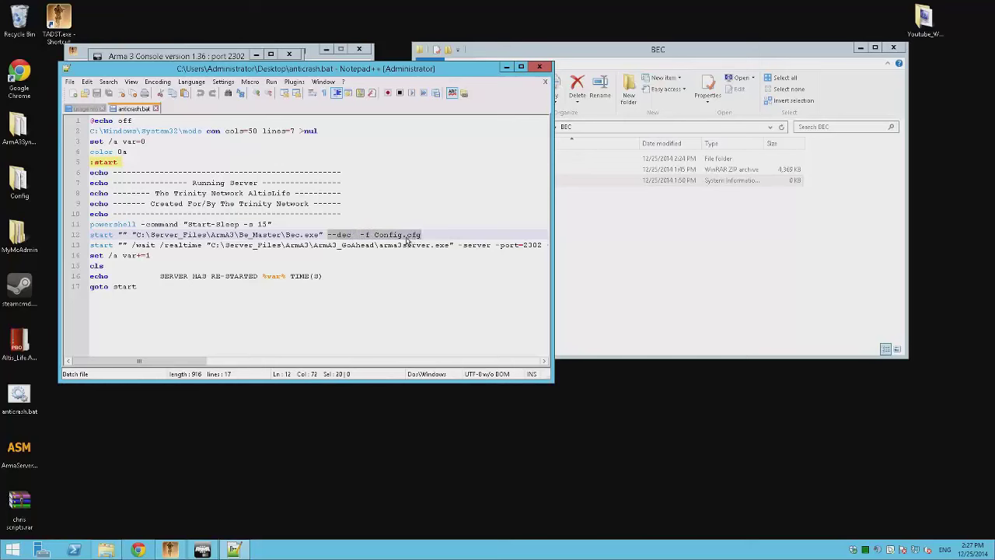
pyautogui.rightClick(406, 236)
pyautogui.click(436, 265)
# - Close anticrash.bat, minimize Notepad++ and return to Youtube_WorkSpace
pyautogui.click(505, 185)
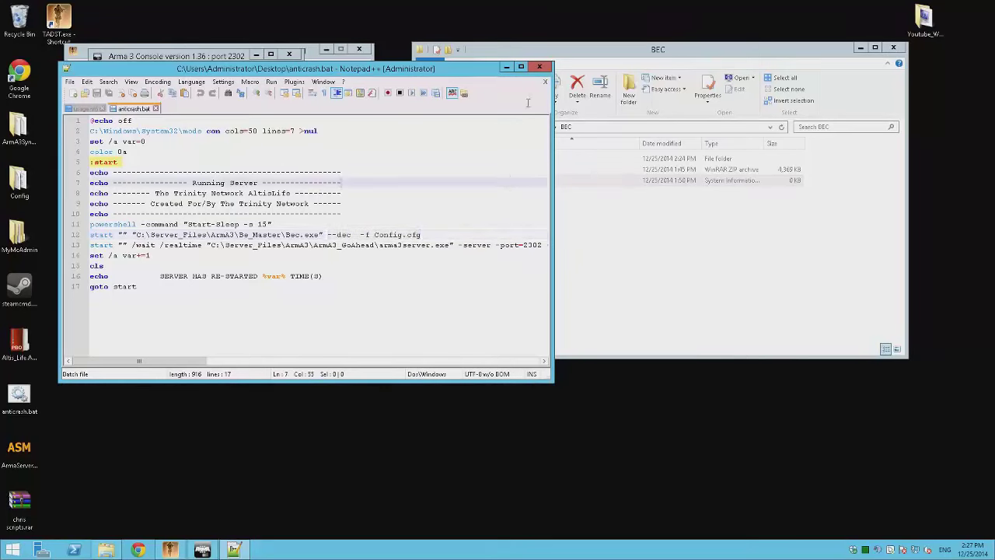
pyautogui.click(545, 83)
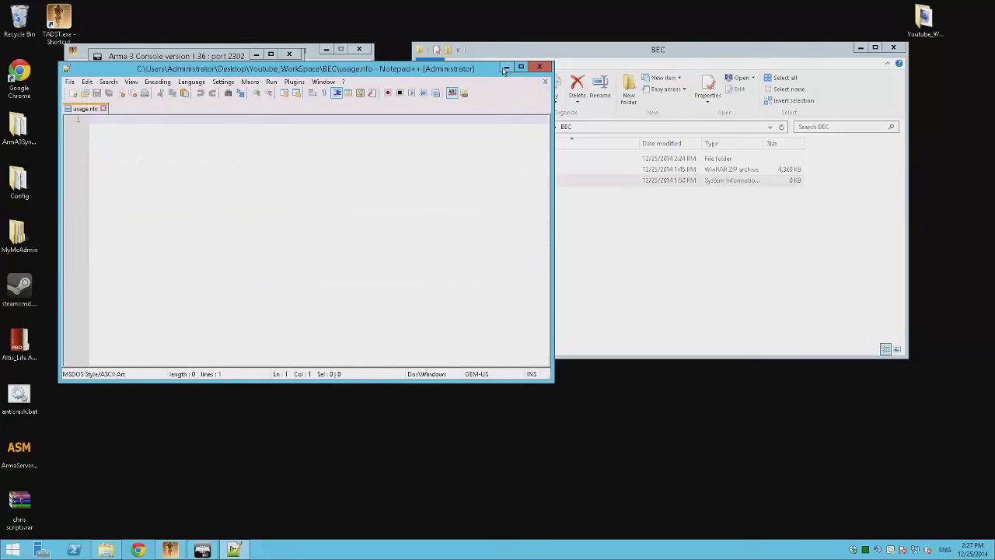
pyautogui.click(506, 67)
pyautogui.press('BackSpace')
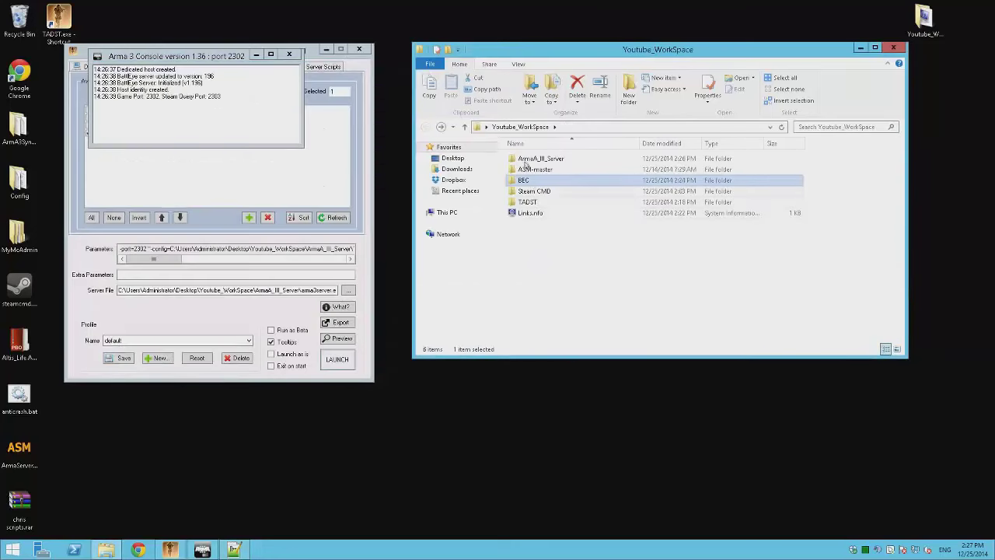
# - Create a shortcut to Bec.exe in the BEC\Bec folder
pyautogui.doubleClick(533, 181)
pyautogui.doubleClick(536, 160)
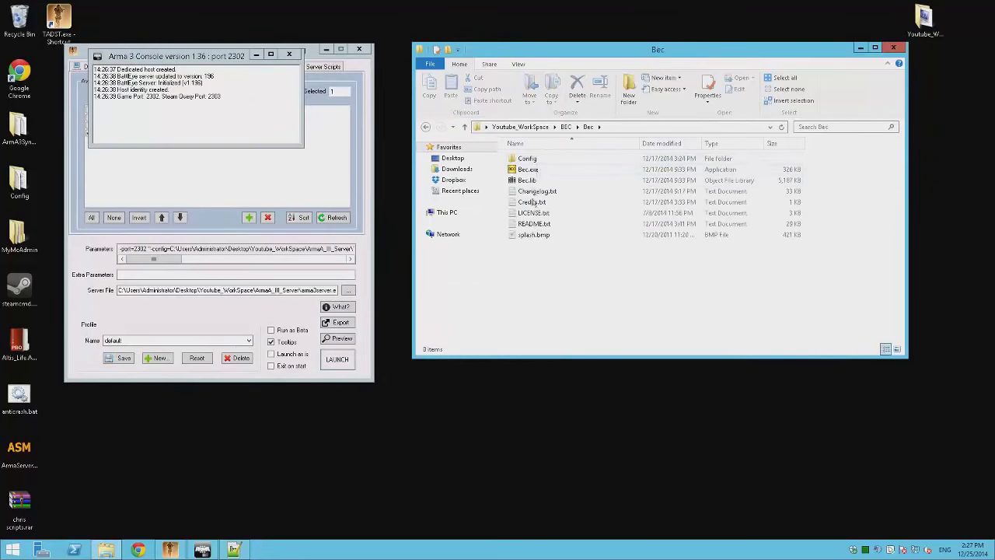
pyautogui.rightClick(538, 169)
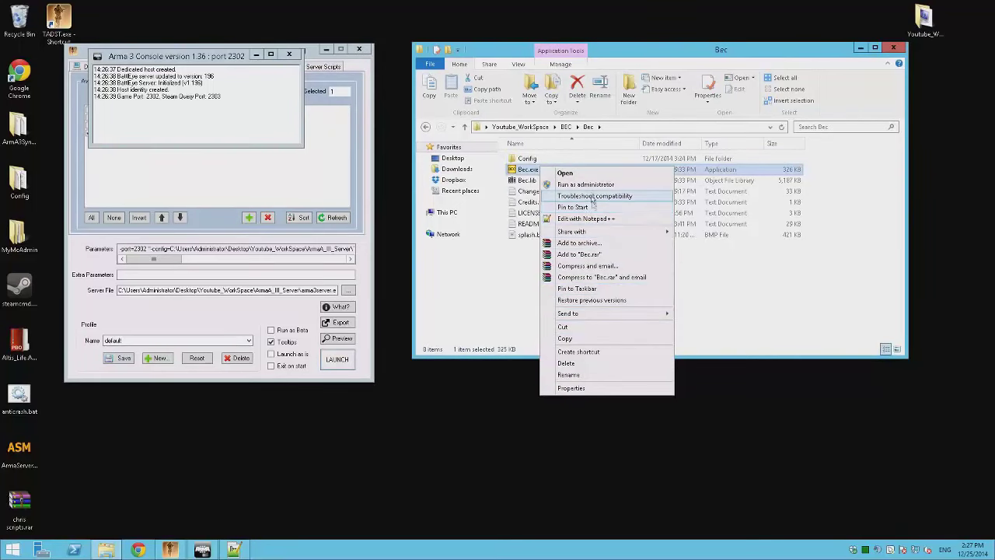
pyautogui.click(588, 352)
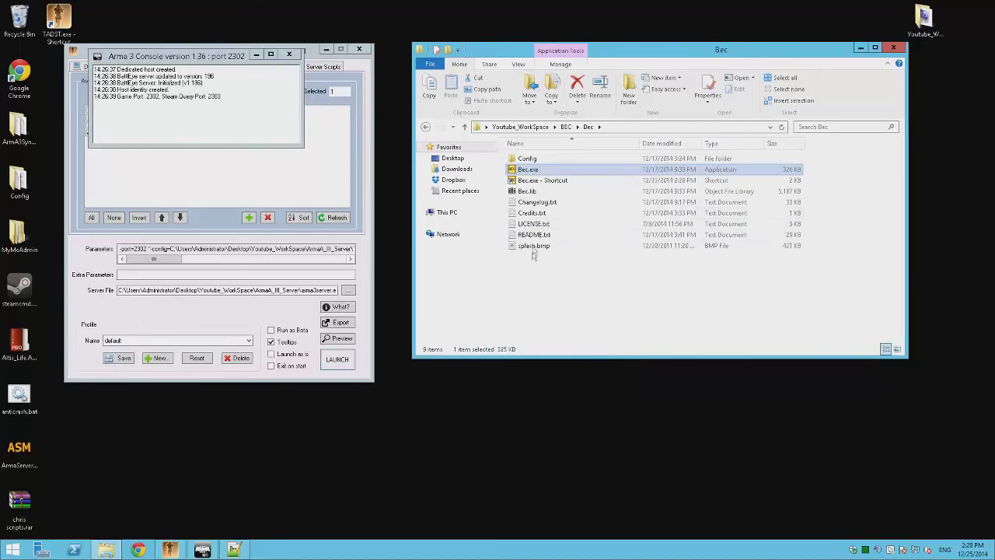
# - Append the copied -f Config.cfg arguments to the shortcut's Target and apply
pyautogui.rightClick(533, 181)
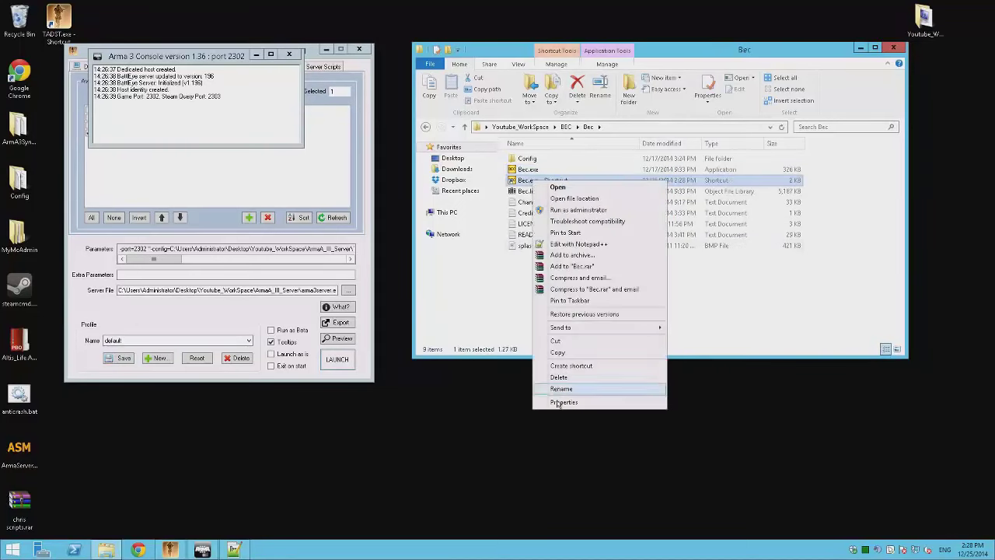
pyautogui.click(558, 402)
pyautogui.click(709, 285)
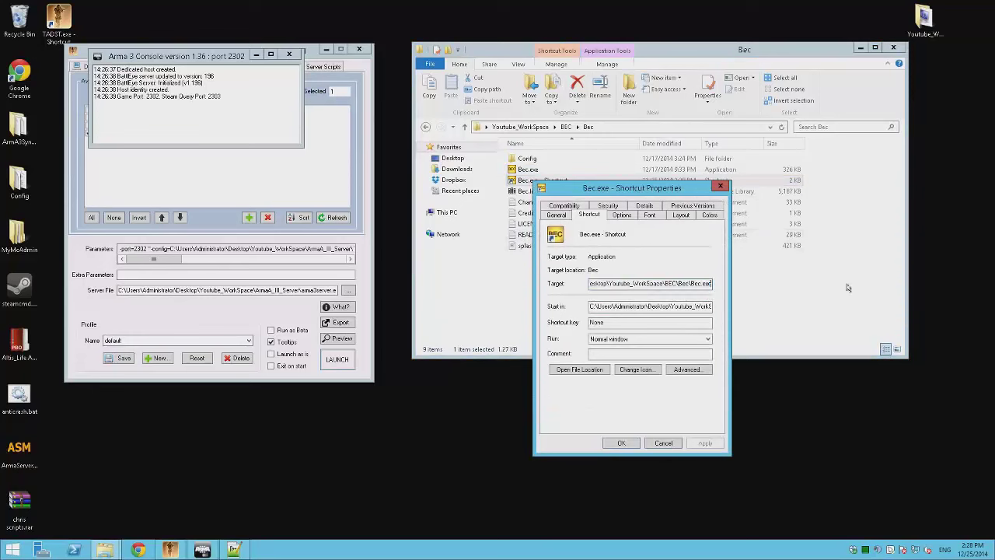
pyautogui.hotkey('ctrl', 'v')
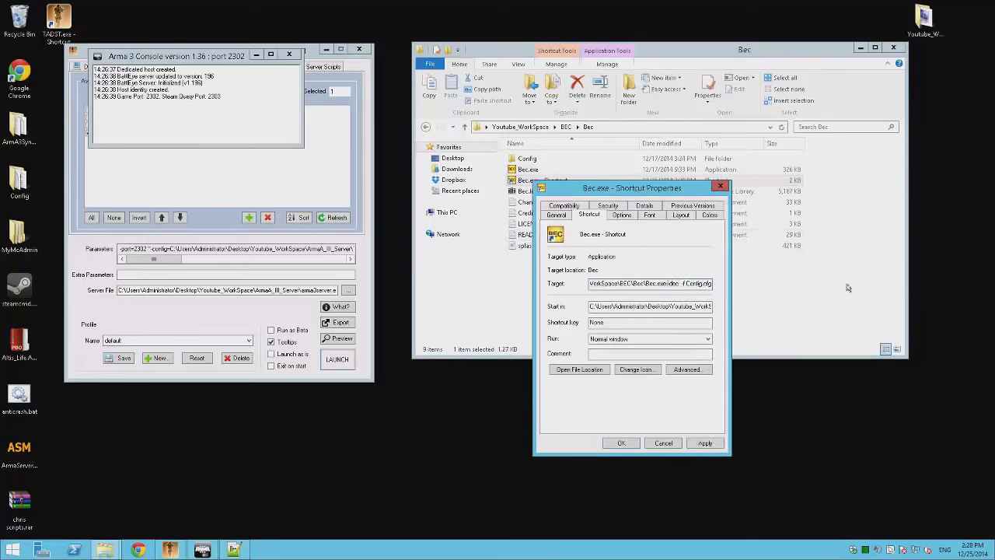
pyautogui.press('Return')
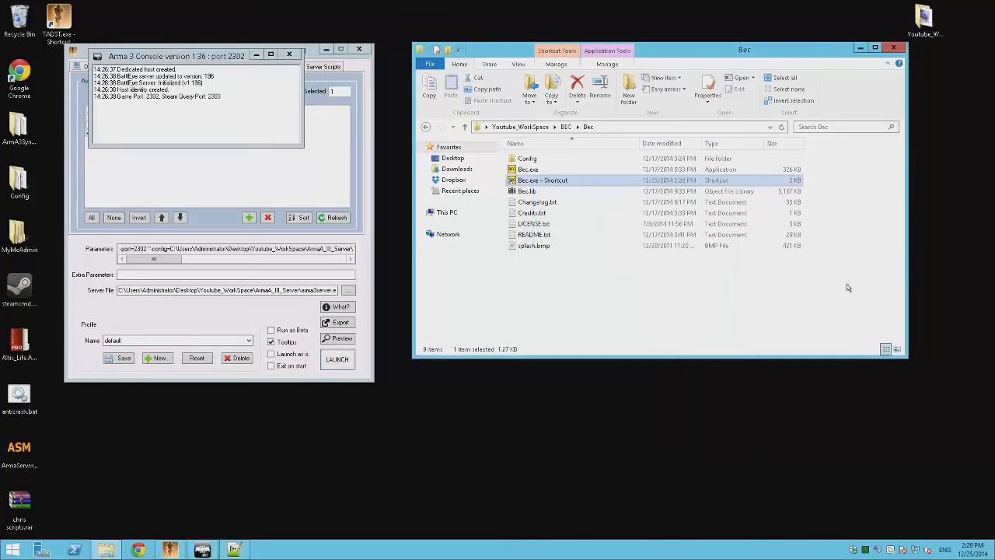
# - Run the Bec.exe shortcut, close BEC after its missing BEServer.cfg error, and close the server console
pyautogui.doubleClick(554, 182)
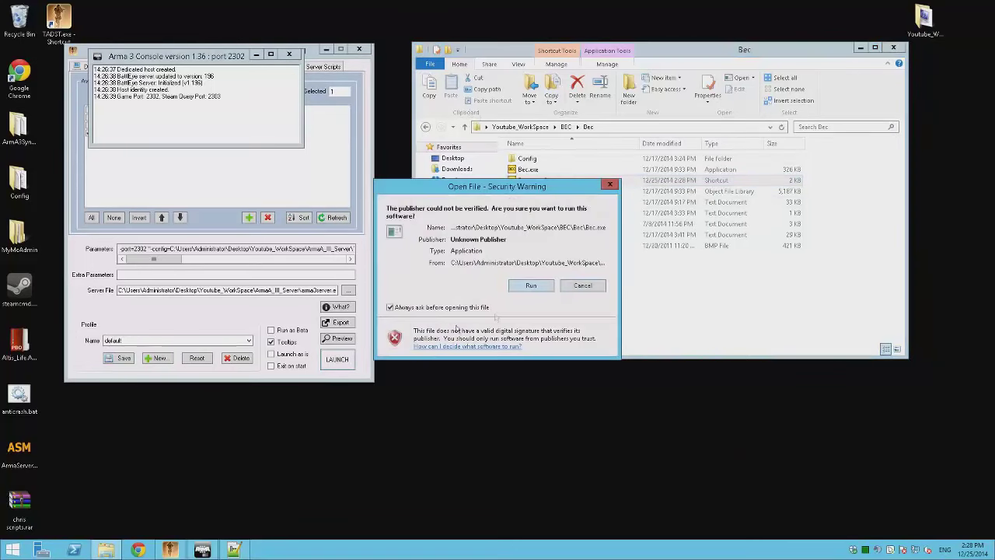
pyautogui.click(529, 286)
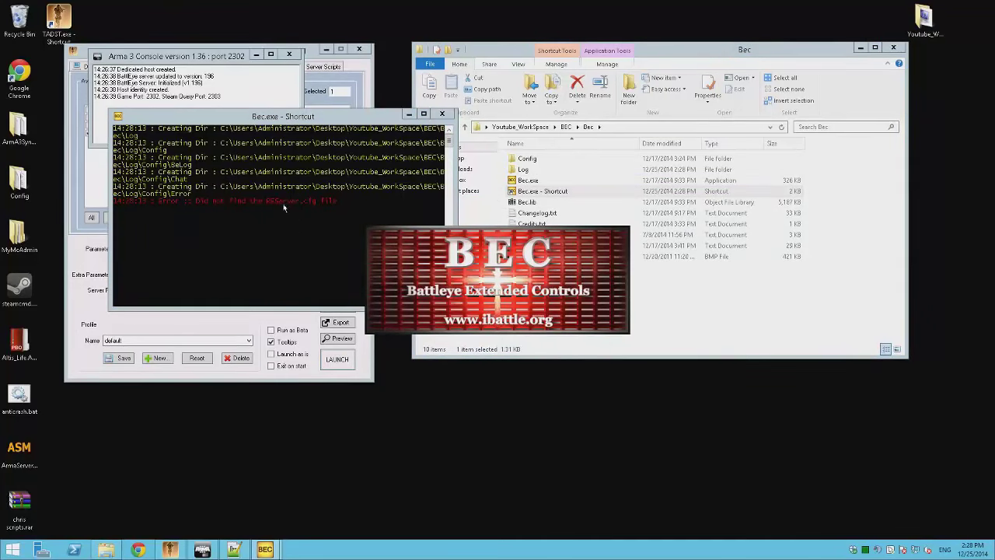
pyautogui.click(578, 274)
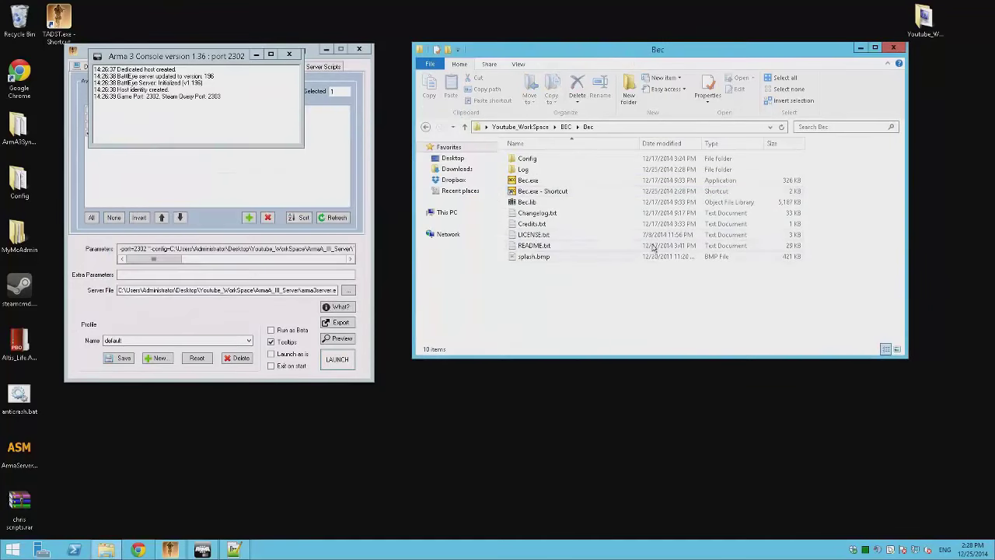
pyautogui.press('BackSpace')
pyautogui.press('BackSpace')
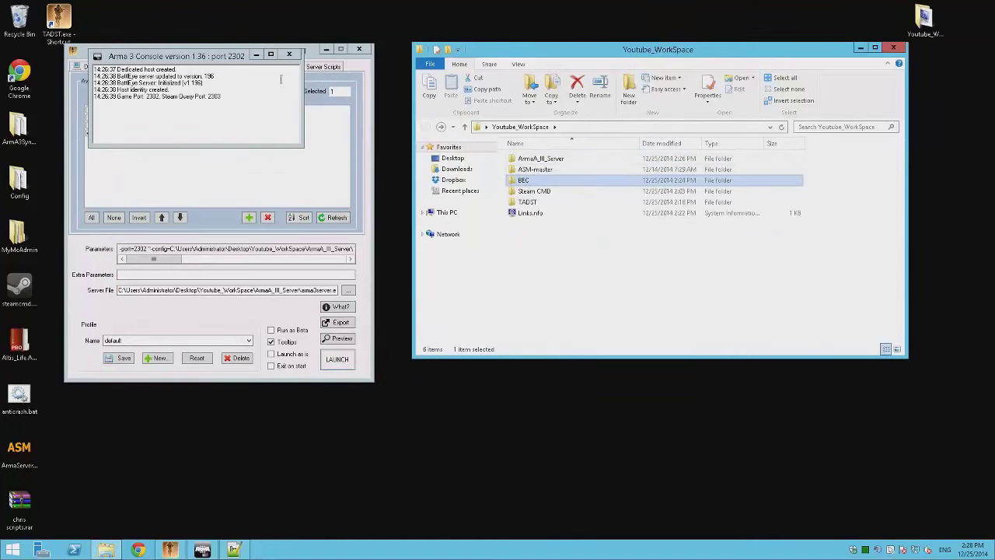
pyautogui.click(288, 54)
pyautogui.click(566, 256)
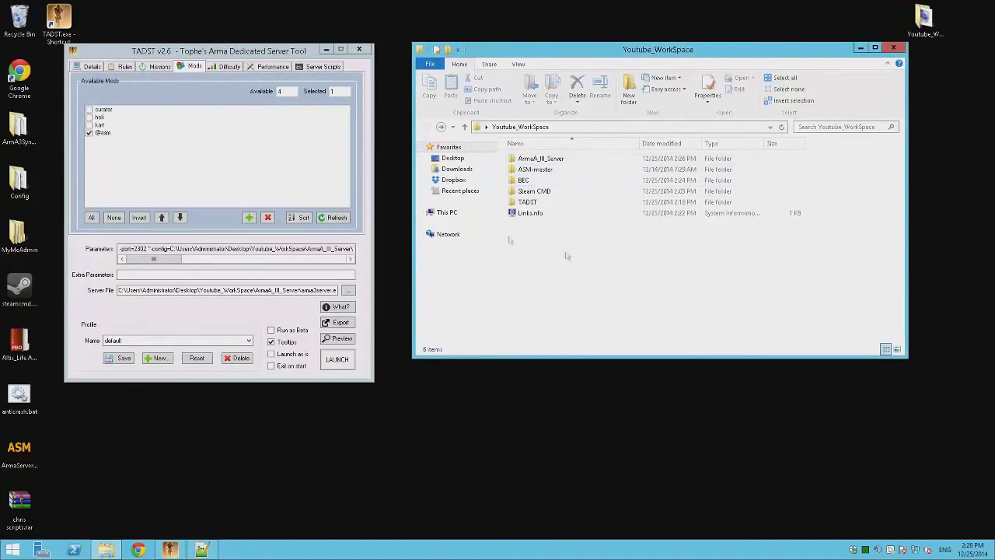
# - In ArmA_III_Server\TADST\default\BattlEye, create a new text document named BEserver.cfg
pyautogui.doubleClick(538, 160)
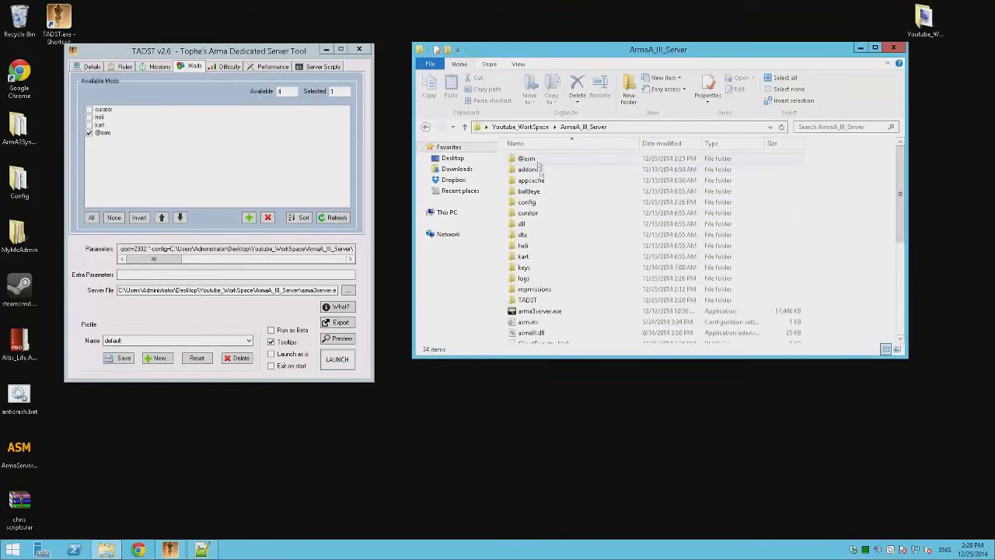
pyautogui.doubleClick(527, 300)
pyautogui.doubleClick(531, 159)
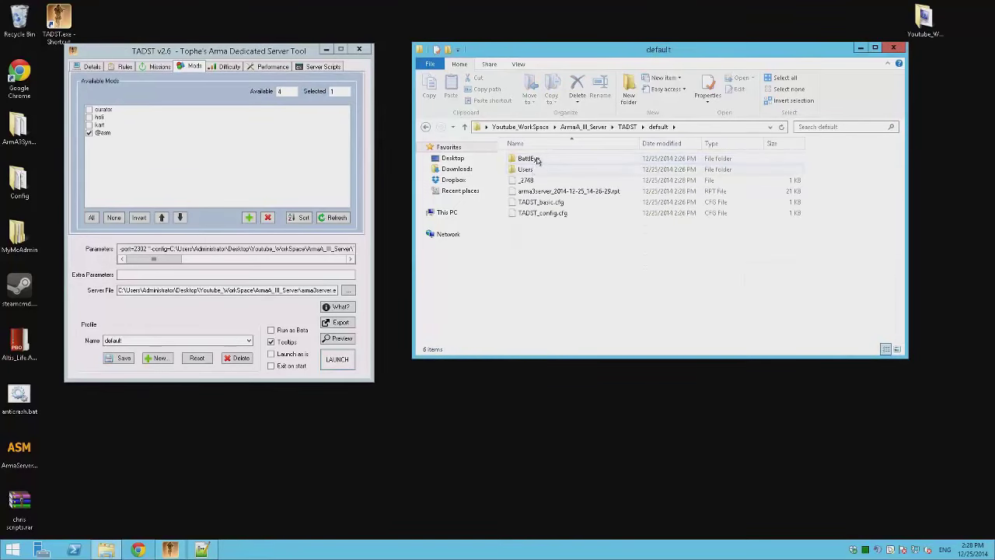
pyautogui.doubleClick(539, 159)
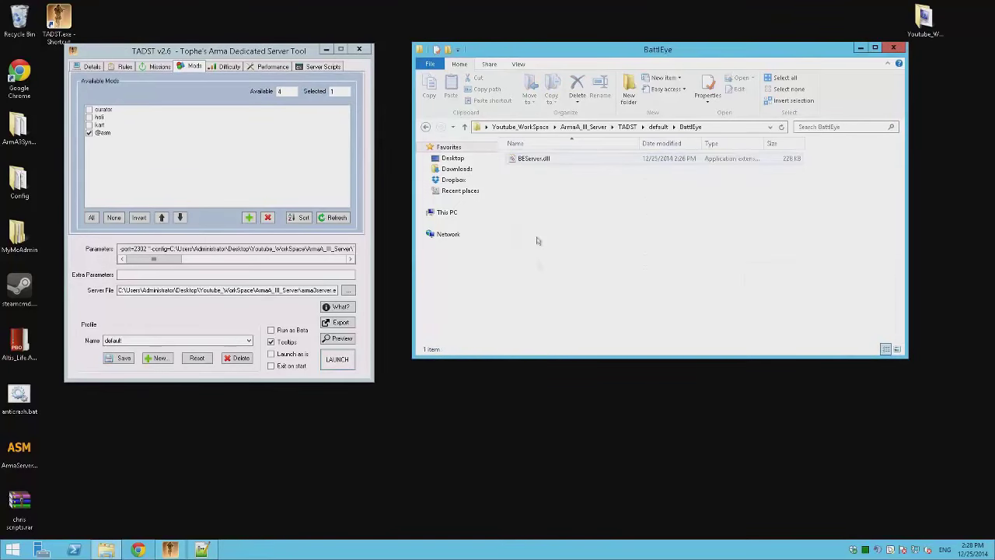
pyautogui.rightClick(540, 268)
pyautogui.moveTo(563, 394)
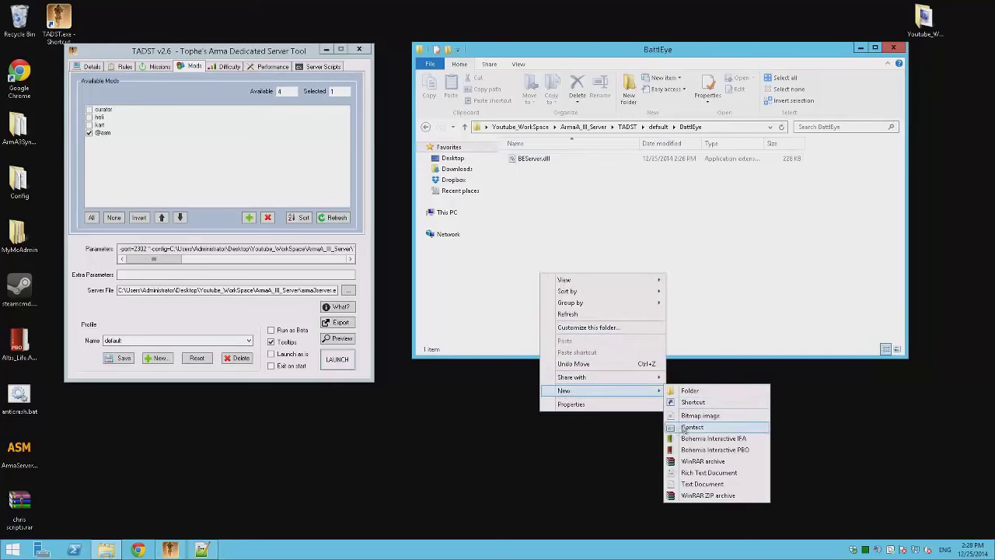
pyautogui.click(692, 476)
pyautogui.write('BEserver.')
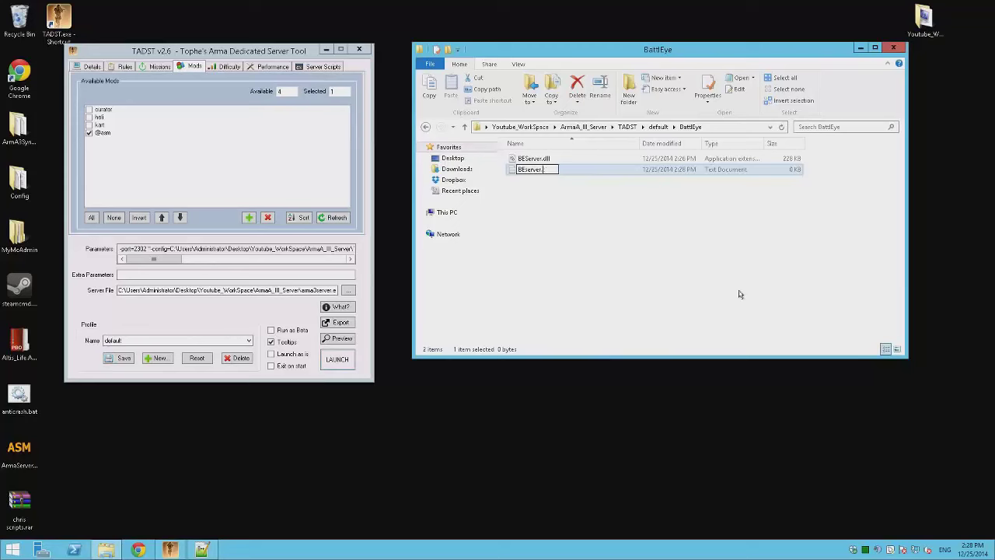
pyautogui.write('cfg')
pyautogui.press('Return')
pyautogui.press('Return')
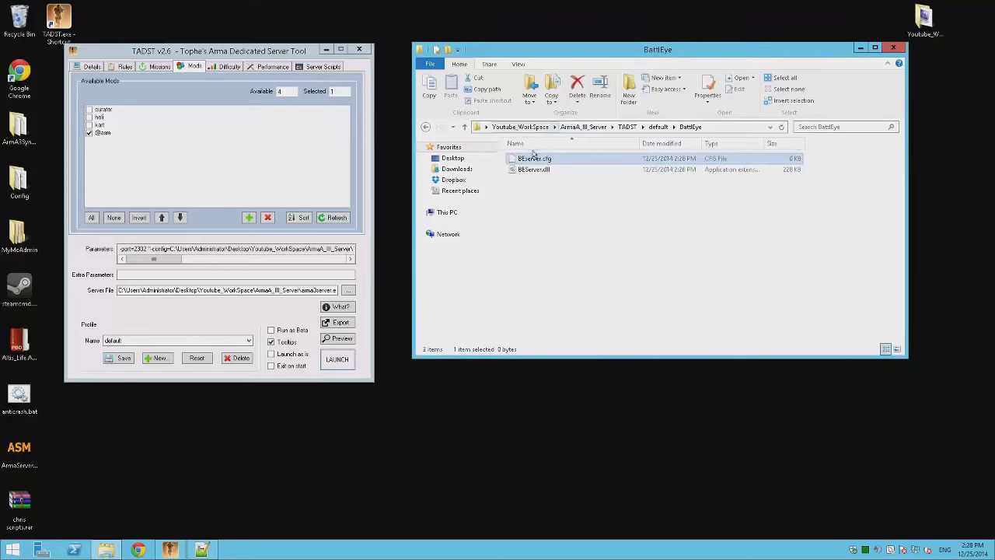
# - Add an RCon password line and a MaxPing 500 line to BEServer.cfg in Notepad++ and save it
pyautogui.rightClick(552, 156)
pyautogui.click(571, 175)
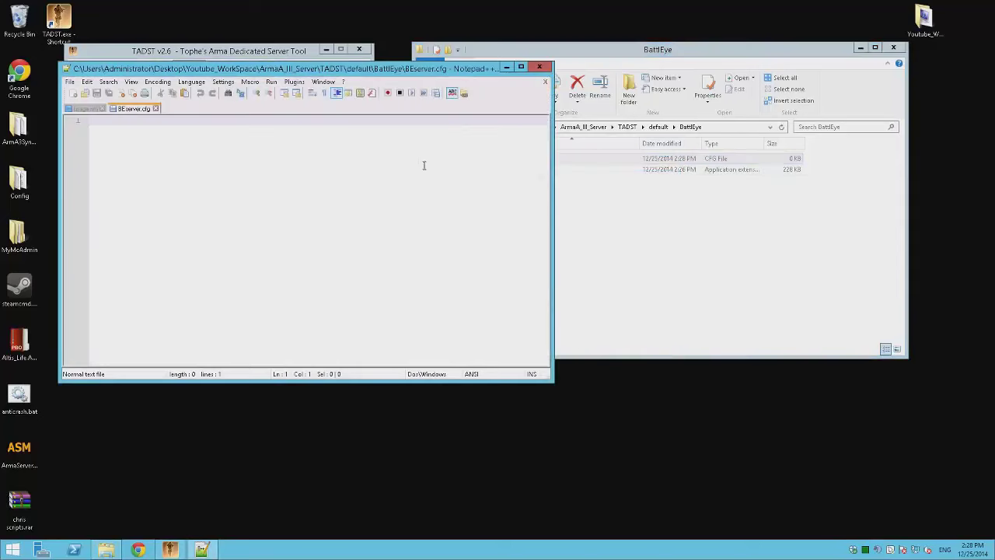
pyautogui.write('R')
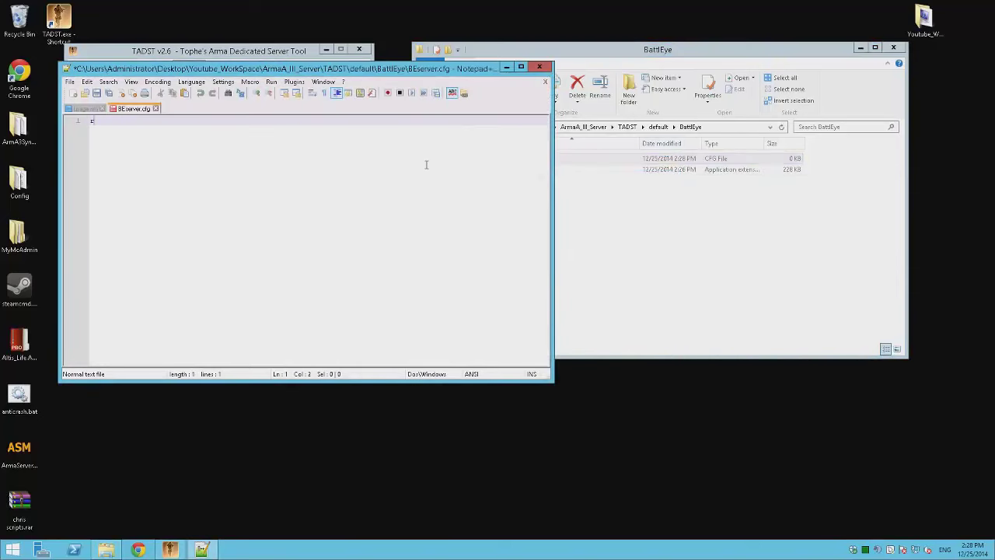
pyautogui.write('con rconpassword')
pyautogui.press('Return')
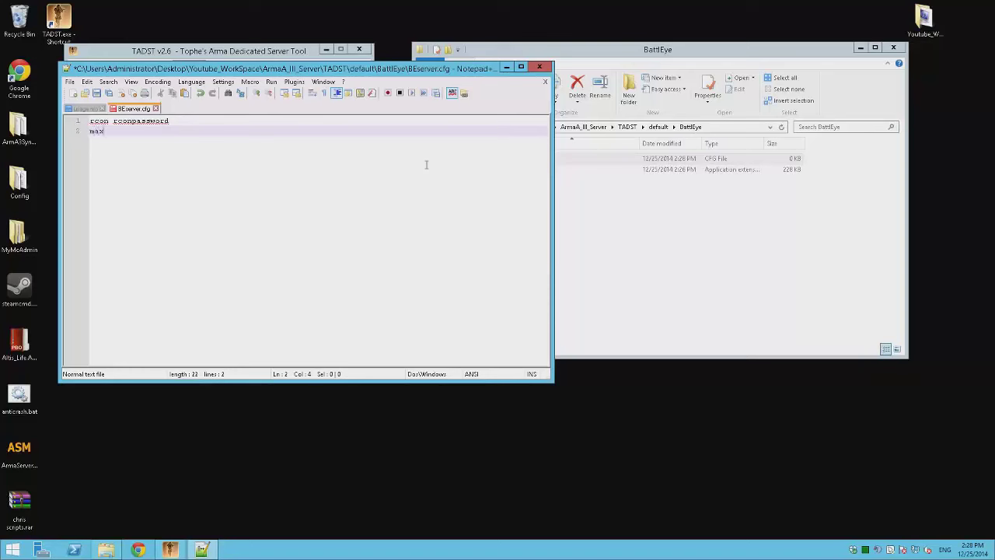
pyautogui.write('maxping 500')
pyautogui.hotkey('ctrl', 's')
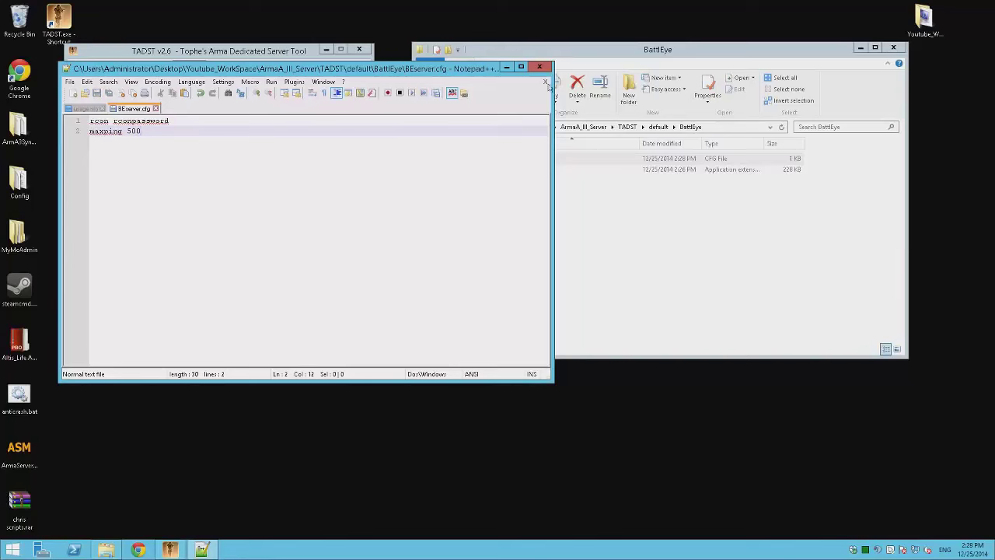
# - Close Notepad++ and return to the ArmA_III_Server folder
pyautogui.click(545, 81)
pyautogui.click(545, 82)
pyautogui.click(538, 67)
pyautogui.press('BackSpace')
pyautogui.press('BackSpace')
pyautogui.press('BackSpace')
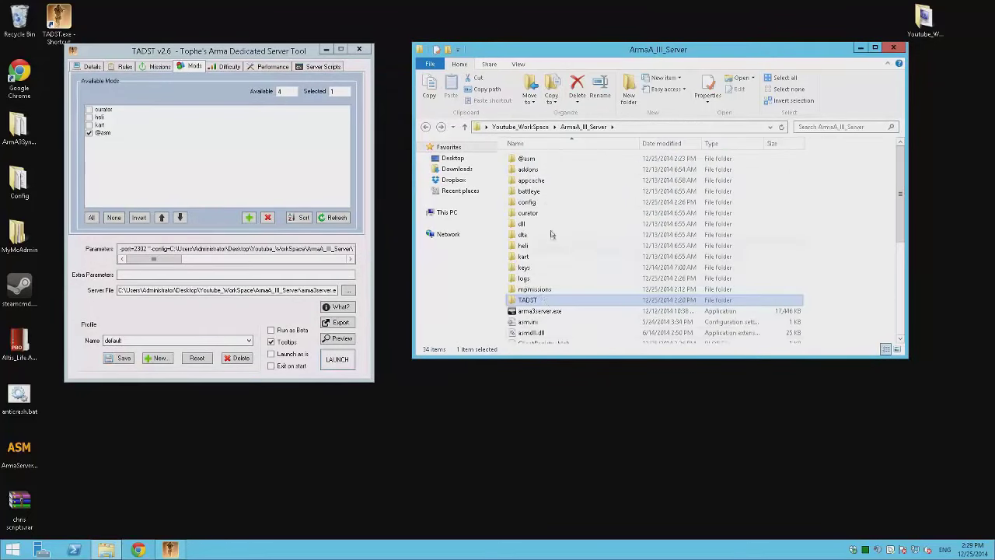
# - Go to the BEC folder and launch the Arma 3 dedicated server from TADST
pyautogui.press('BackSpace')
pyautogui.doubleClick(533, 181)
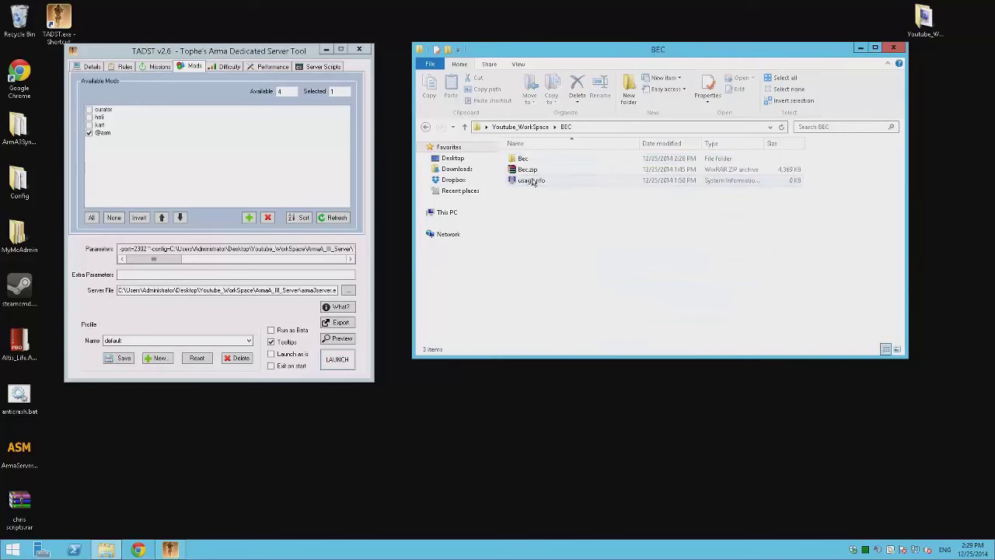
pyautogui.click(340, 359)
# - Test-run Bec.exe - Shortcut from the Bec folder, then close its console after the RCon password error
pyautogui.doubleClick(548, 159)
pyautogui.doubleClick(544, 192)
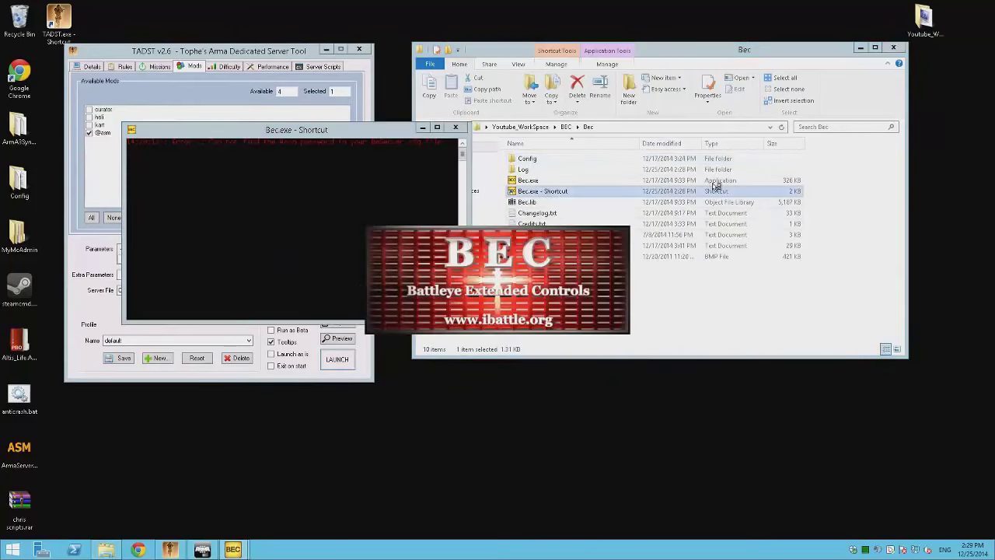
pyautogui.click(456, 128)
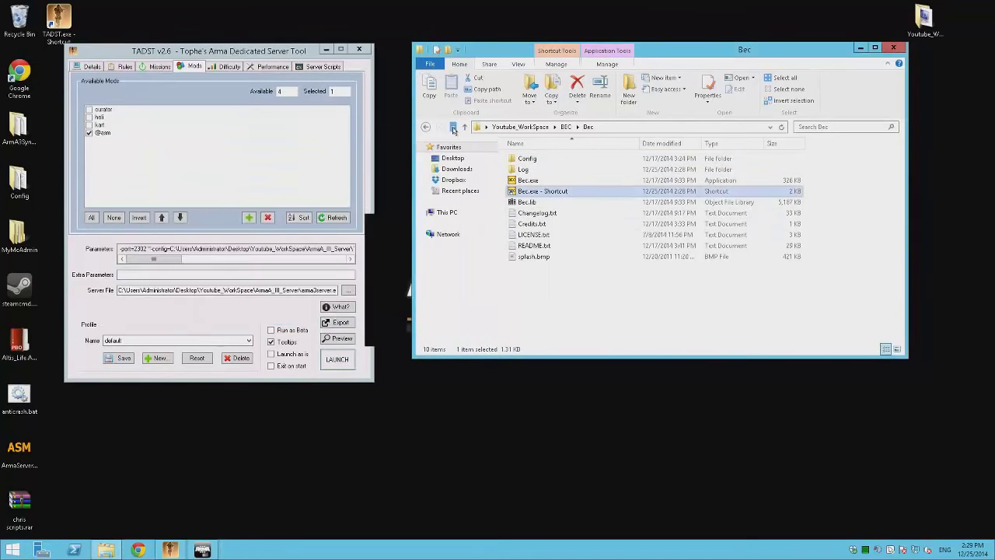
pyautogui.click(609, 304)
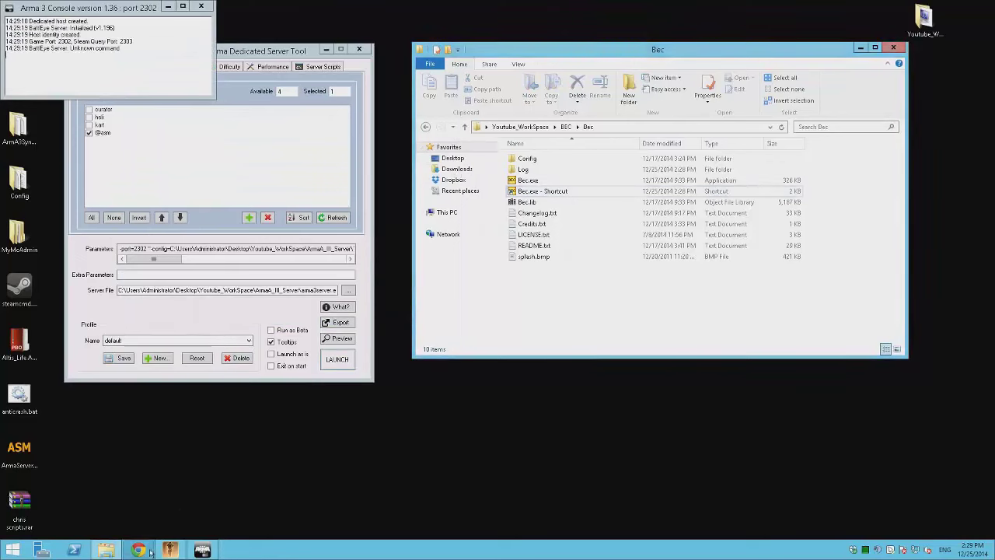
# - Search the web for beserver.cfg and open the BattlEye Bohemia Interactive Community wiki page
pyautogui.click(138, 550)
pyautogui.write('be')
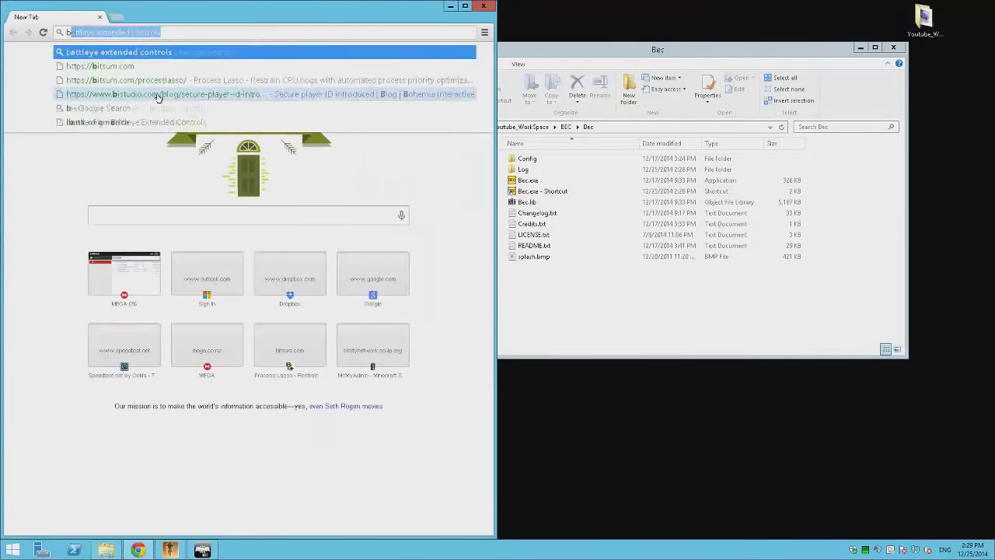
pyautogui.write('server')
pyautogui.press('Down')
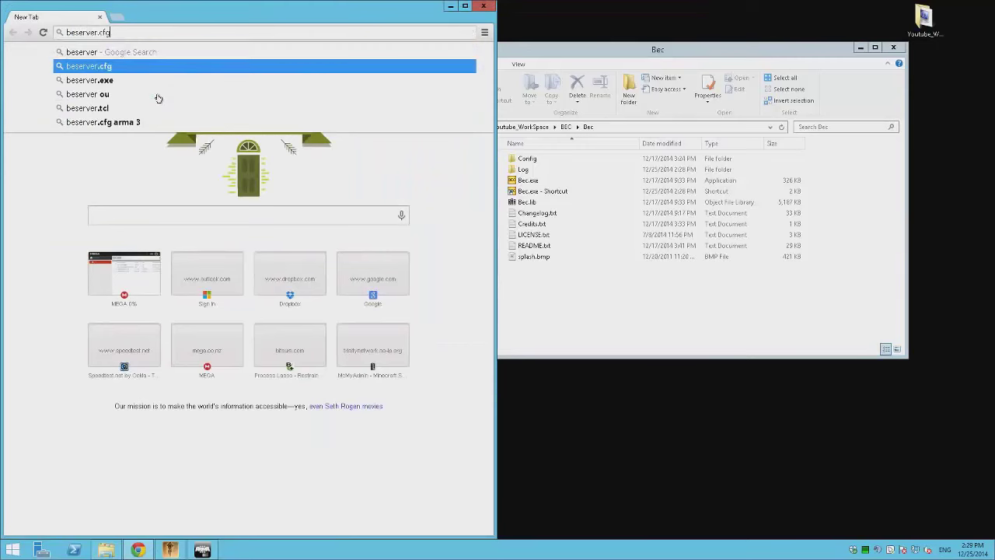
pyautogui.press('Return')
pyautogui.click(177, 140)
# - Scroll to the Sample beserver.cfg and highlight RConPassword in the RCon commands table
pyautogui.scroll(-9, 266, 206)
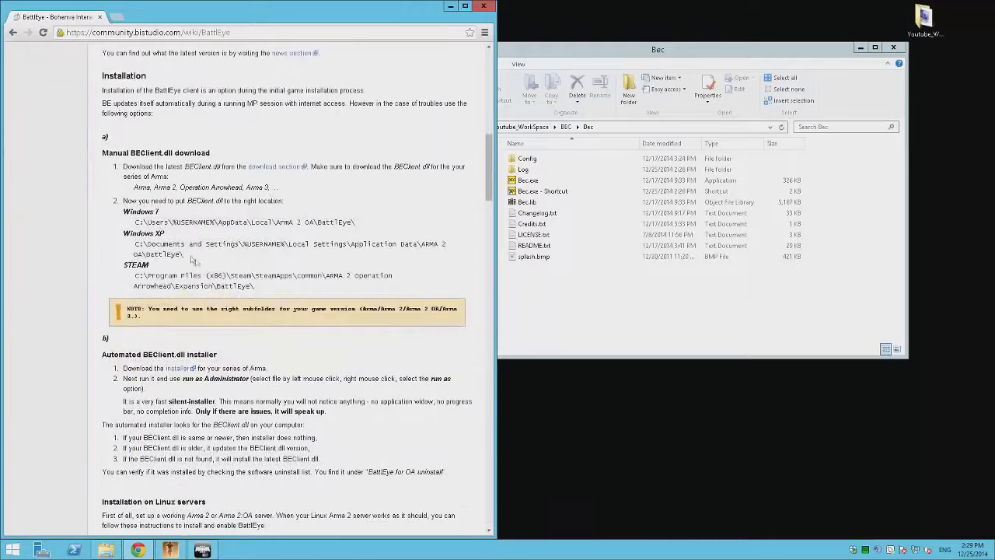
pyautogui.scroll(-5, 189, 258)
pyautogui.scroll(-9, 204, 235)
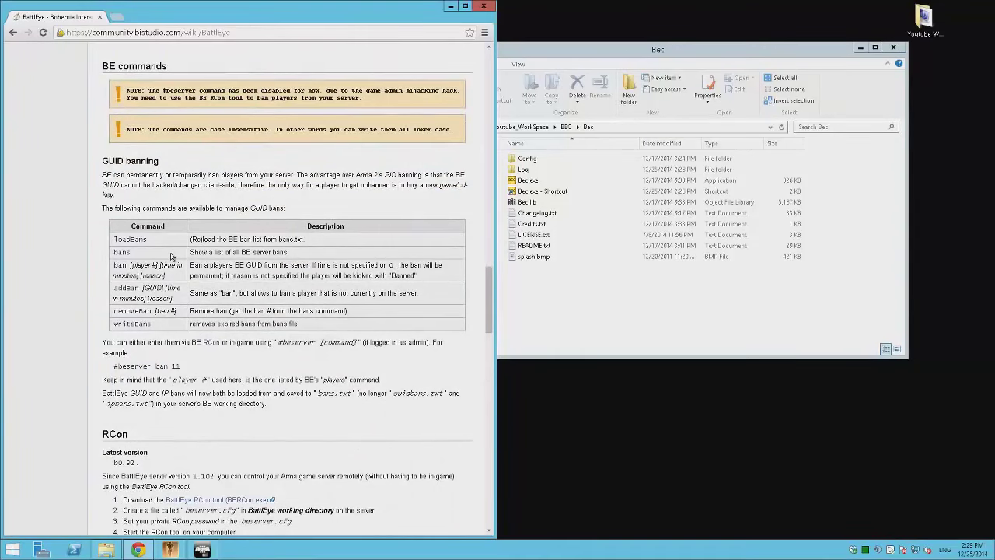
pyautogui.scroll(-2, 171, 256)
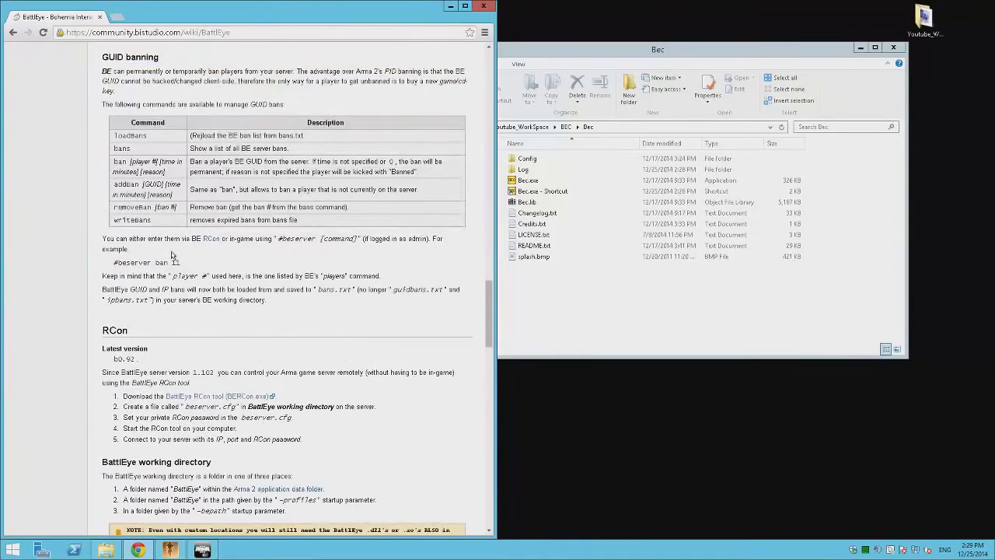
pyautogui.scroll(-2, 171, 255)
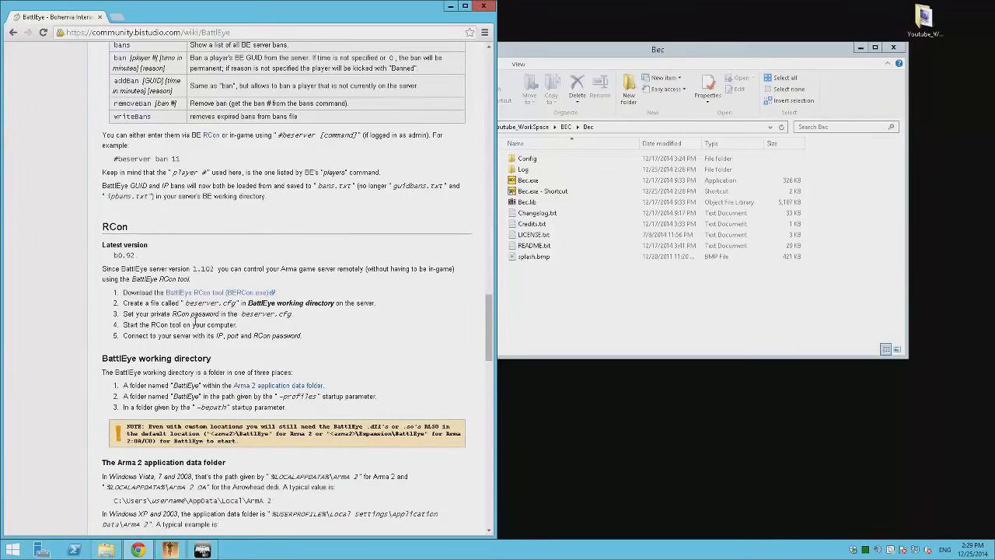
pyautogui.scroll(-10, 196, 295)
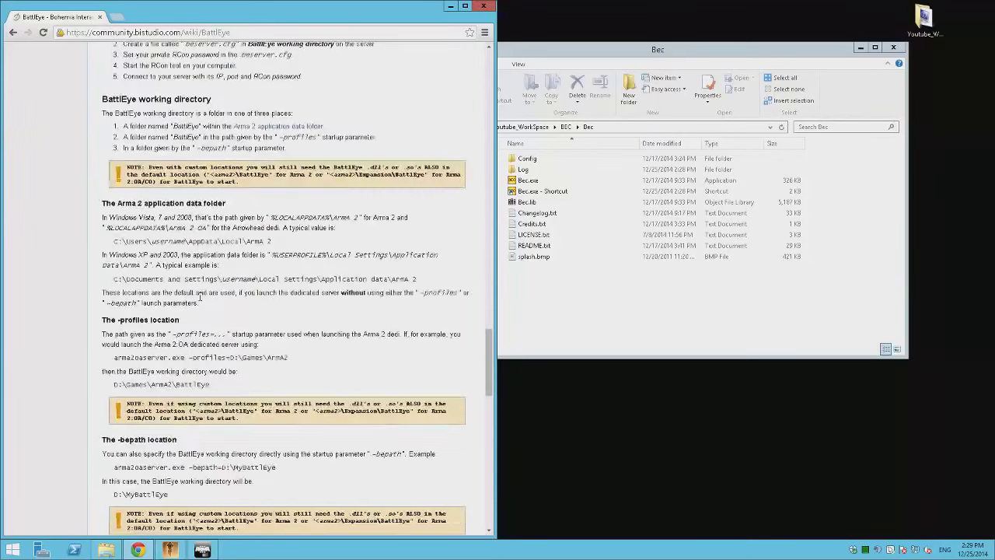
pyautogui.scroll(-3, 198, 300)
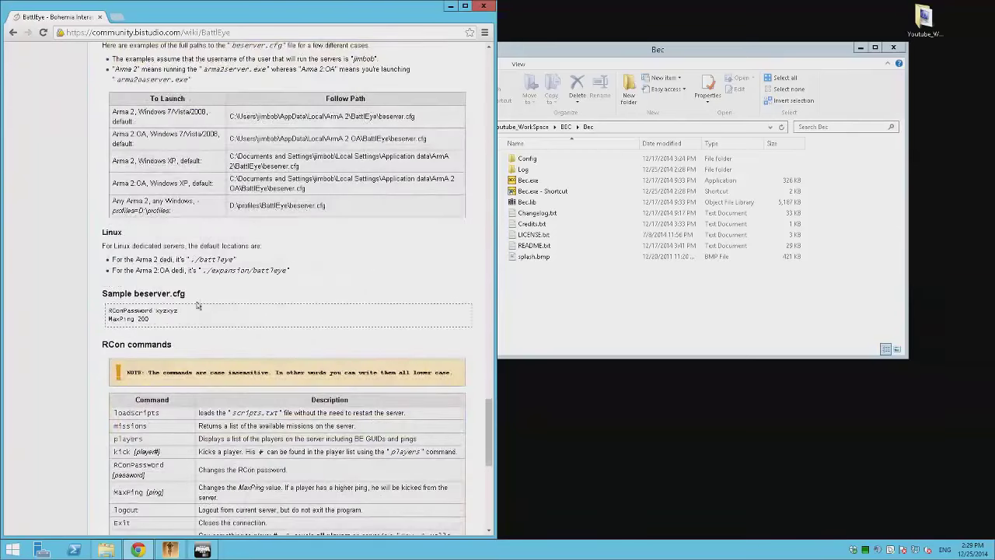
pyautogui.scroll(-3, 198, 306)
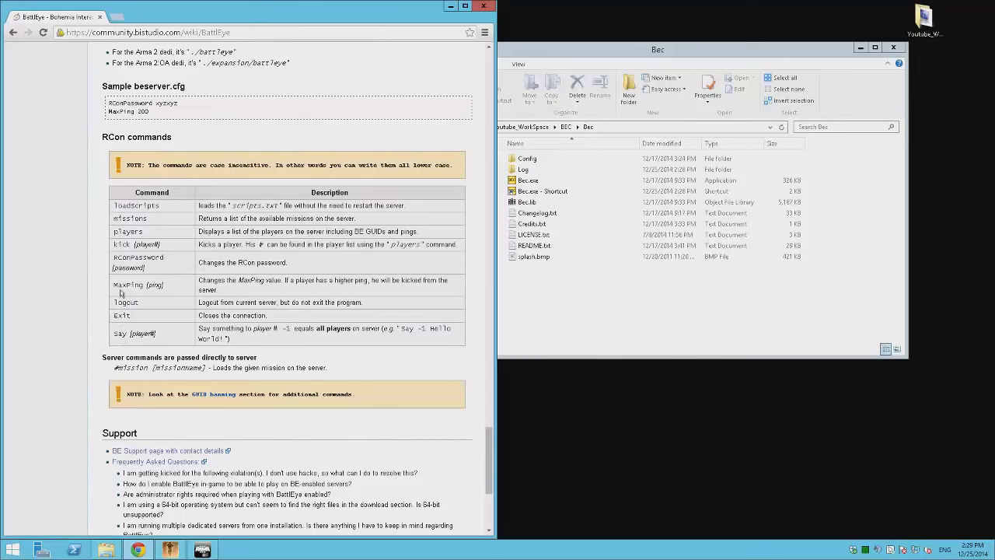
pyautogui.doubleClick(165, 264)
pyautogui.click(168, 266)
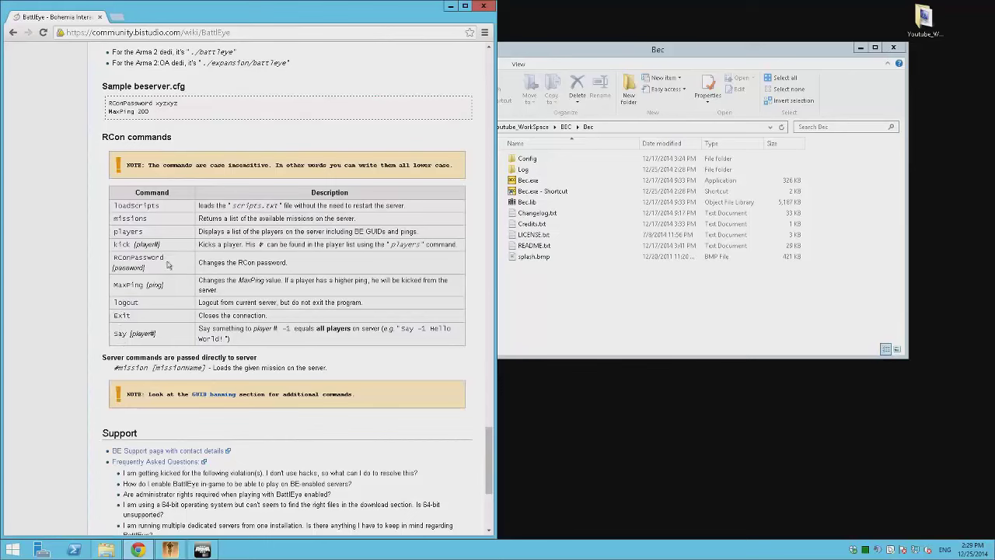
pyautogui.doubleClick(115, 257)
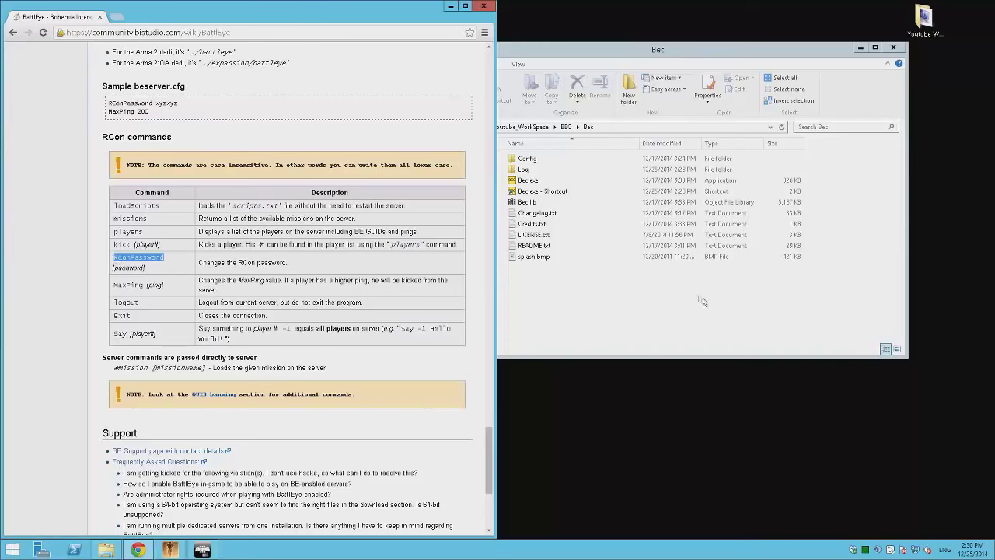
# - Bring File Explorer back to the Youtube_WorkSpace folder and minimize Chrome
pyautogui.click(661, 272)
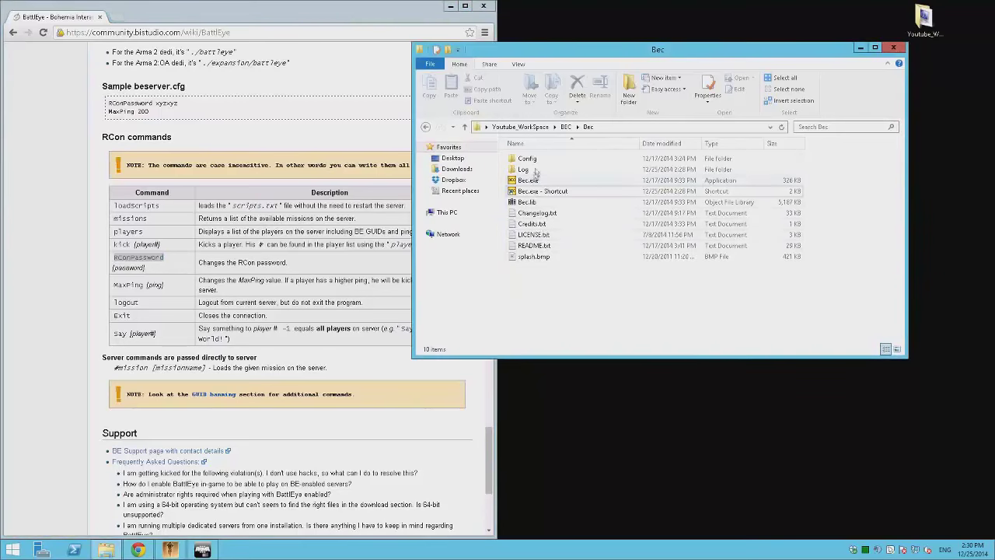
pyautogui.click(425, 128)
pyautogui.click(423, 129)
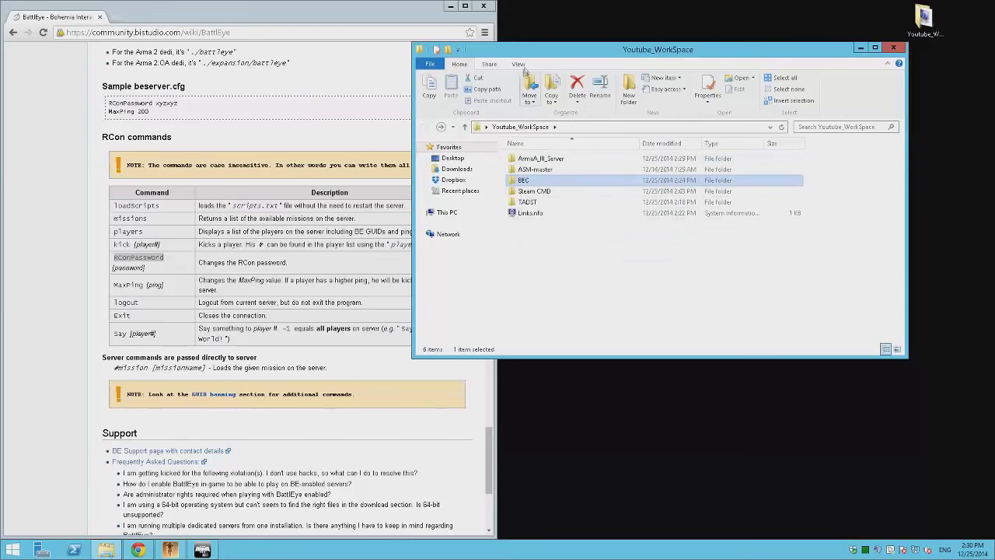
pyautogui.click(450, 7)
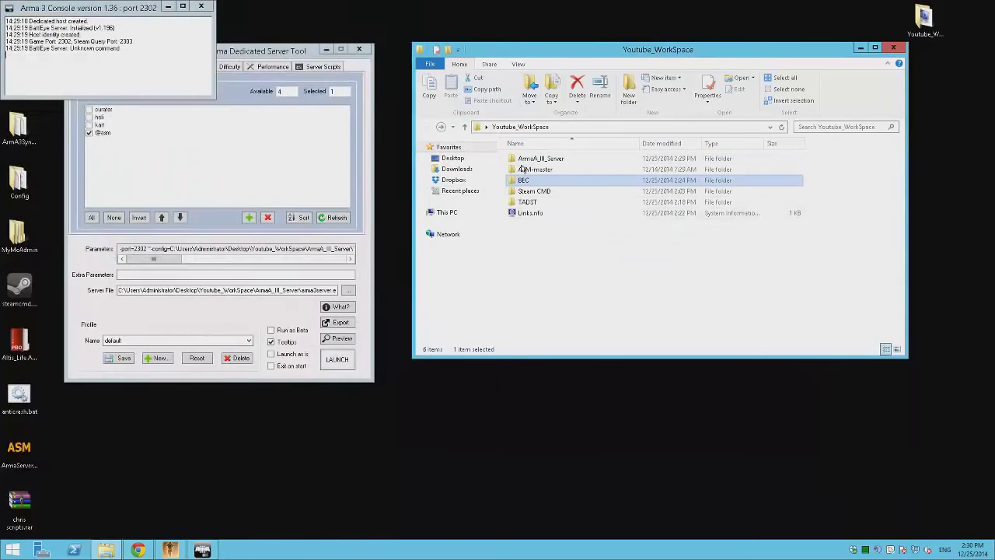
# - Open ArmA_III_Server\TADST\default\BattlEye and close the Arma 3 server console
pyautogui.doubleClick(529, 161)
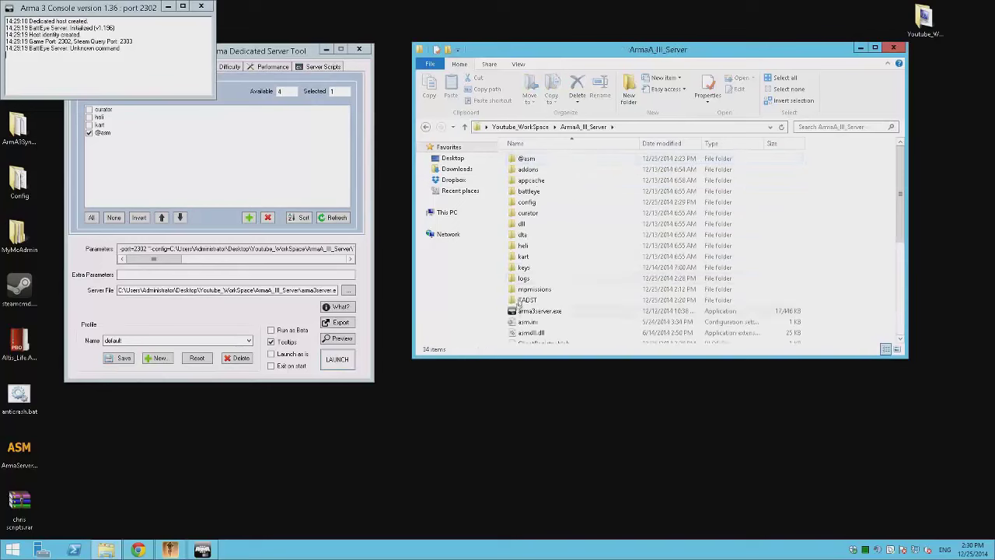
pyautogui.doubleClick(528, 289)
pyautogui.doubleClick(538, 160)
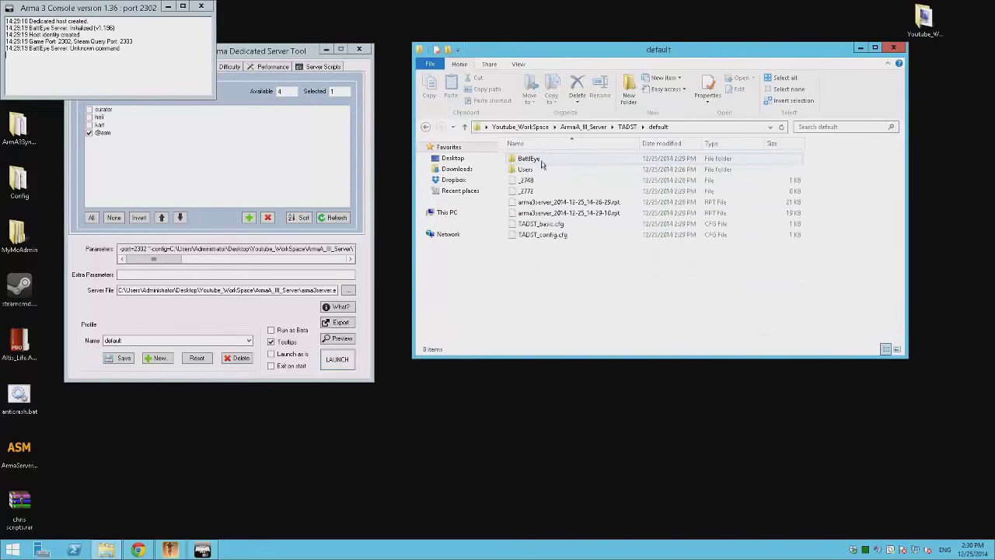
pyautogui.click(201, 6)
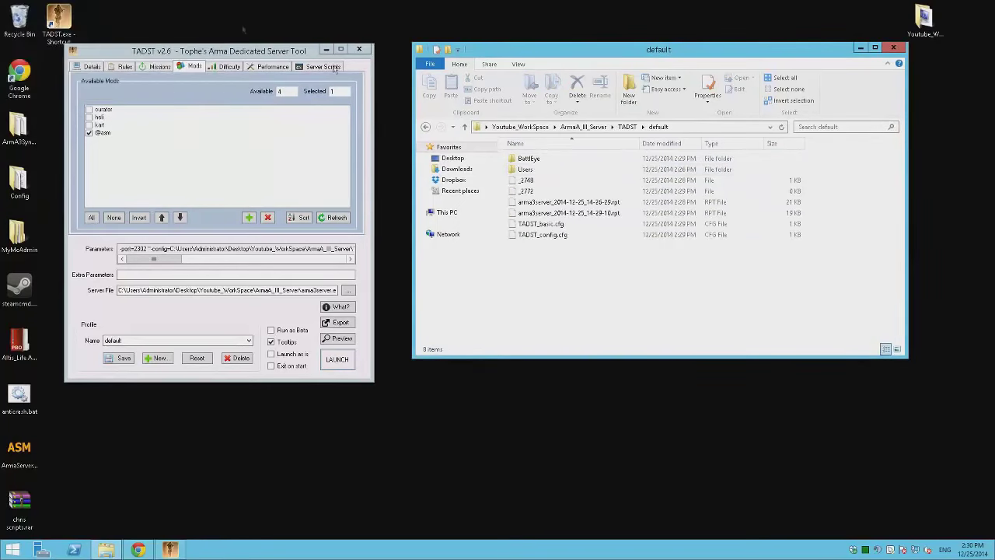
pyautogui.doubleClick(529, 158)
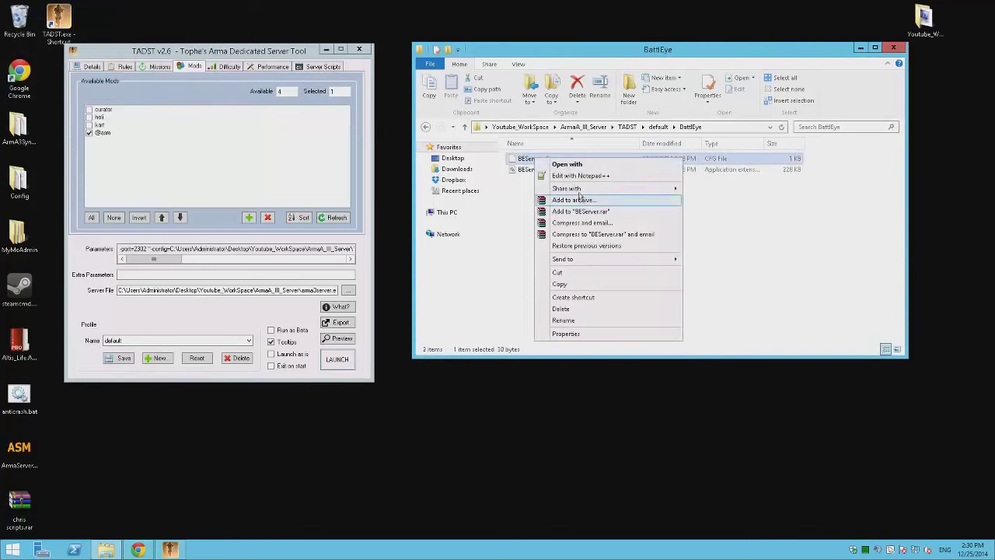